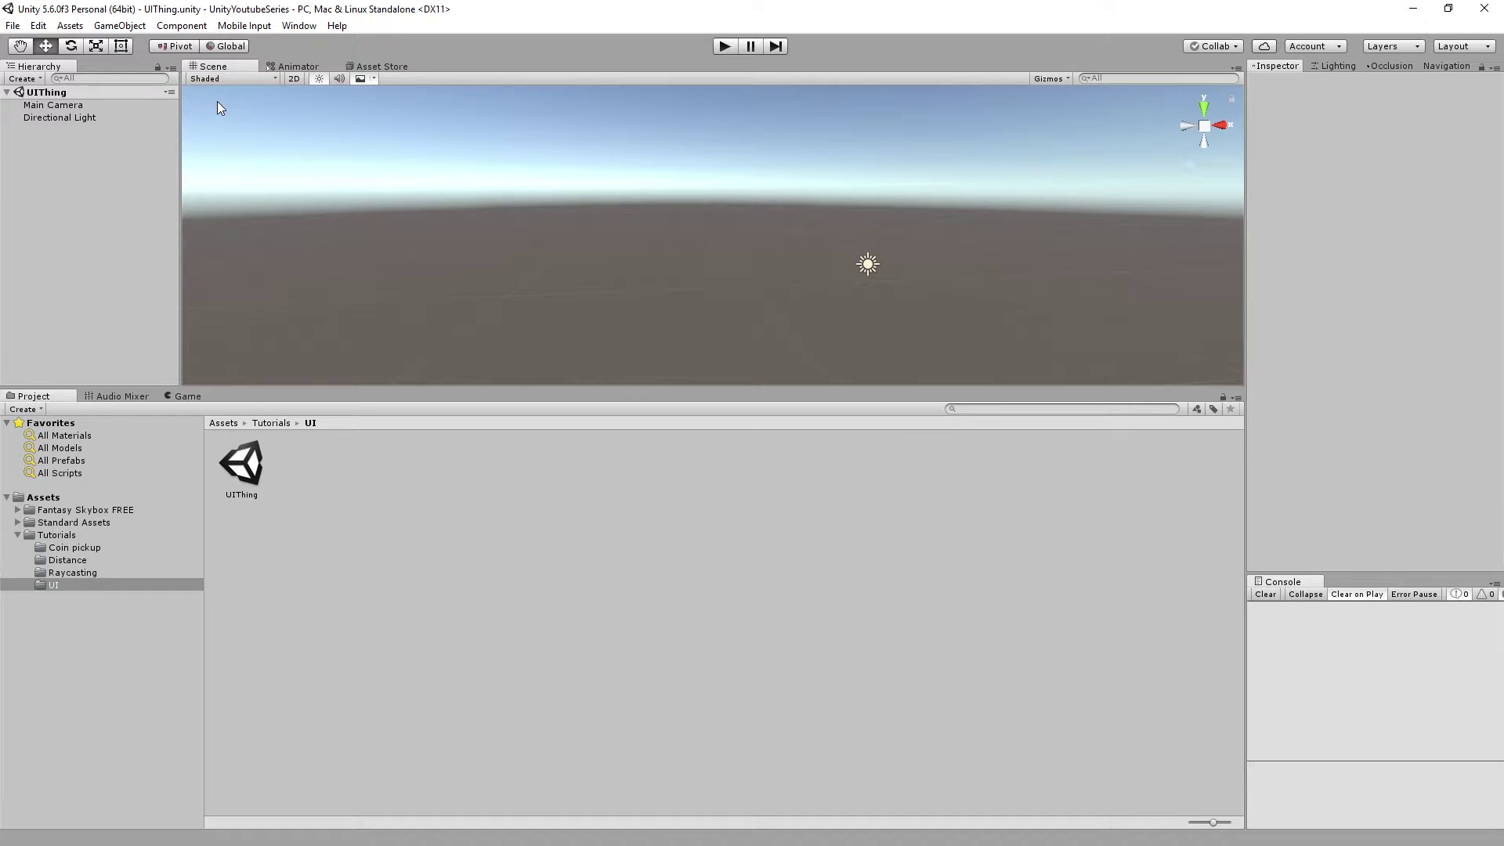
Step: Show the Game view with Ctrl+2 to see the UIThing scene's camera render
key("ctrl+2")
Step: Create a UI Text element from the Hierarchy menu and frame it in the Scene view
right_click(68, 146)
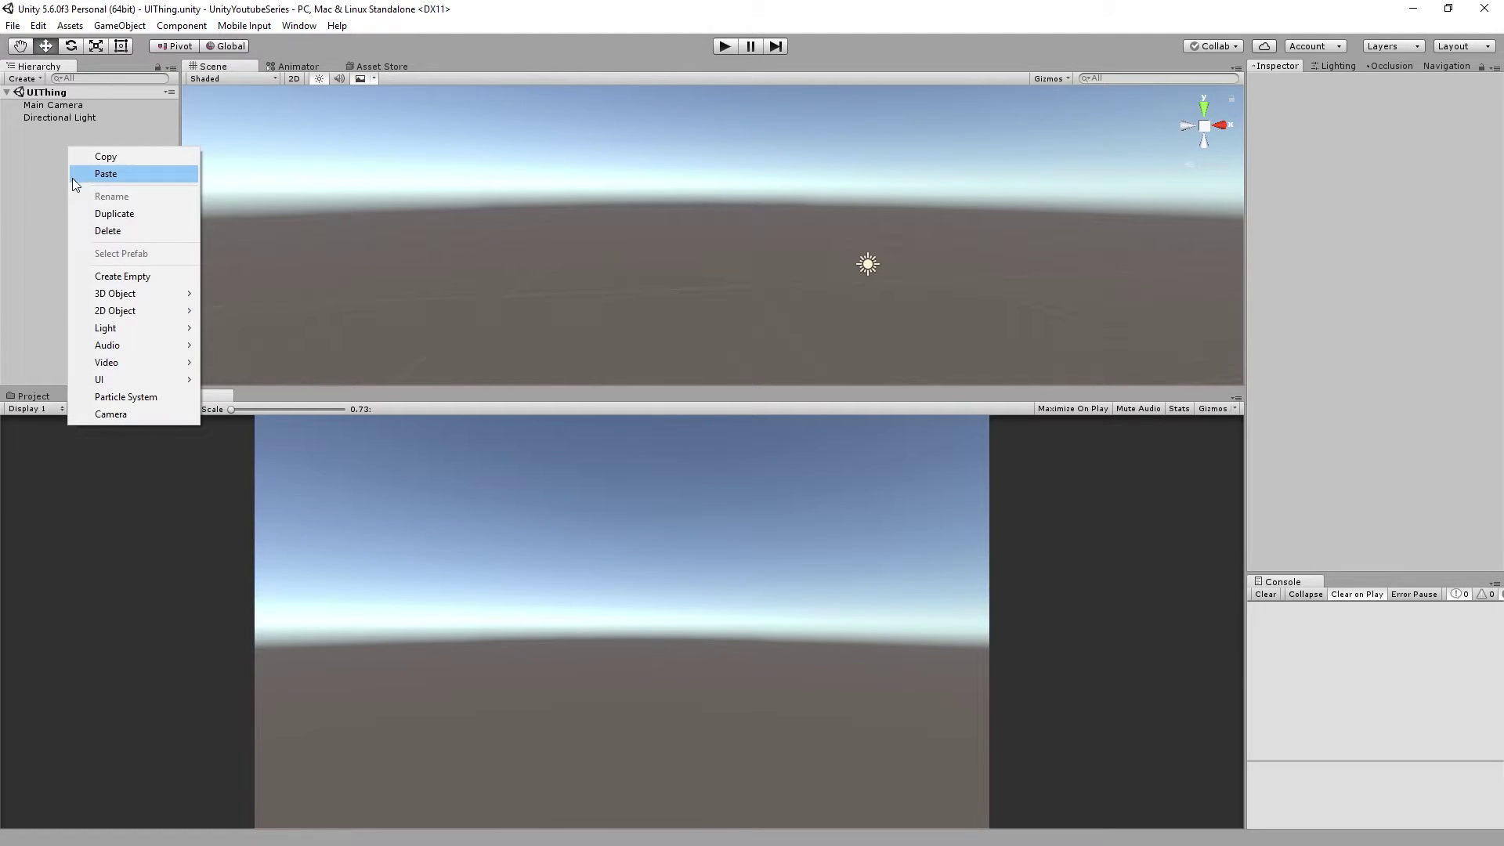
mouse_move(126, 376)
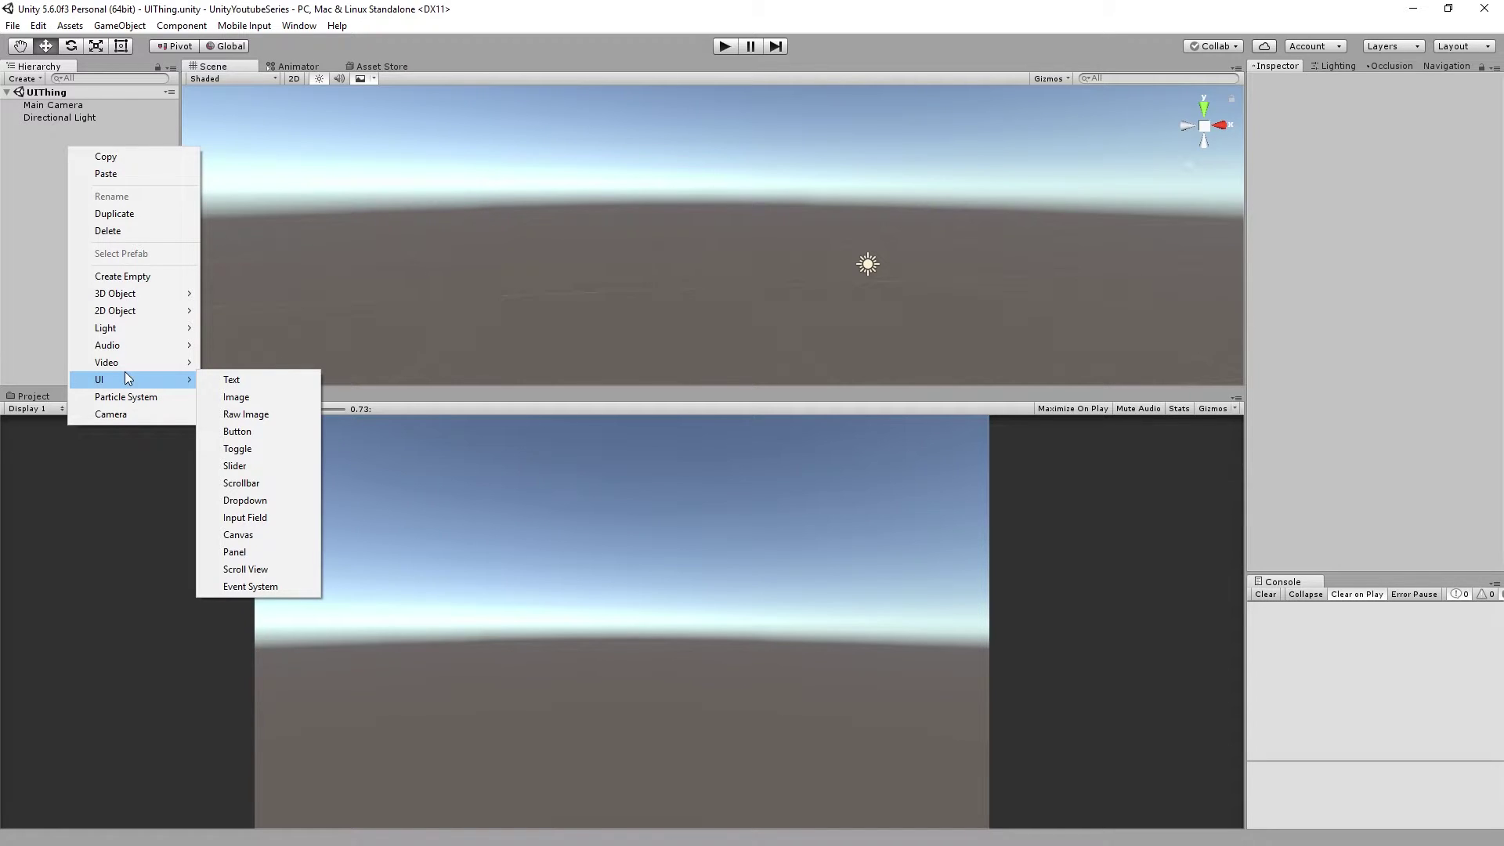
left_click(225, 381)
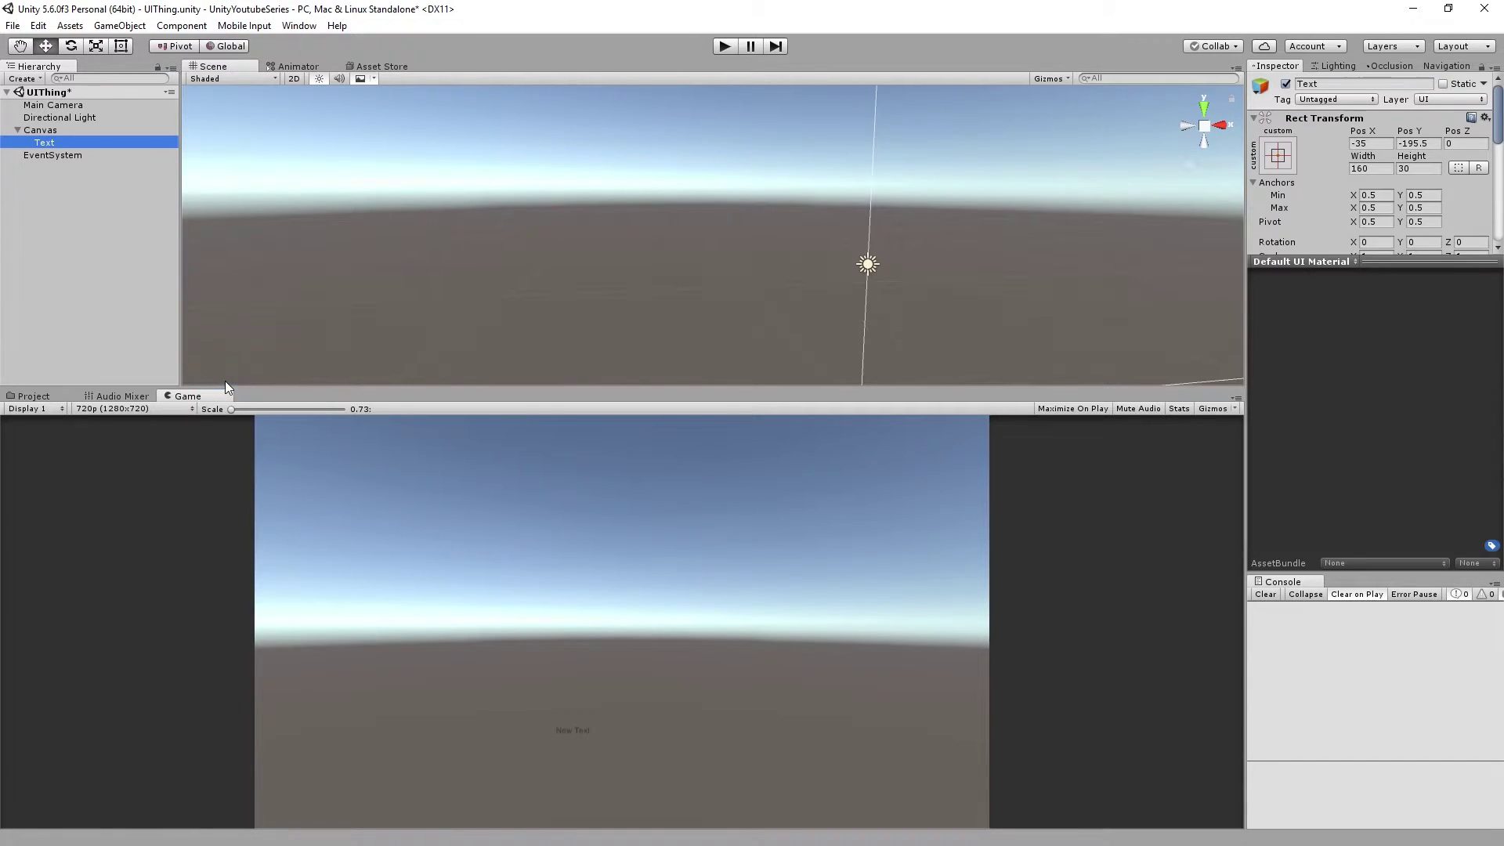
right_click_drag(556, 384, 625, 169)
double_click(128, 146)
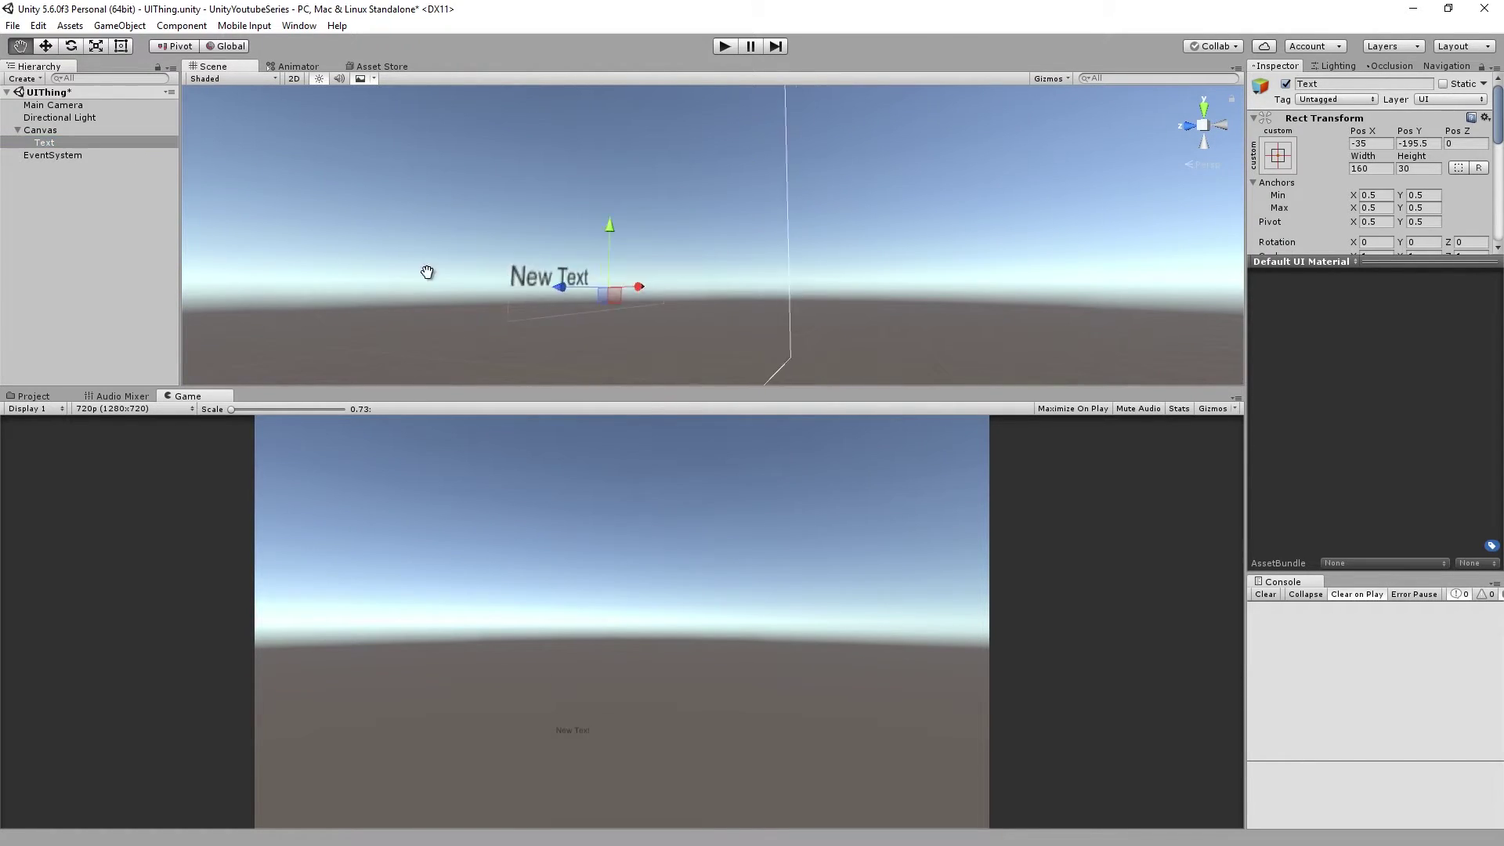
mouse_move(705, 267)
right_mouse_down()
mouse_move(802, 256)
mouse_move(449, 298)
mouse_move(420, 349)
mouse_move(687, 265)
right_mouse_up()
right_click_drag(904, 262, 751, 285)
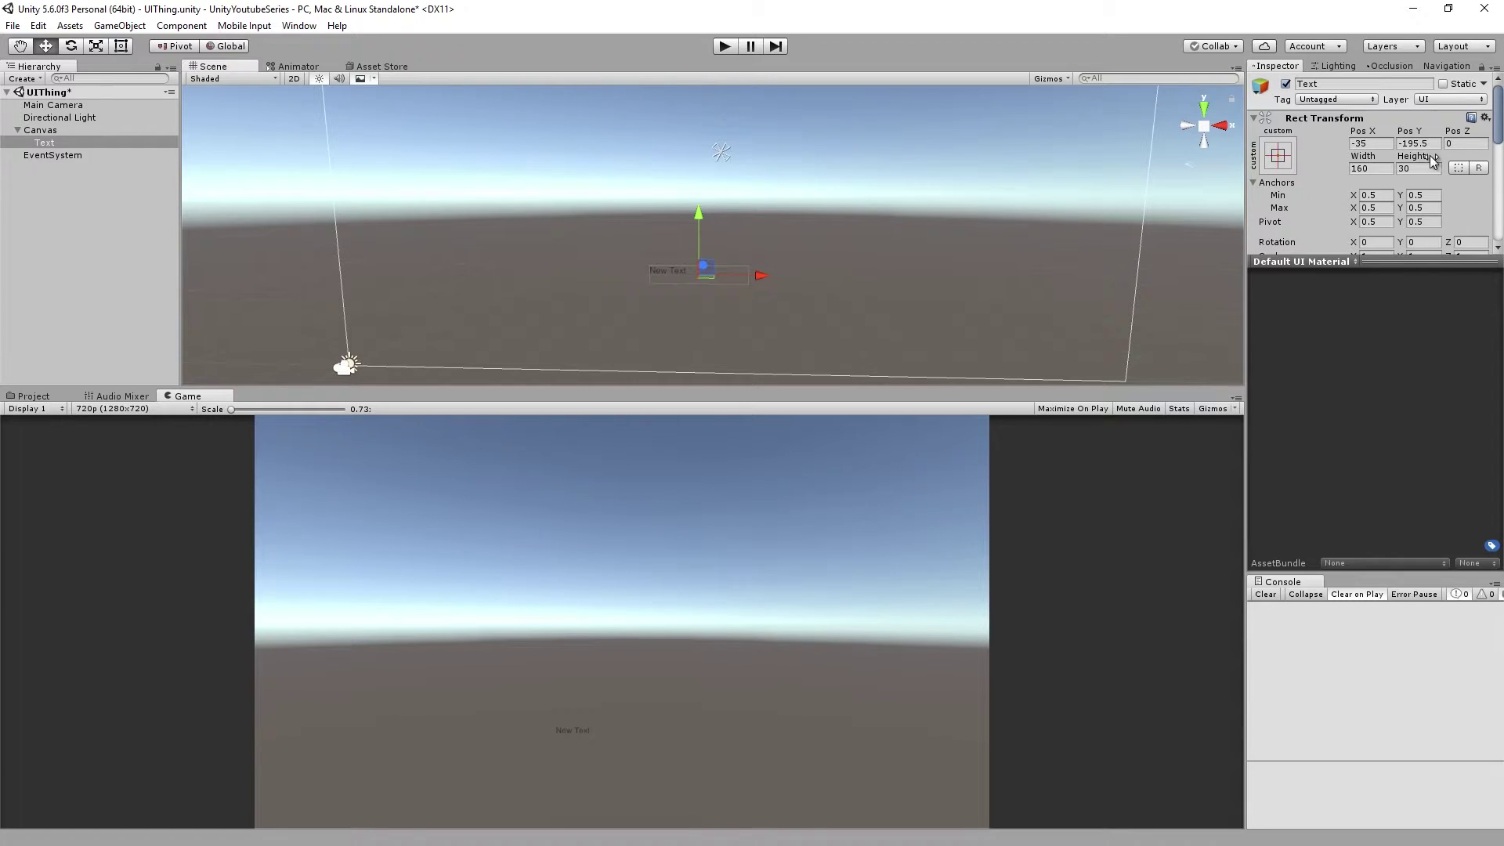
Step: Set the Text's Rect Transform Pos X and Pos Y to 0
left_click(1370, 145)
type("0")
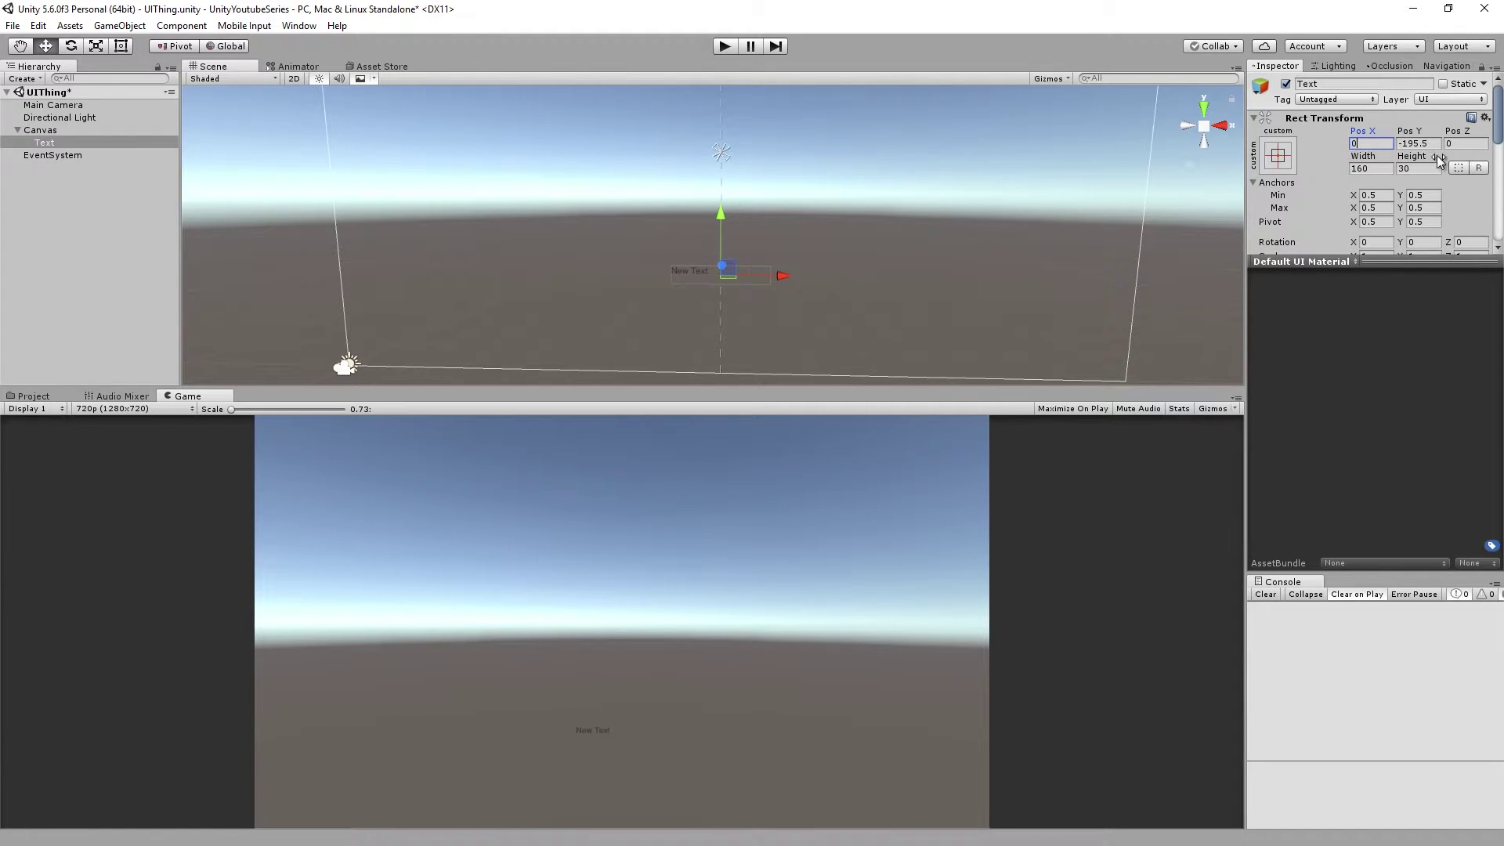
left_click(1426, 143)
type("0")
scroll(877, 168, "up", 2)
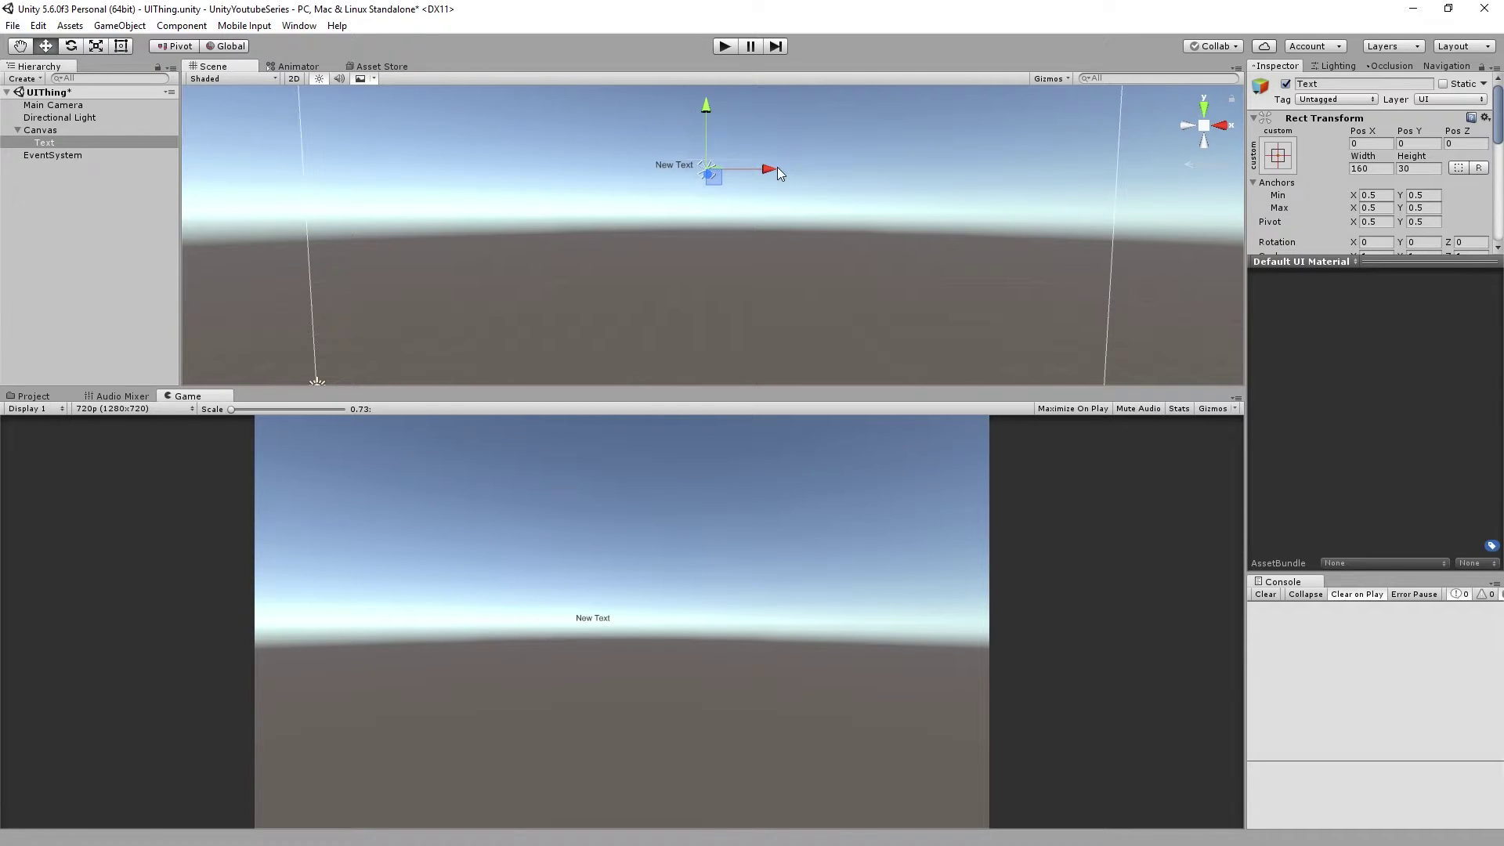
scroll(627, 201, "up", 1)
scroll(619, 208, "up", 1)
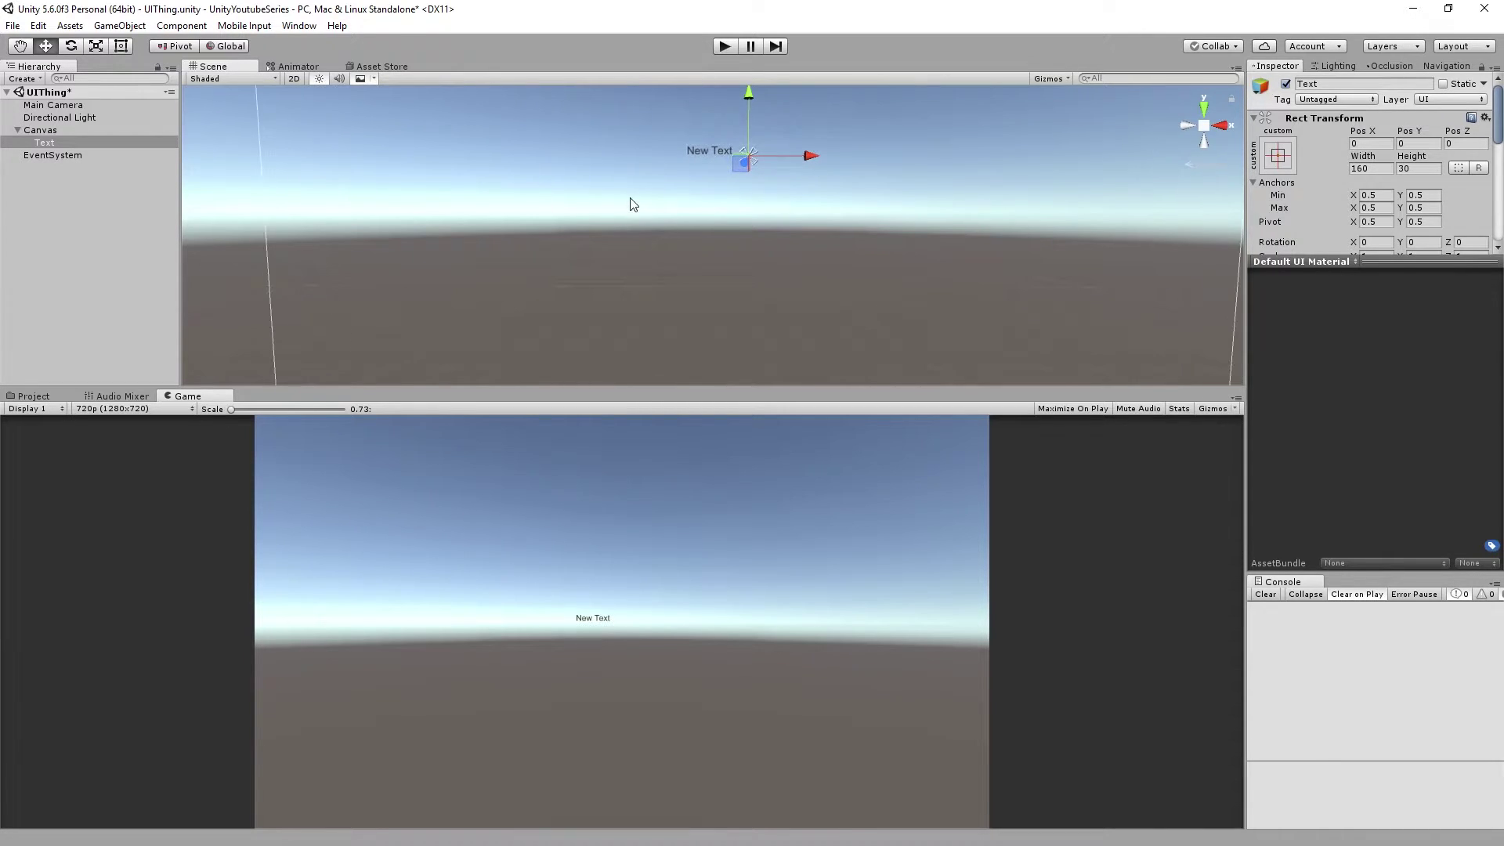
Step: Set Main Camera's Clear Flags to Solid Color with a bright blue 0063FF background
left_click(63, 105)
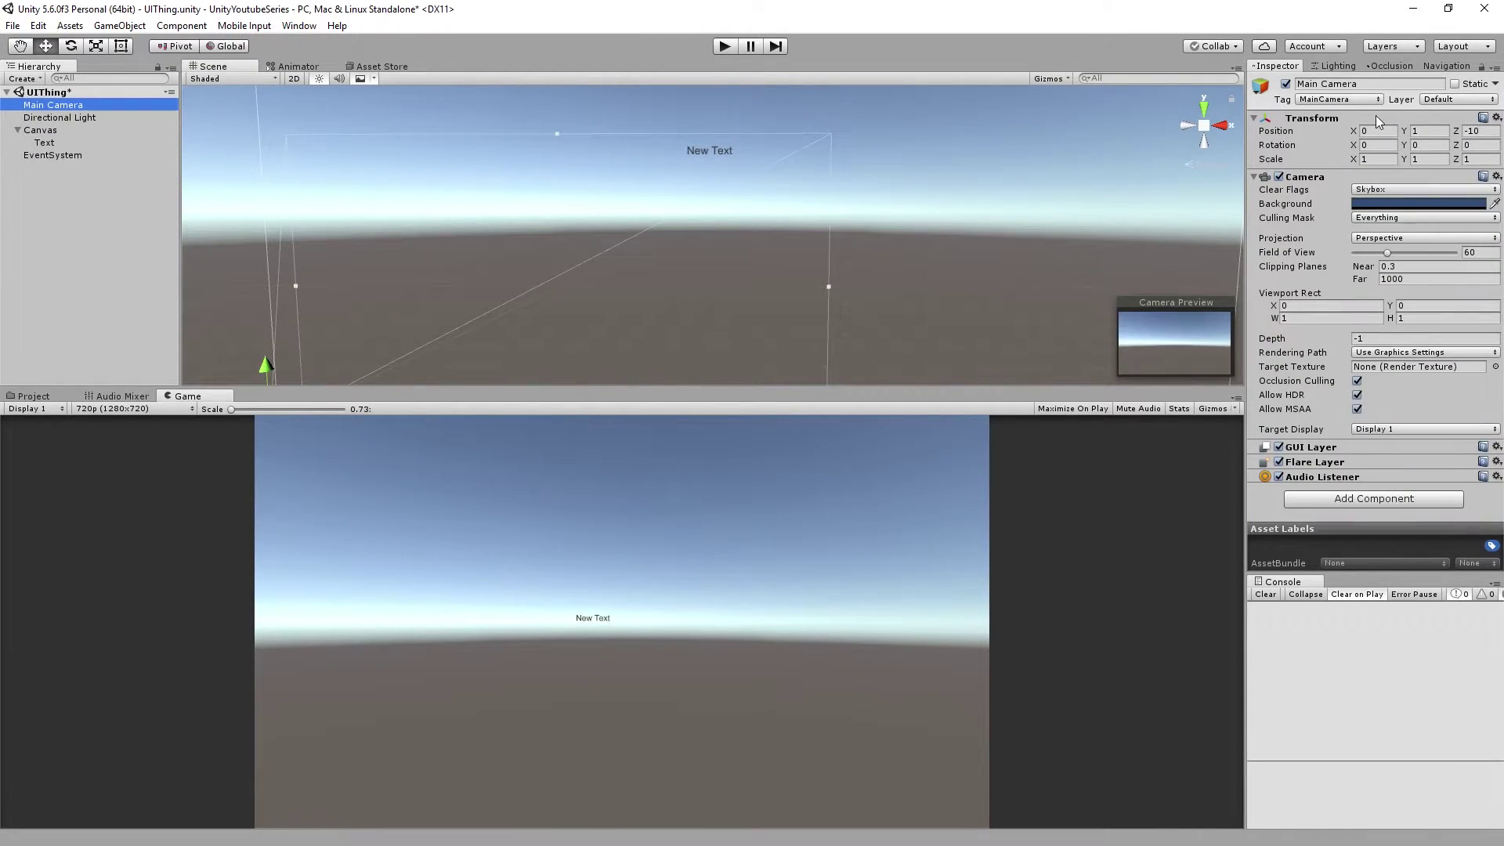
left_click(1405, 206)
left_click(1388, 190)
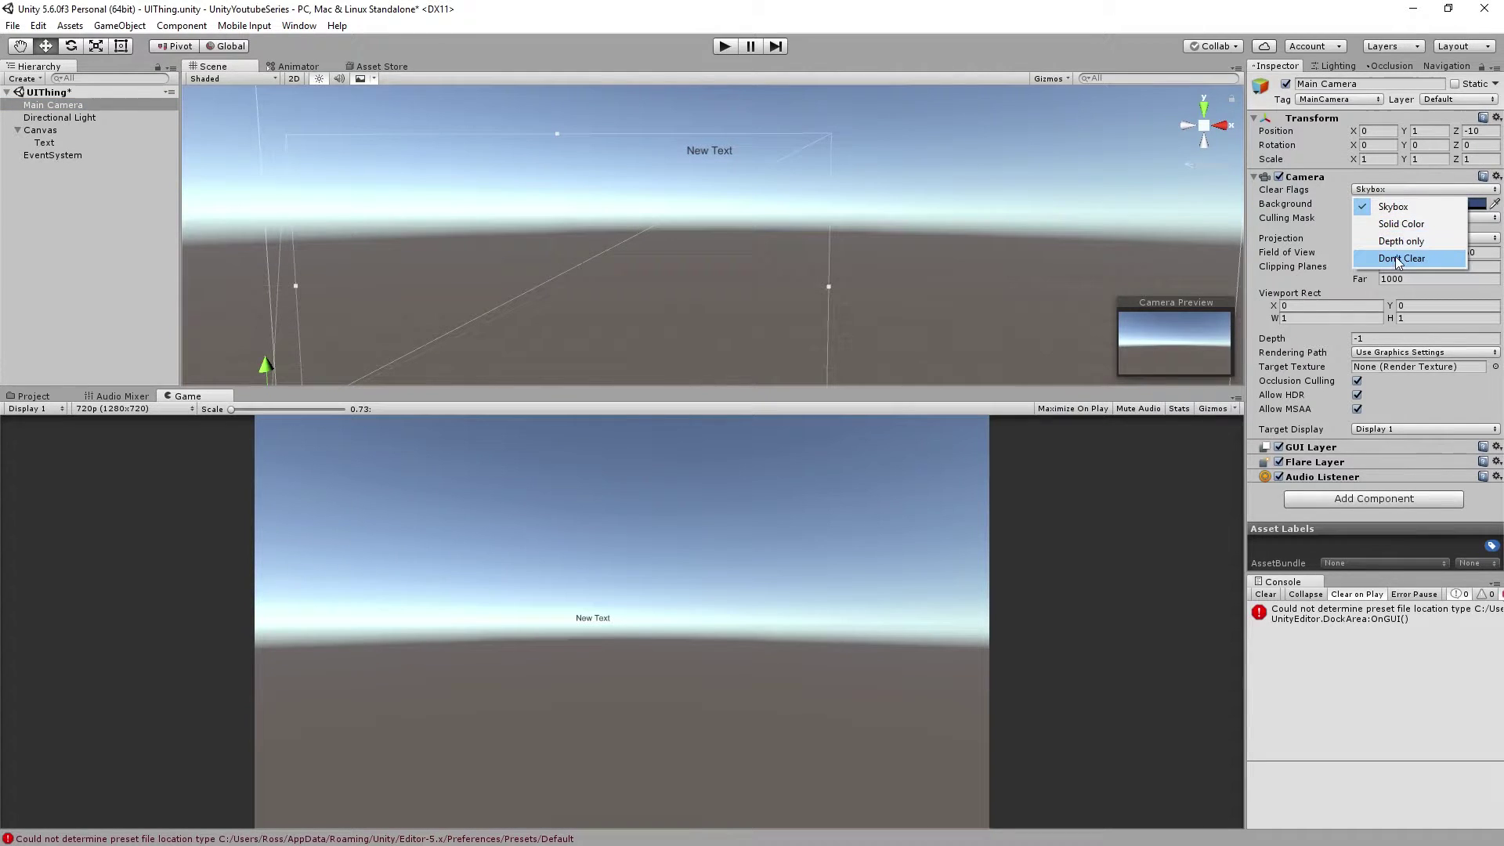
left_click(1400, 225)
left_click(1396, 205)
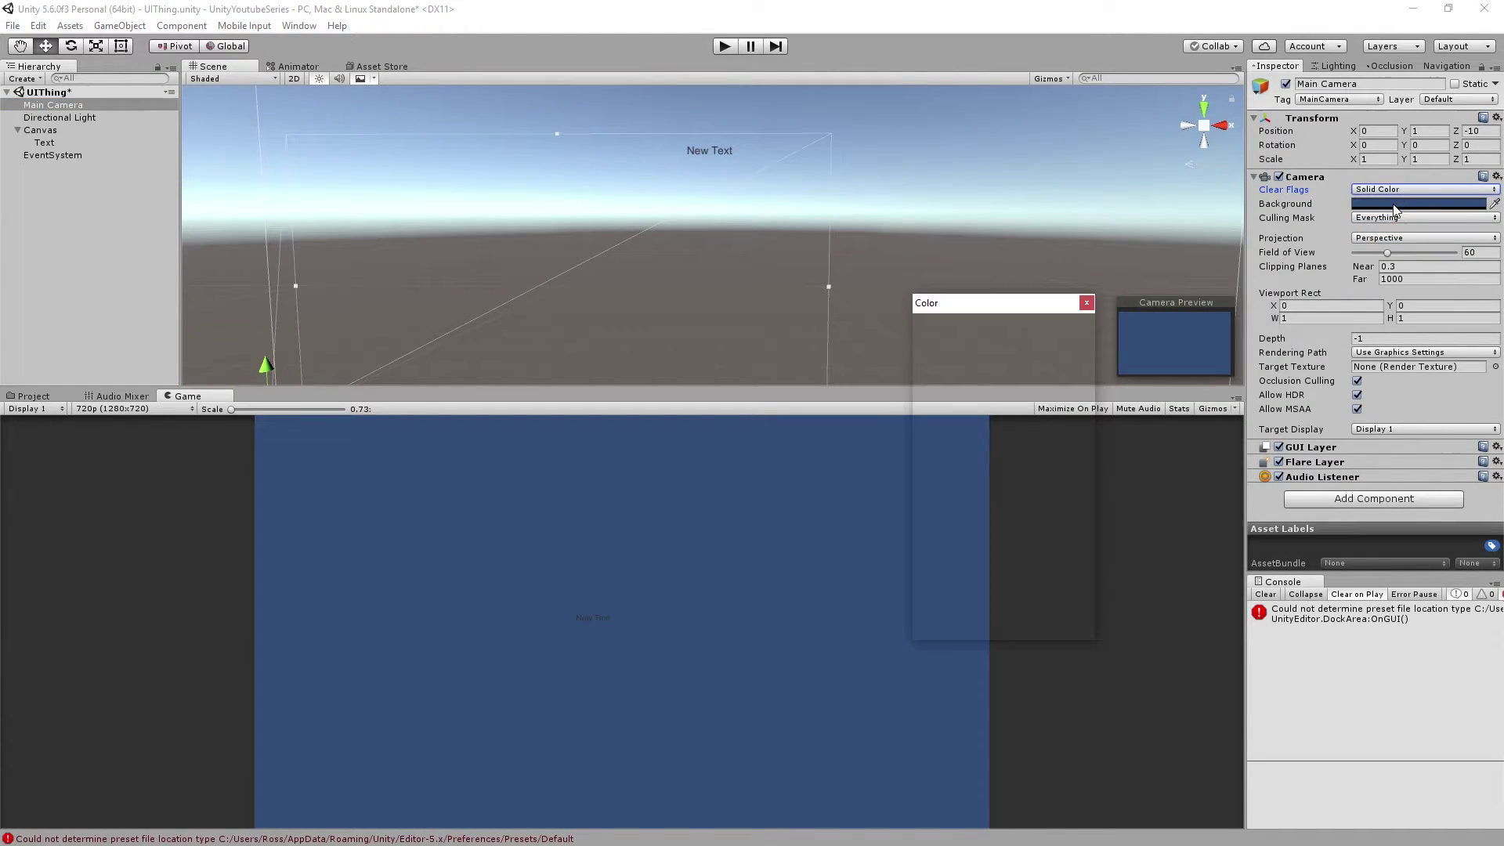
left_click_drag(1004, 397, 1121, 290)
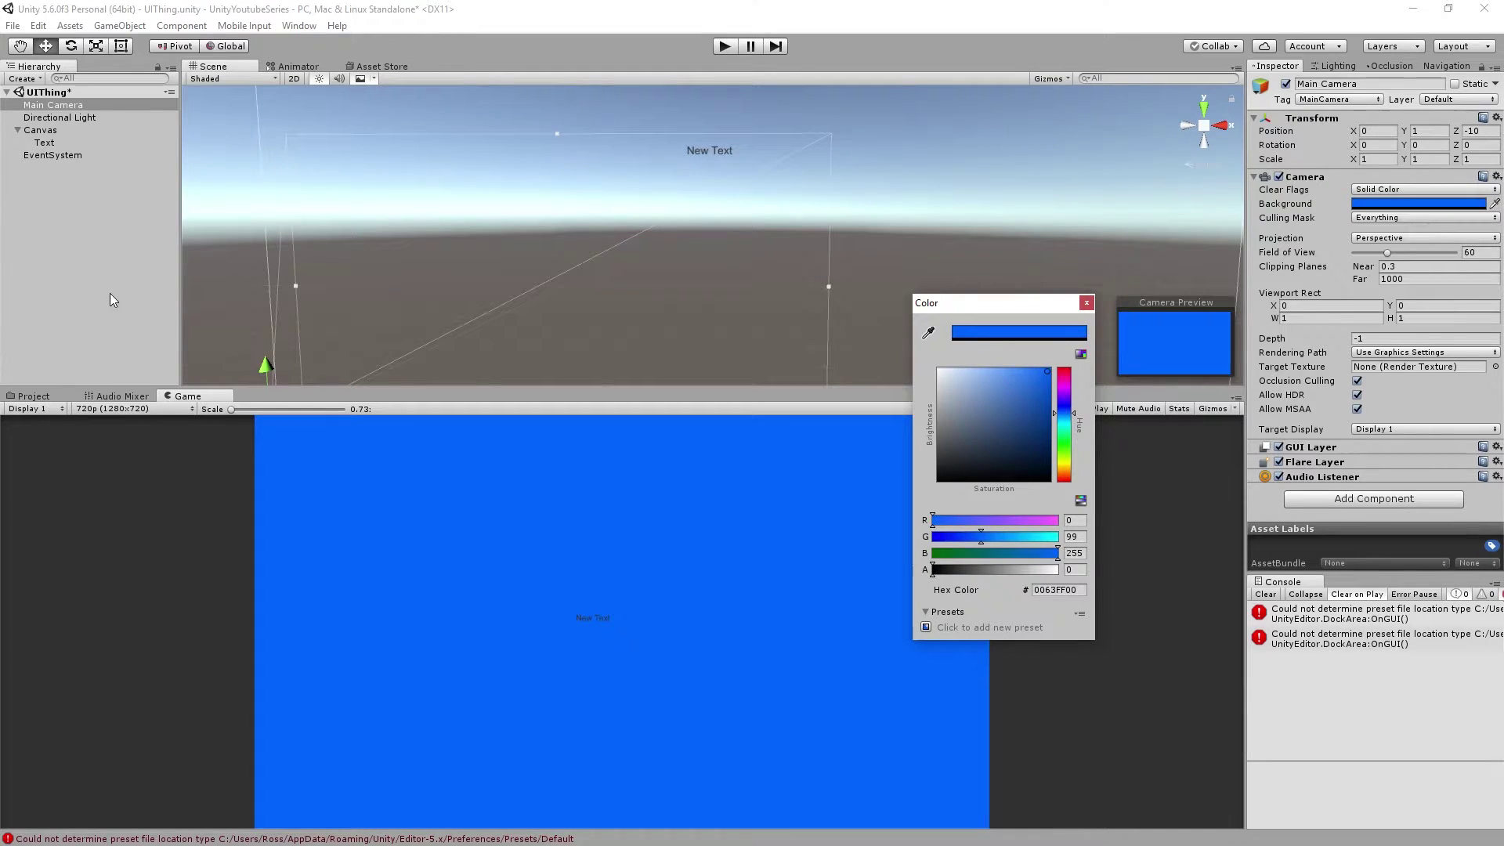
double_click(52, 104)
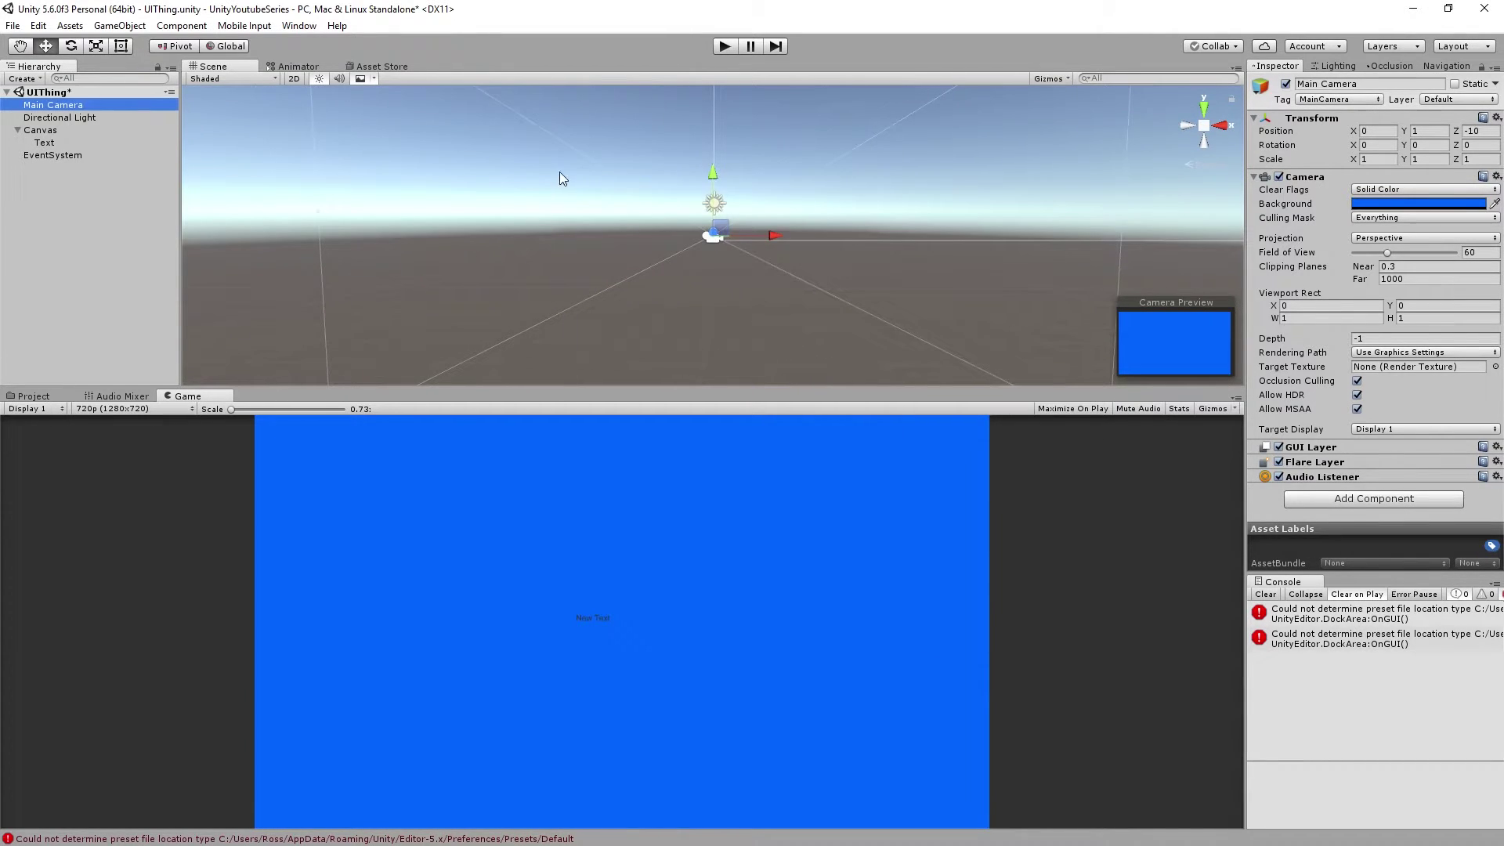
double_click(37, 140)
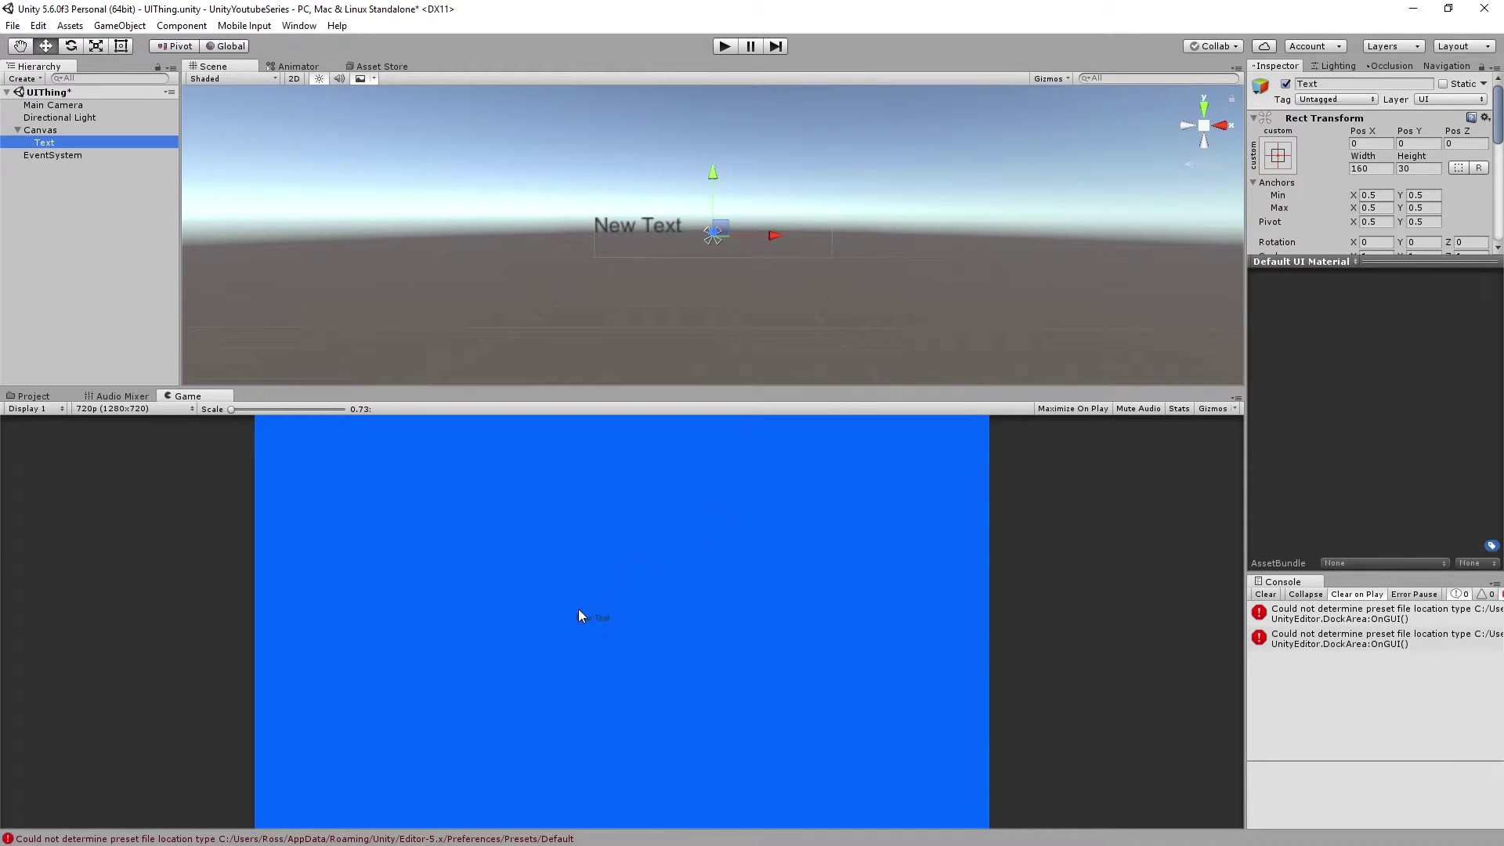
Step: Set the Canvas Scaler's UI Scale Mode to Scale With Screen Size
left_click(626, 515)
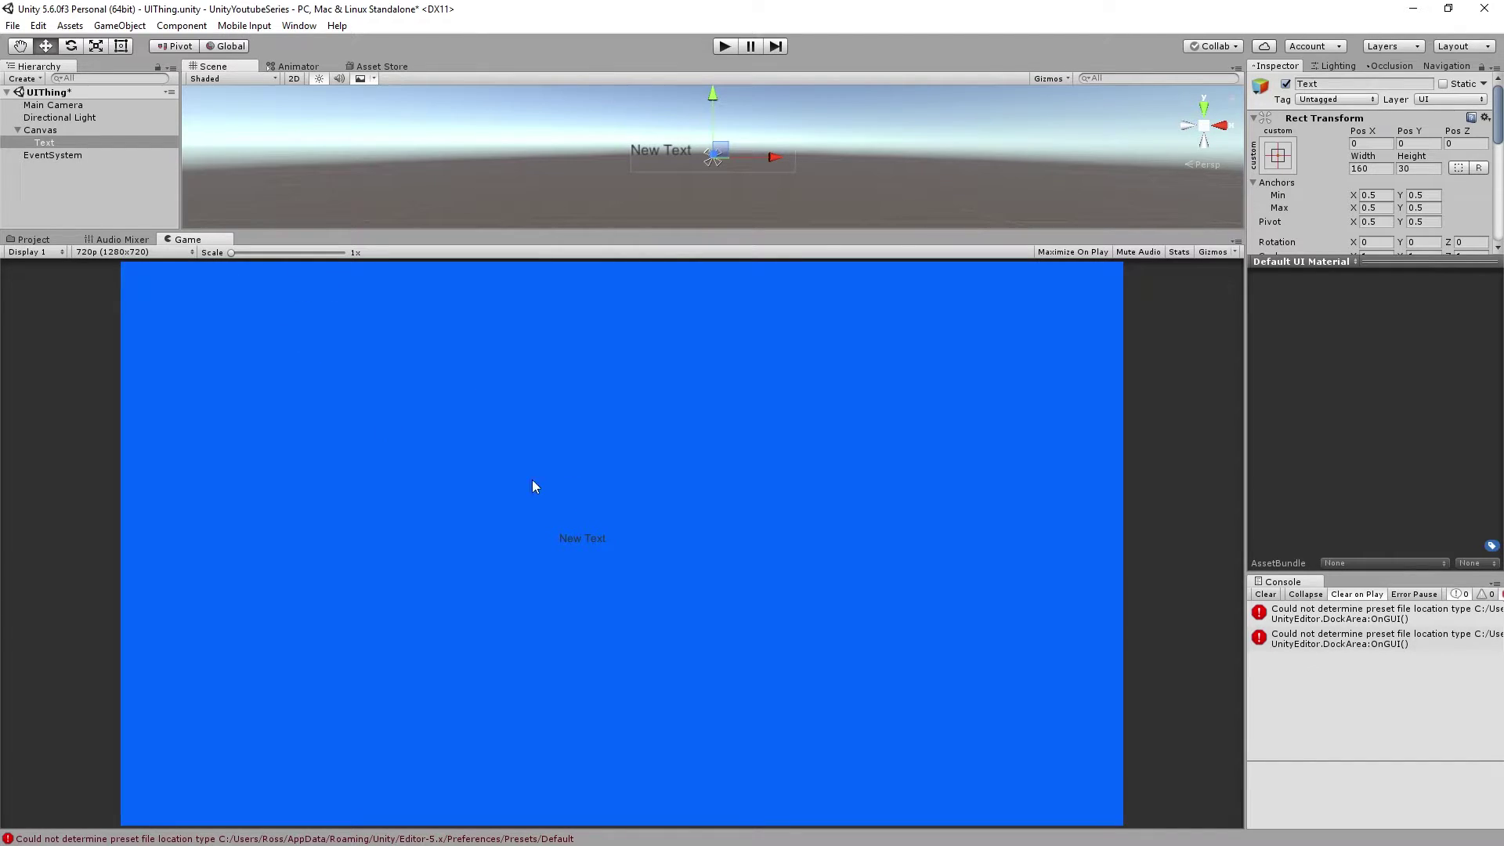
left_click(35, 130)
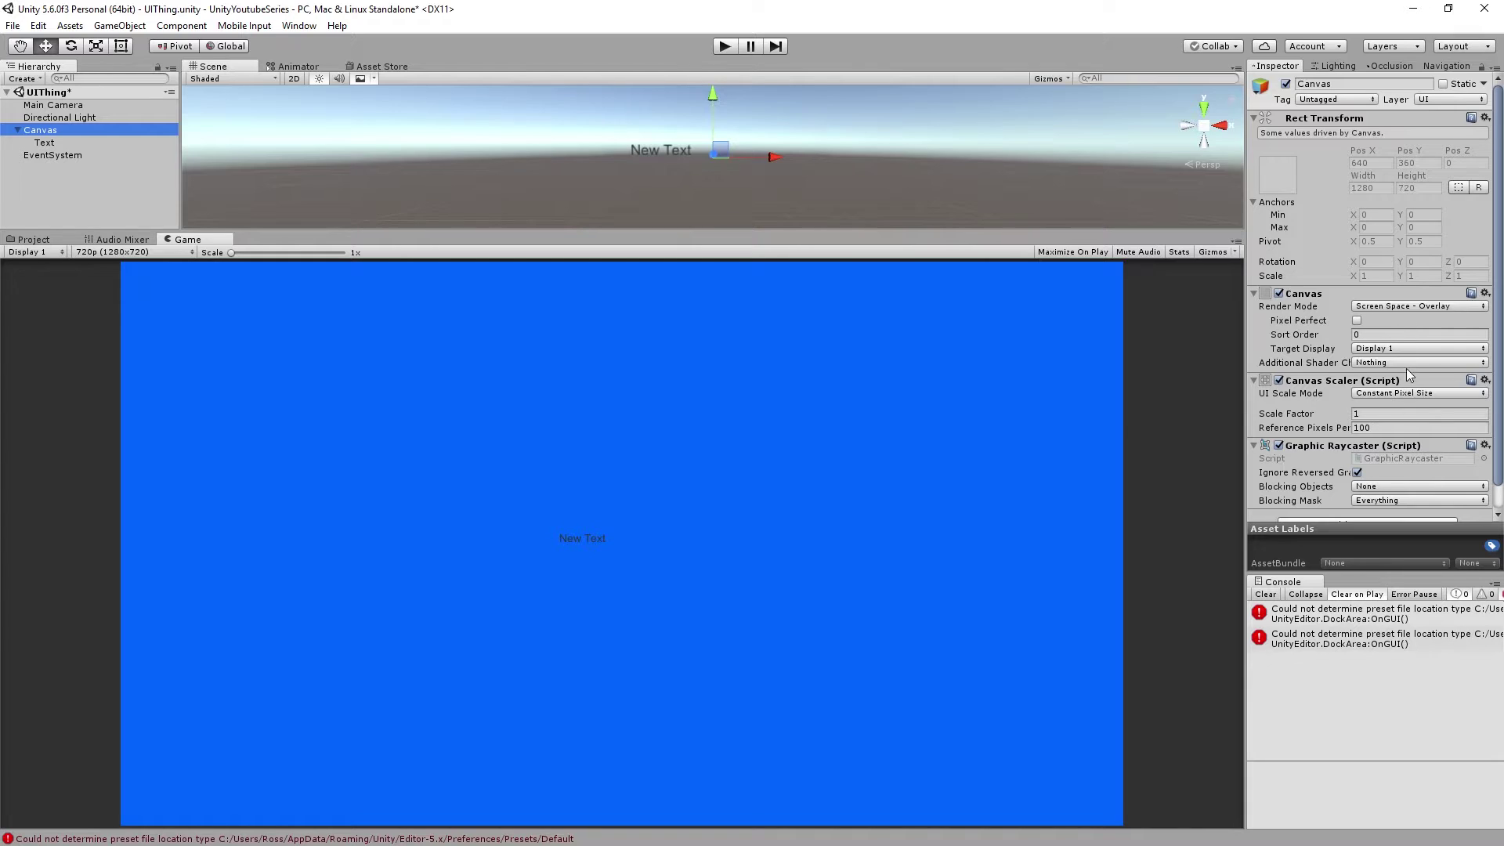
left_click(1404, 388)
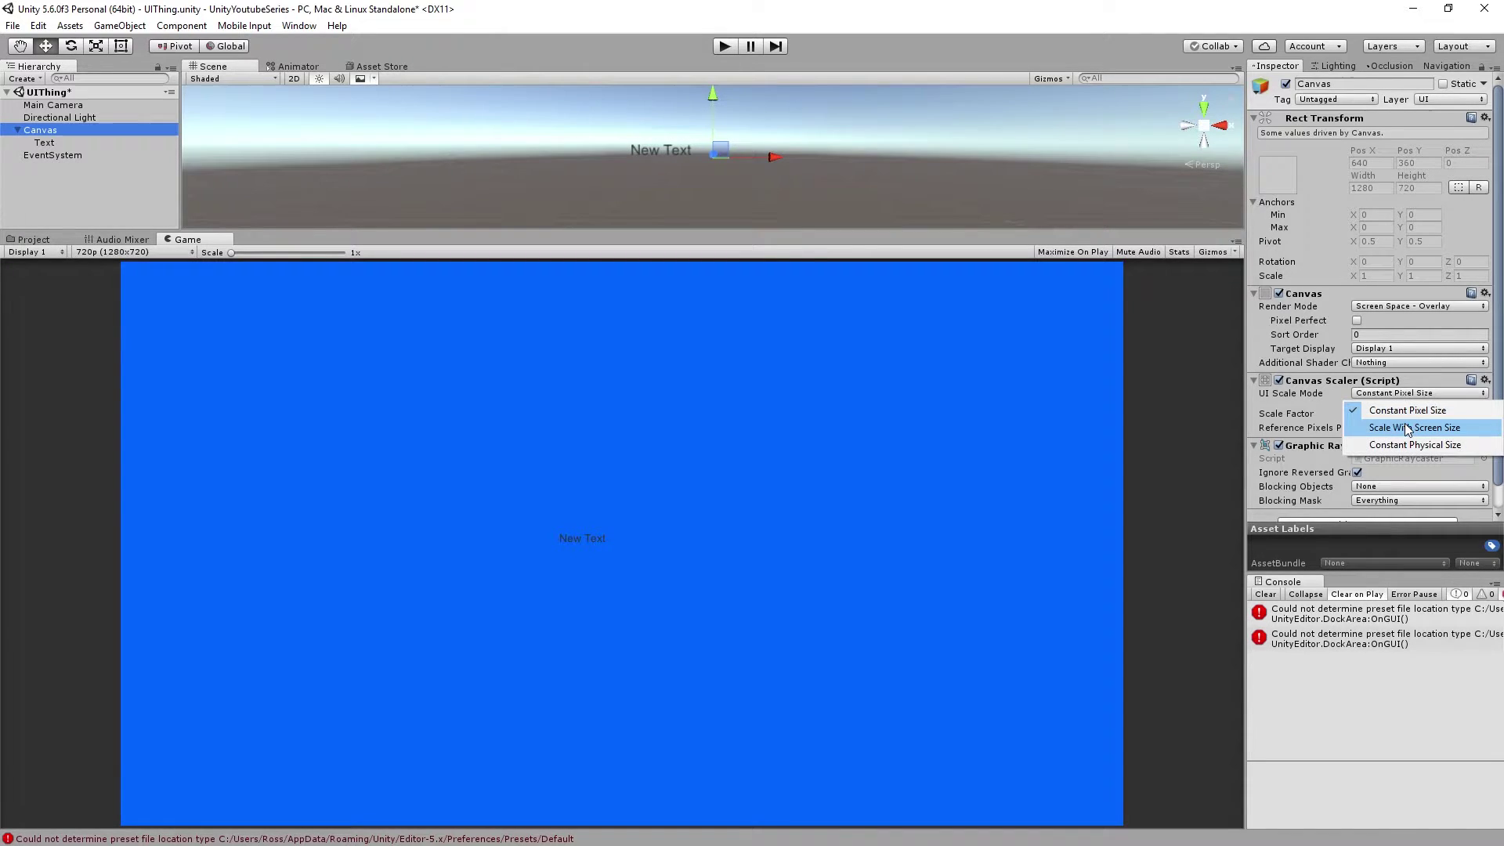
left_click(1375, 427)
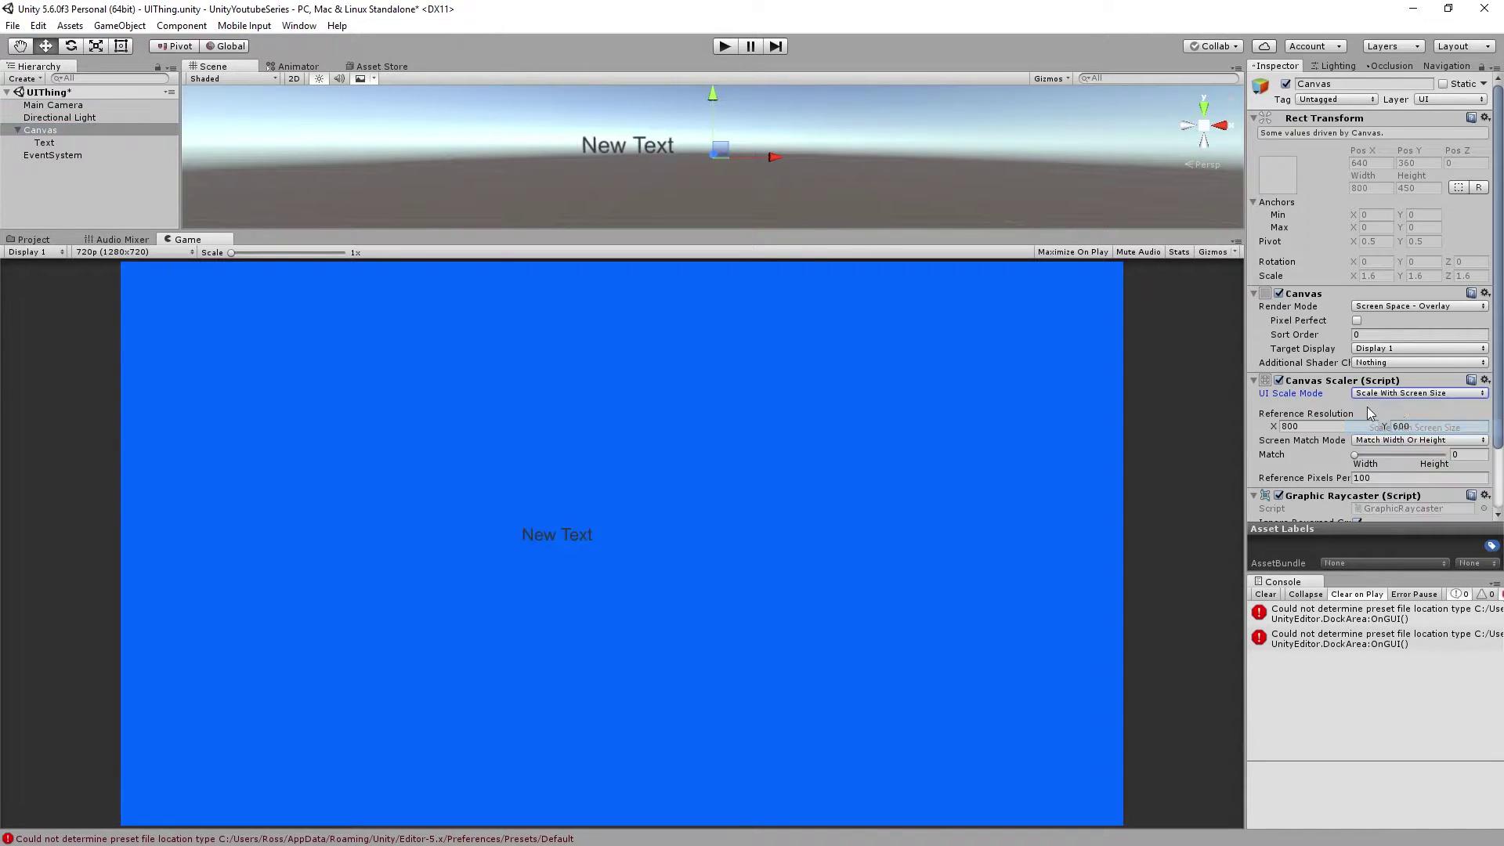
left_click(158, 252)
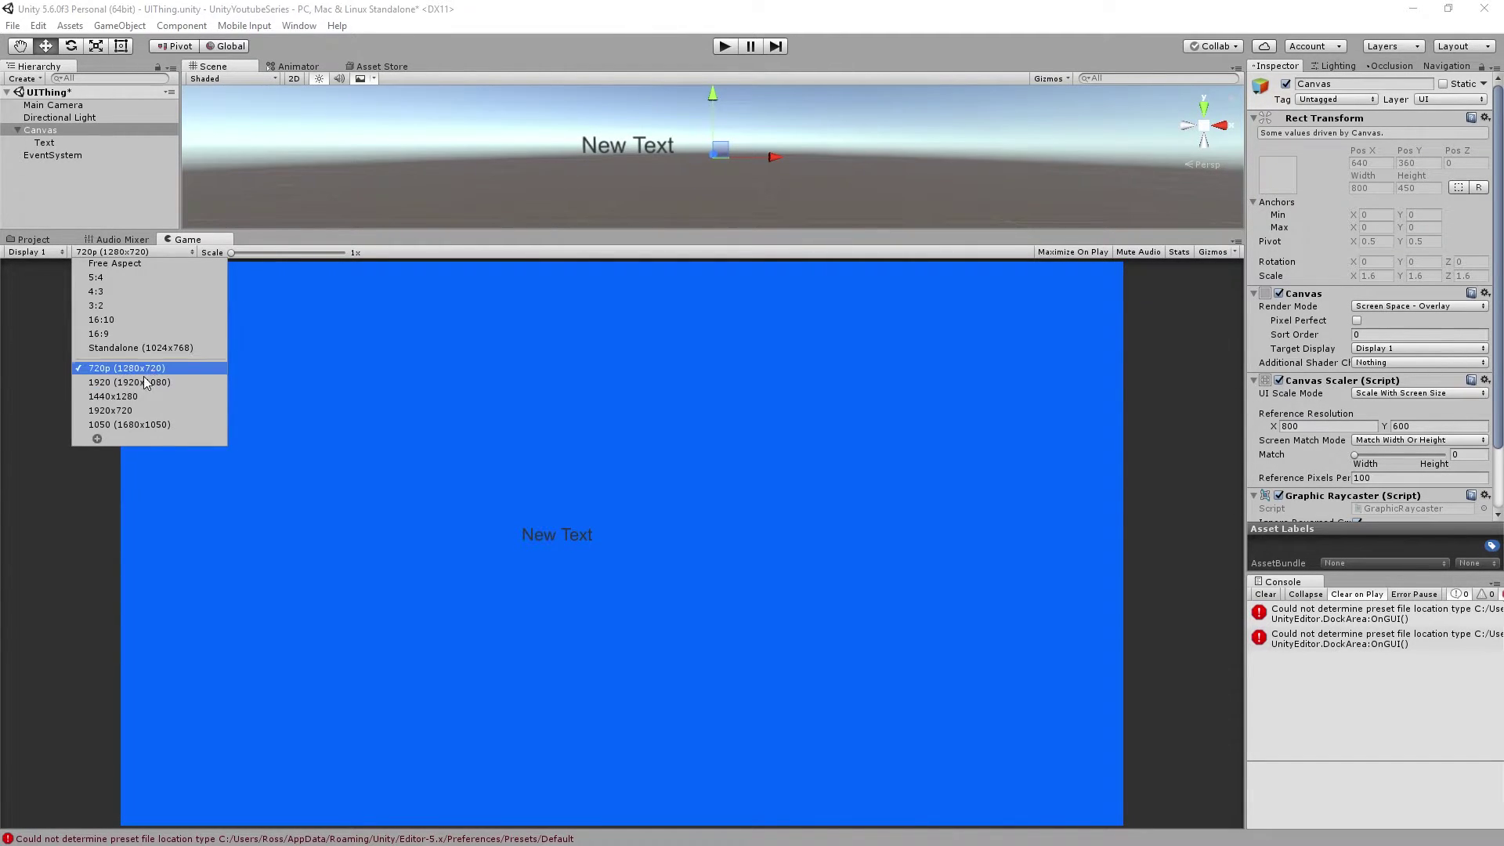
Step: Begin adding a custom Game view resolution, then cancel it and leave the list unchanged
left_click(97, 439)
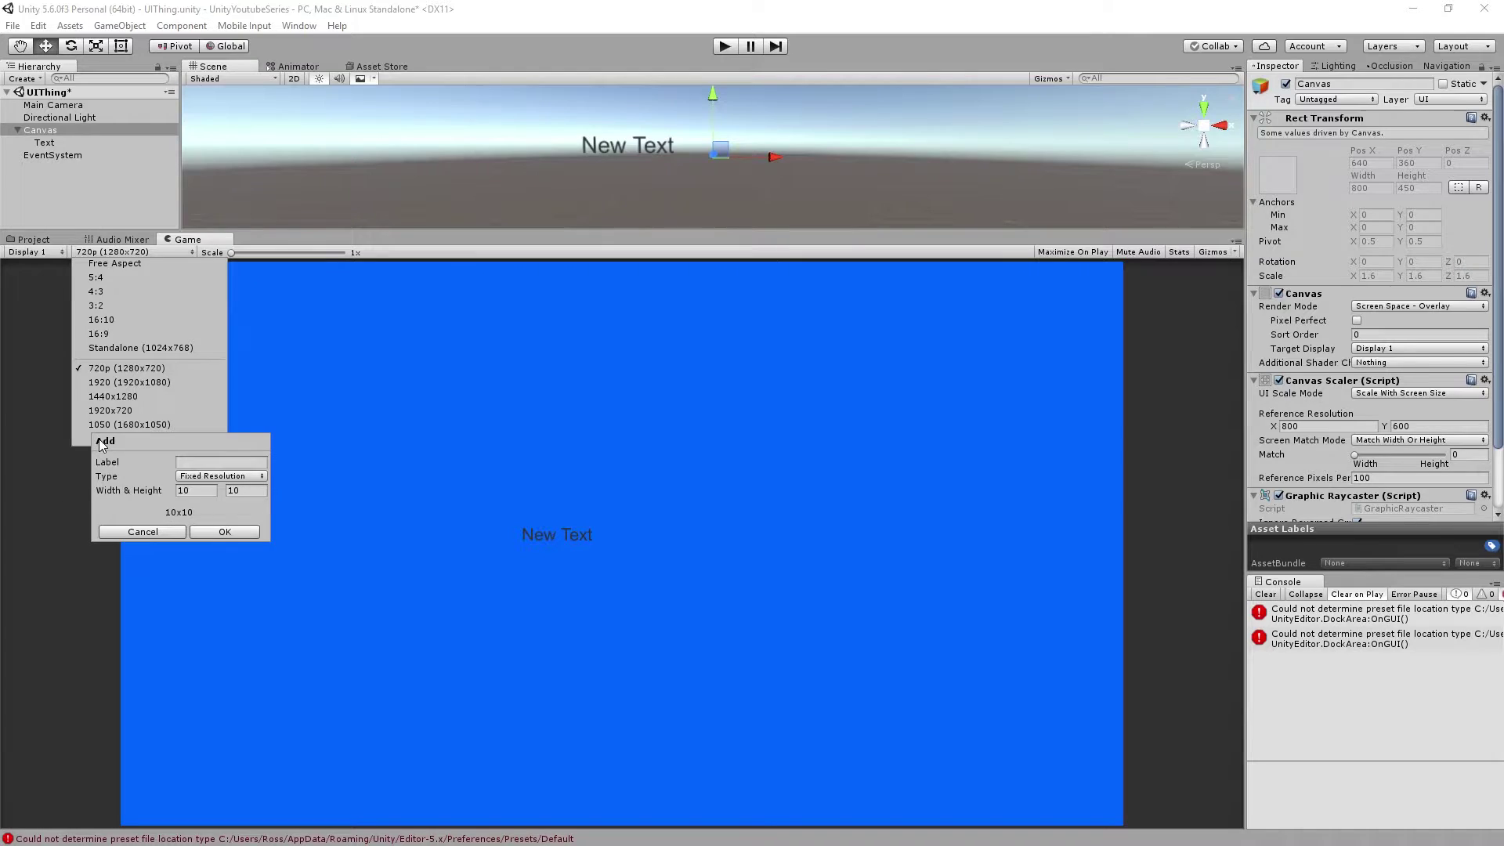
left_click(203, 462)
left_click(198, 489)
key("Tab")
left_click(214, 462)
left_click(223, 475)
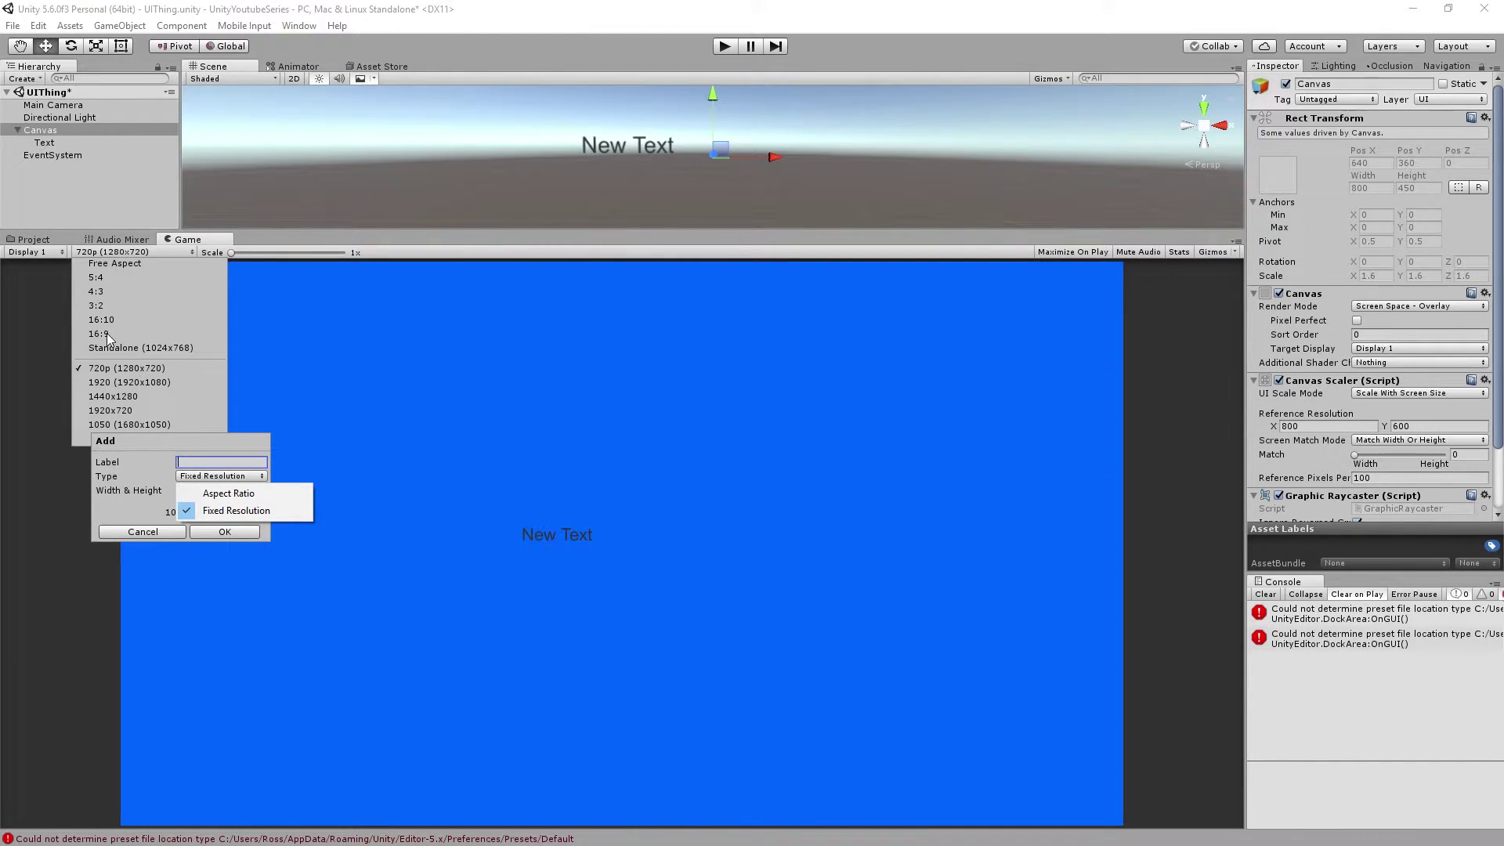
left_click(111, 368)
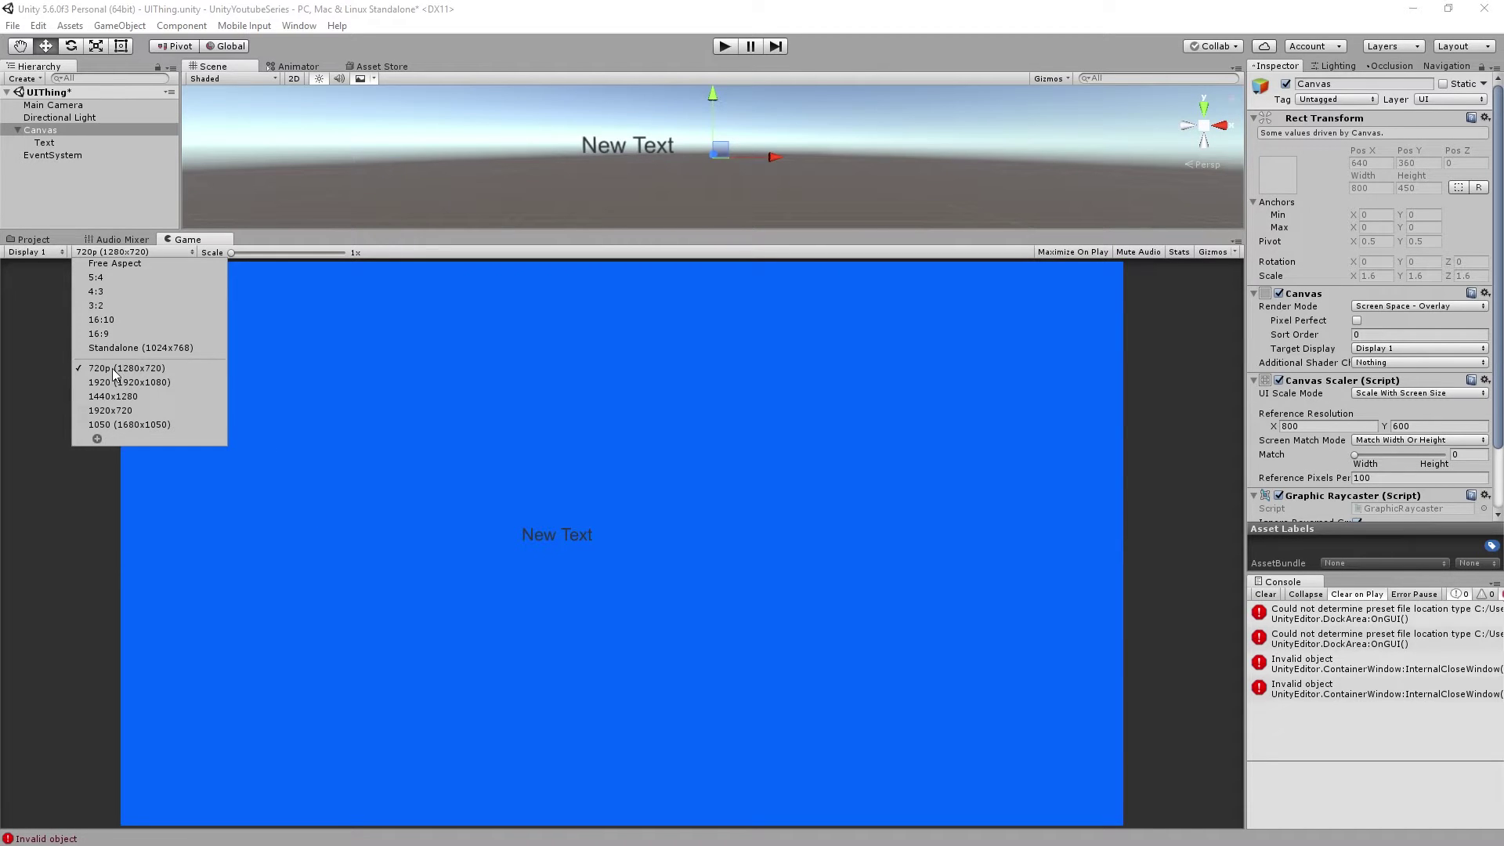
left_click(111, 368)
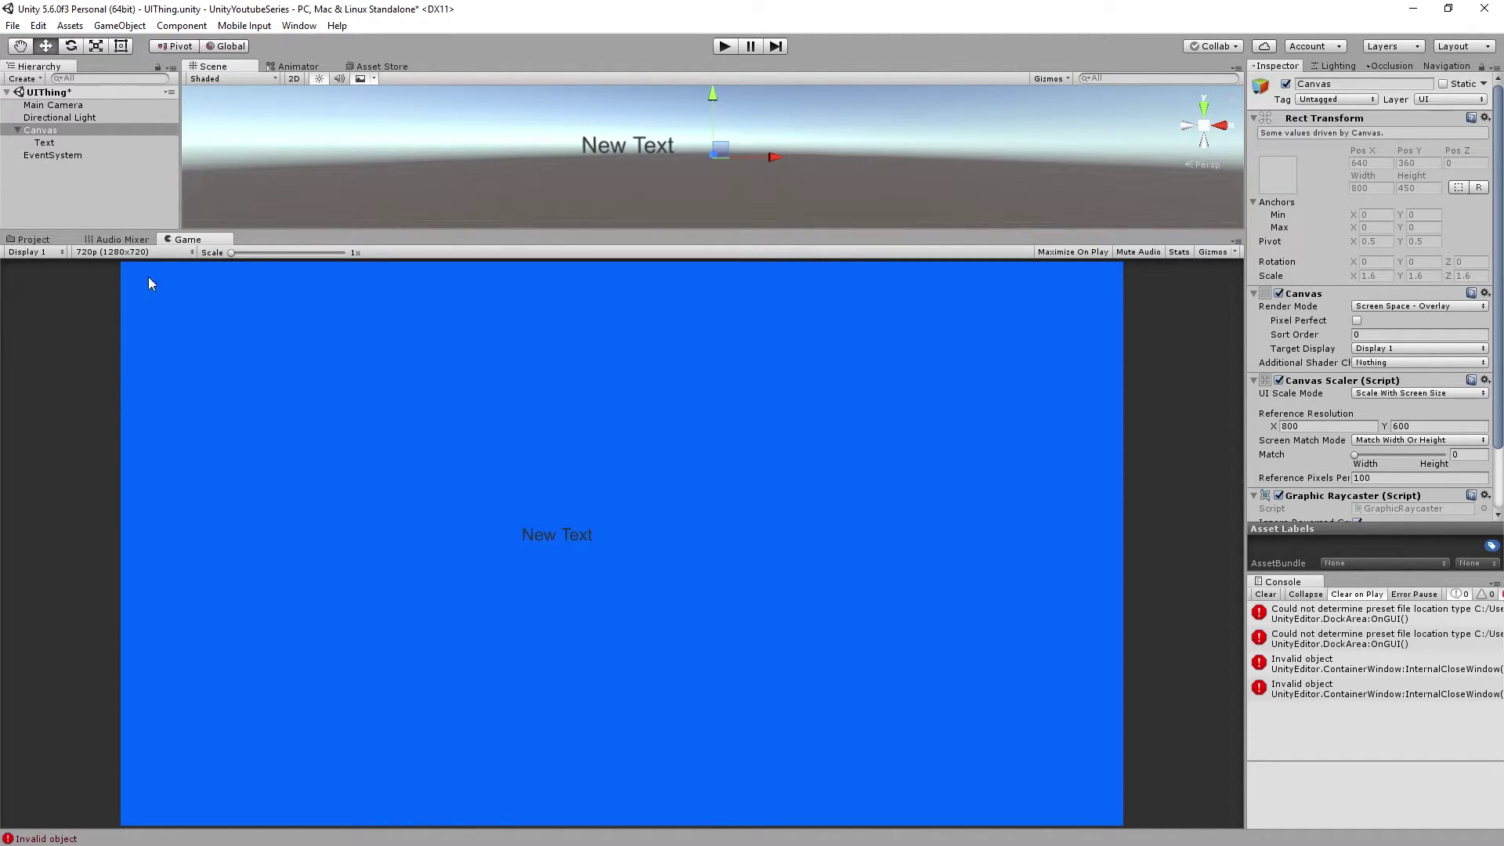
Step: Set the Canvas Scaler reference resolution to 1280 × 720
left_click(1316, 427)
type("1280")
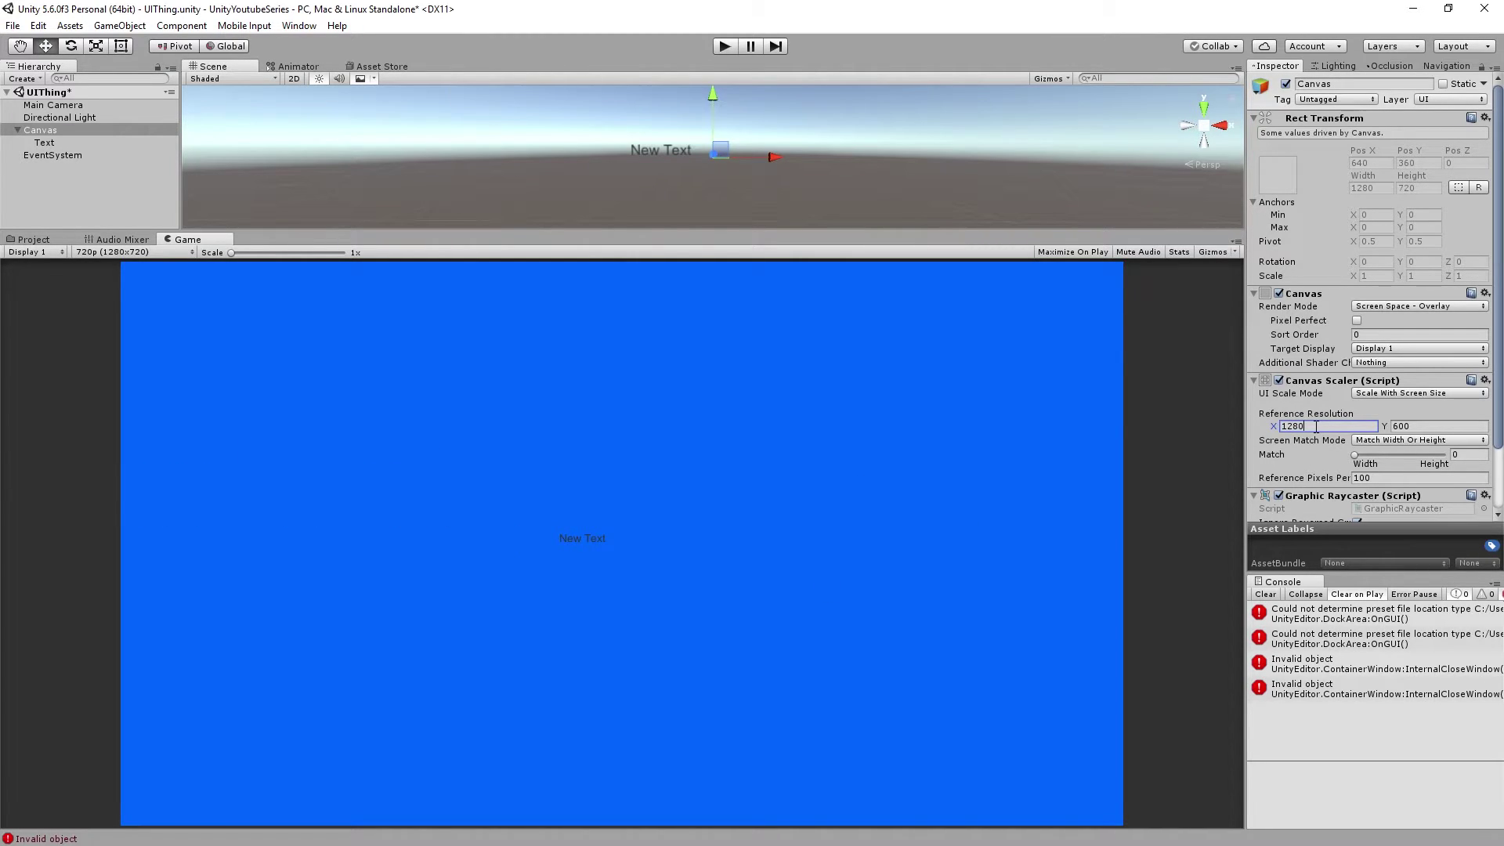
key("Tab")
type("720")
Step: Enlarge the Text box to about 396 by 74 with the rect tool, keeping it centred
left_click(91, 144)
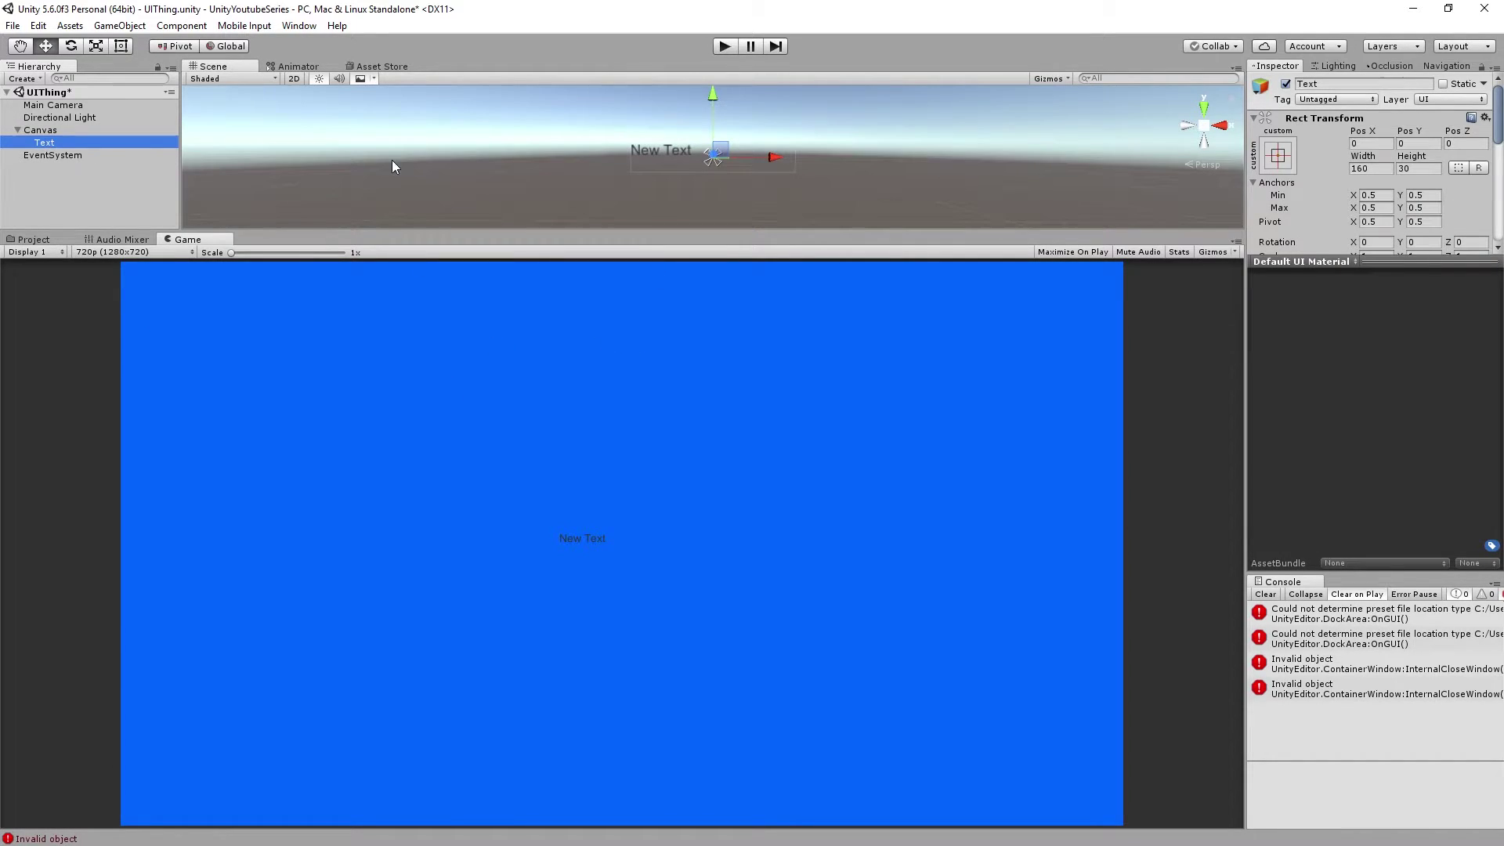
key("t")
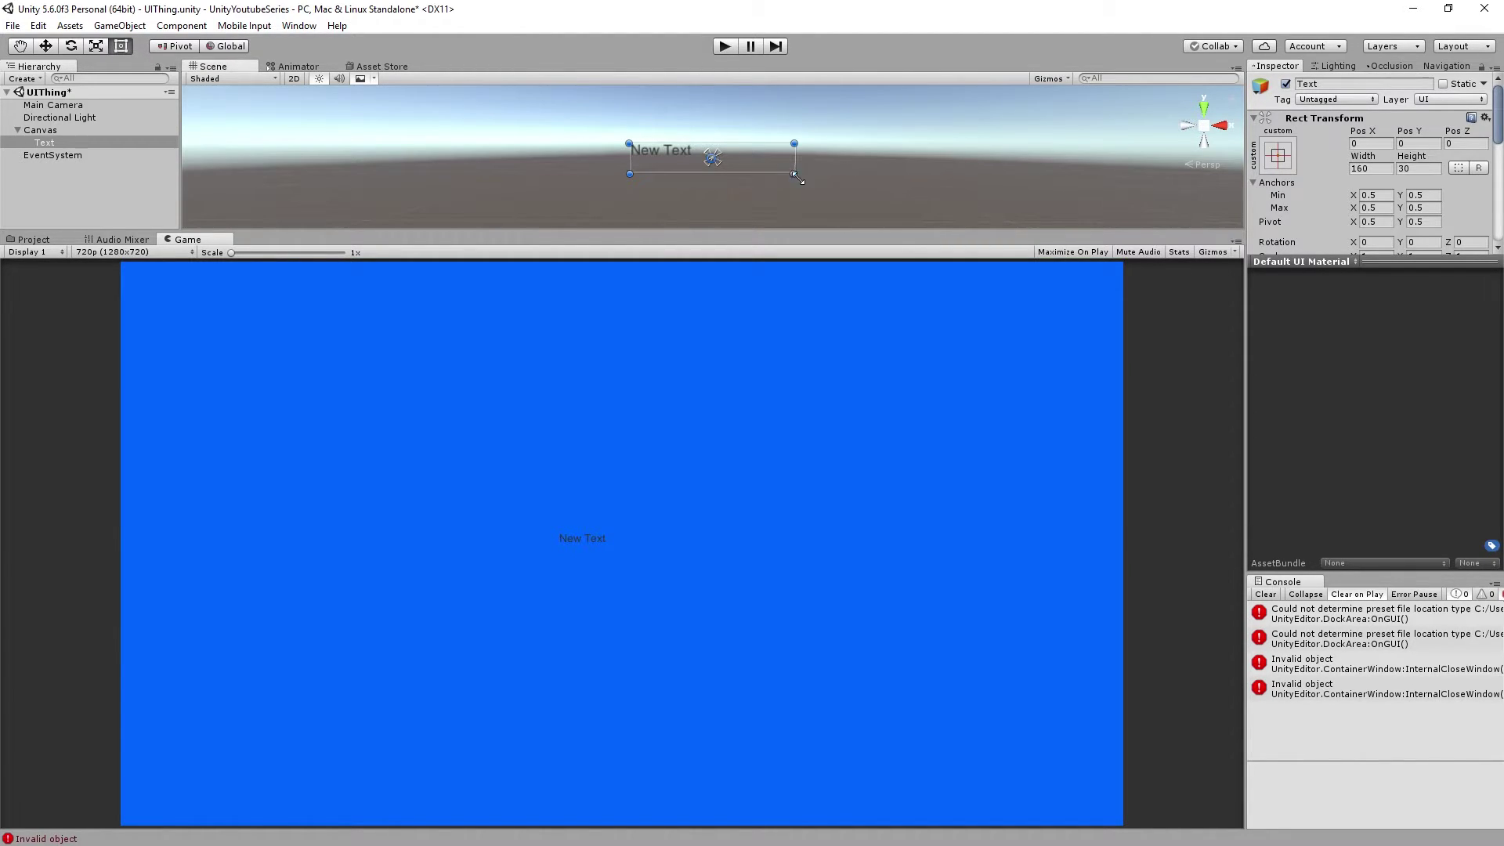
left_click_drag(793, 174, 1027, 284)
left_click_drag(926, 185, 794, 171)
Step: Centre the text horizontally and vertically and raise its font size to 65
scroll(1379, 196, "down", 3)
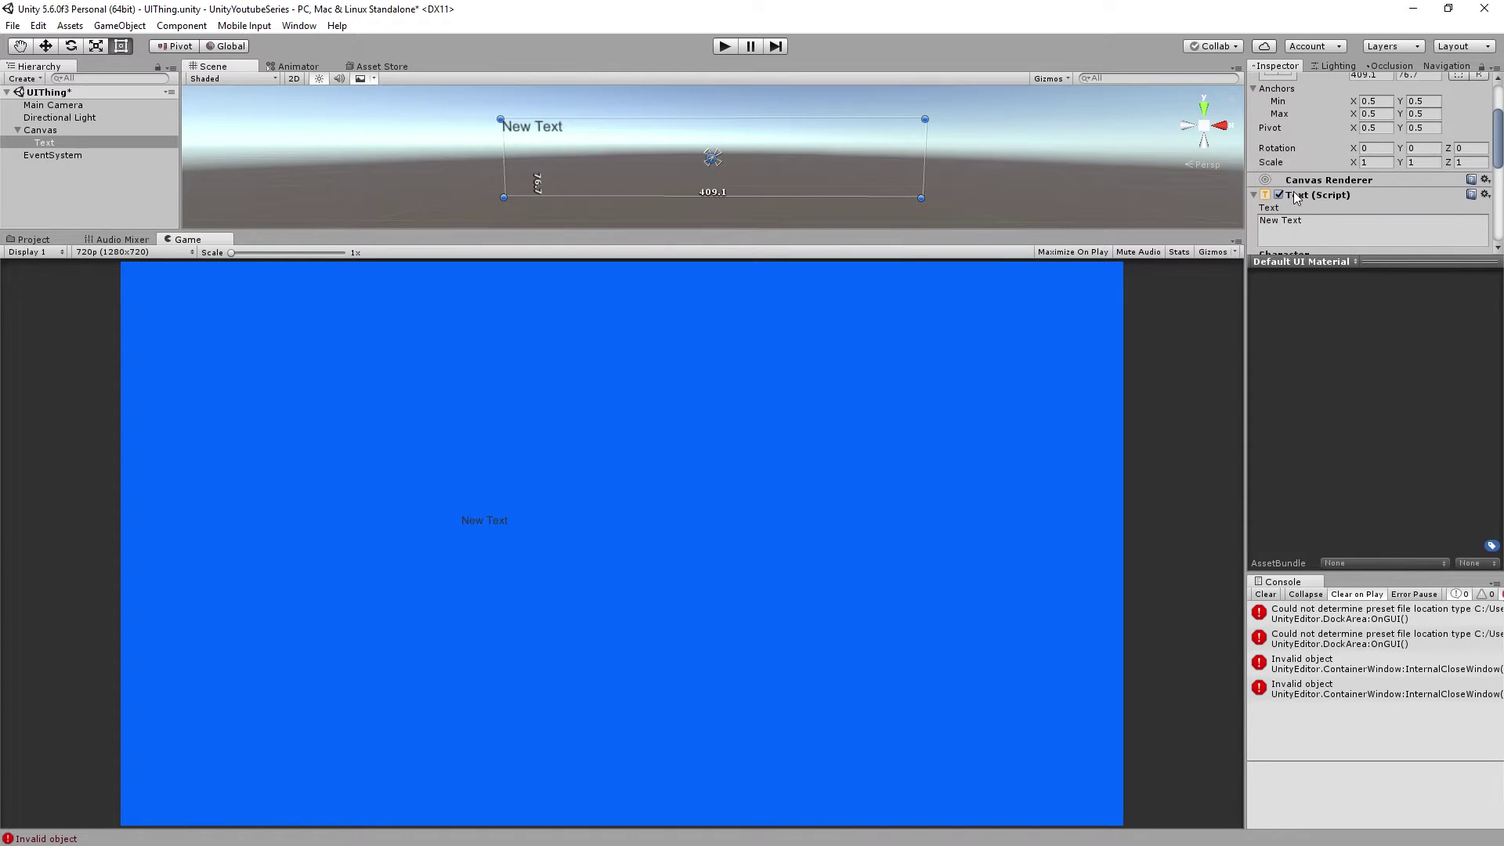
left_click_drag(1404, 262, 1383, 468)
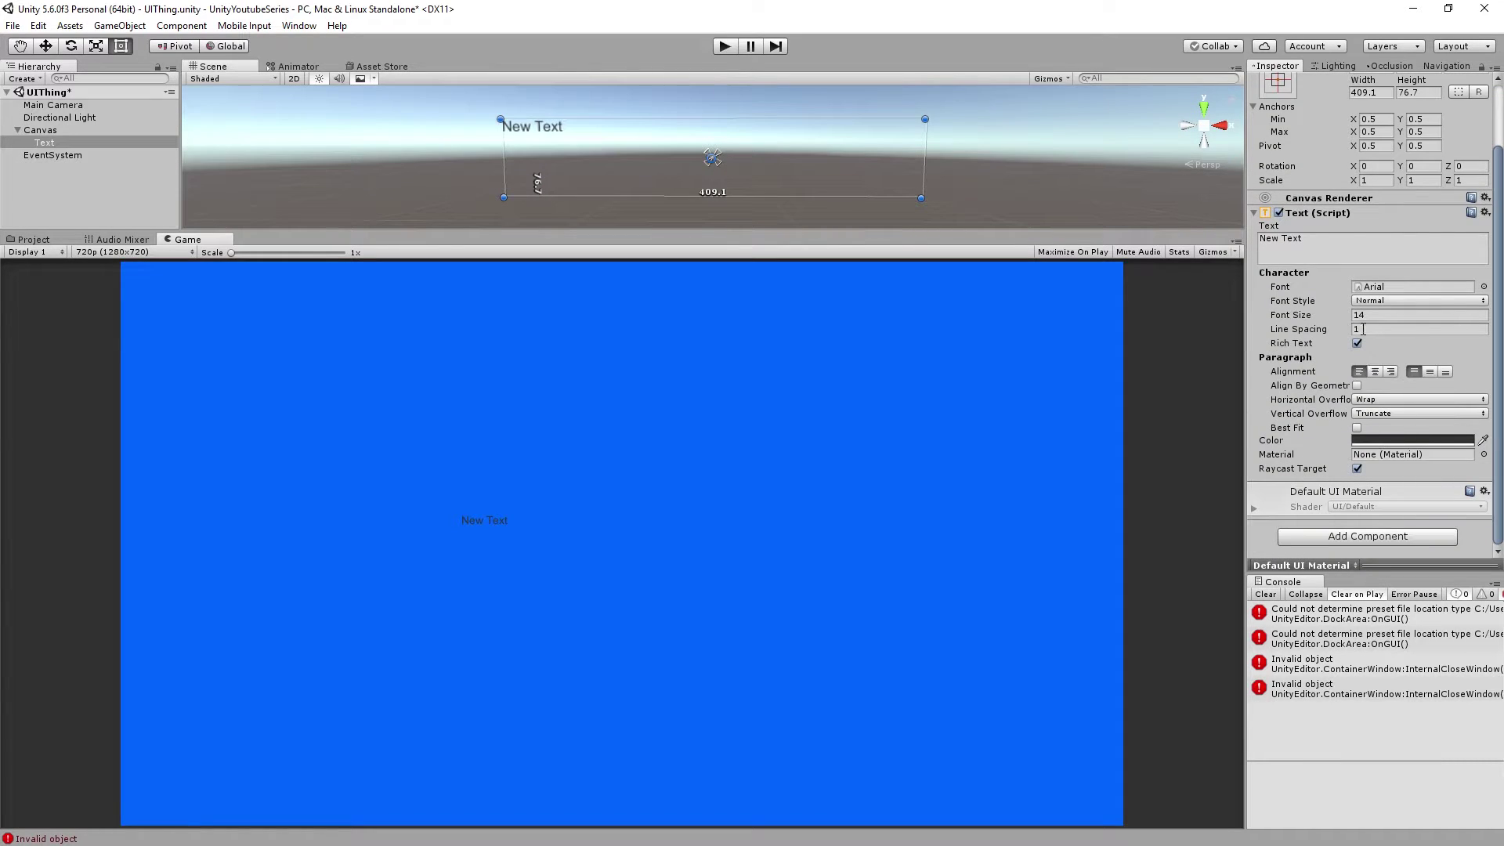
left_click(1375, 372)
left_click(1430, 372)
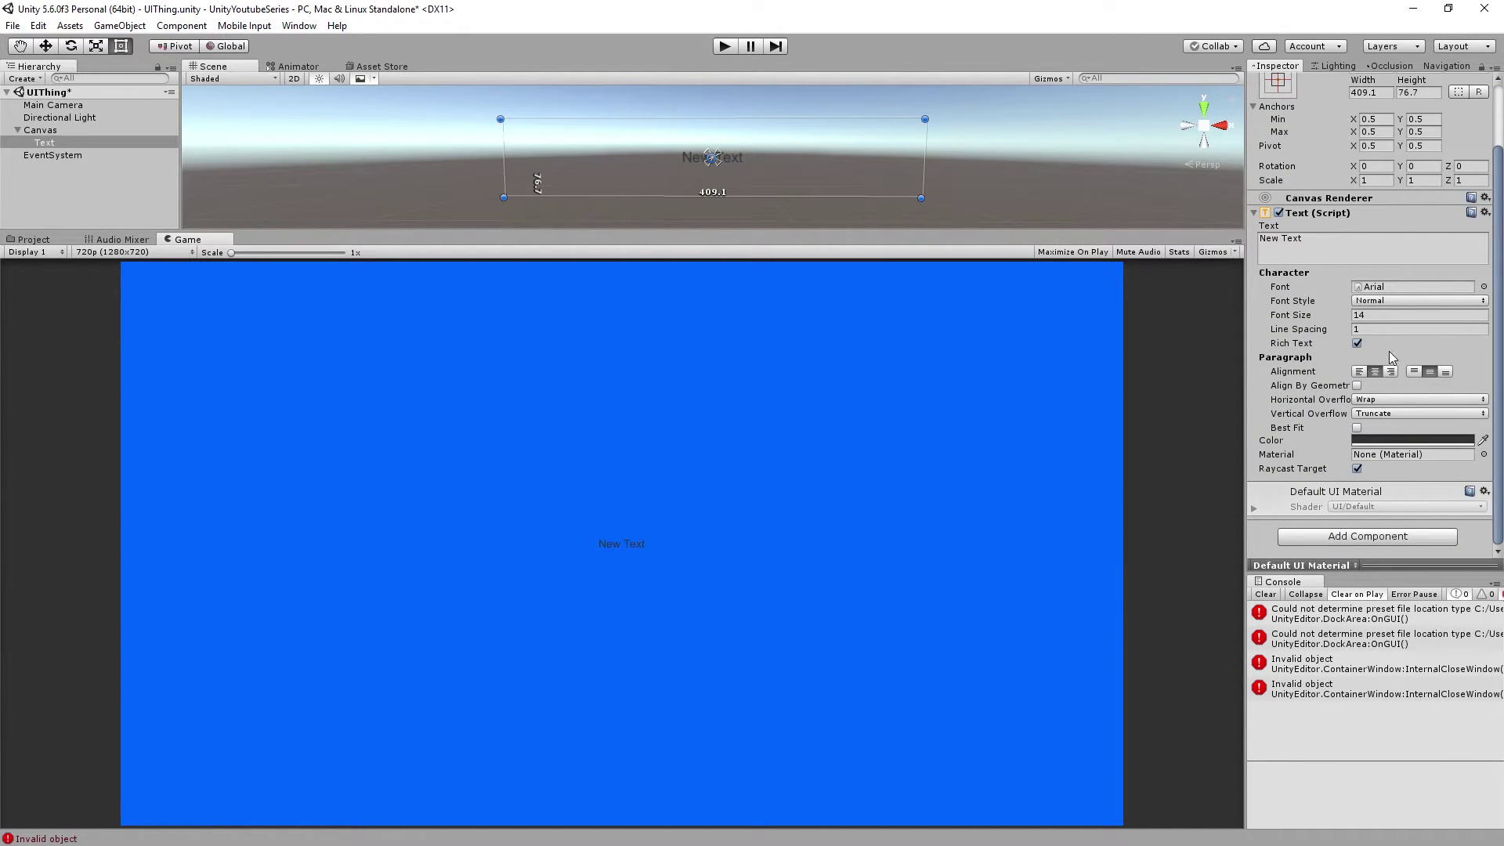
left_click_drag(1346, 316, 1405, 312)
Step: Set font size 60, change the wording to 'HELLO WORLD', and widen its box to 443.7
left_click(1405, 313)
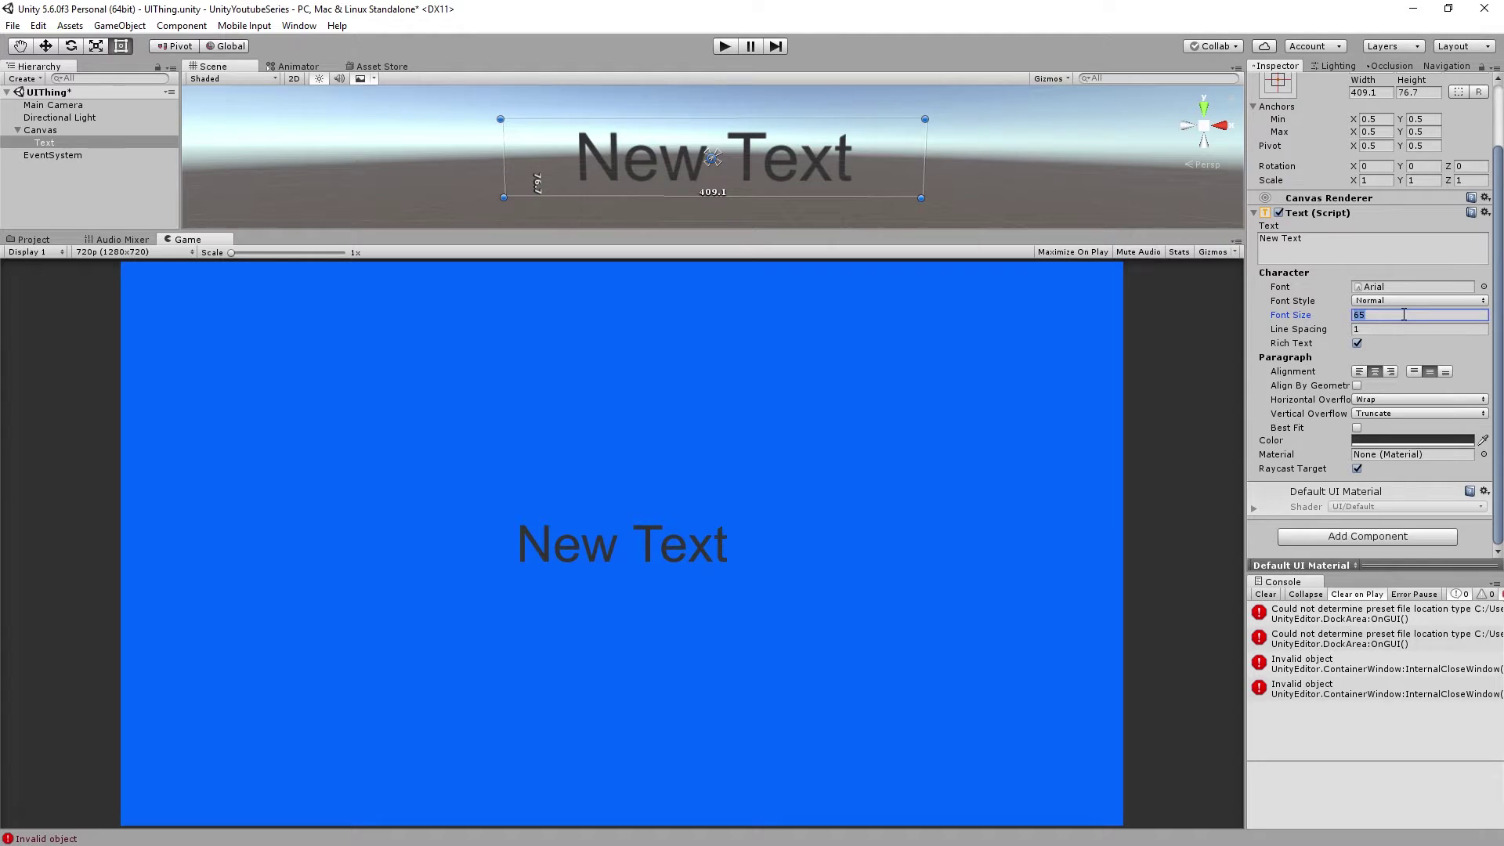
type("60")
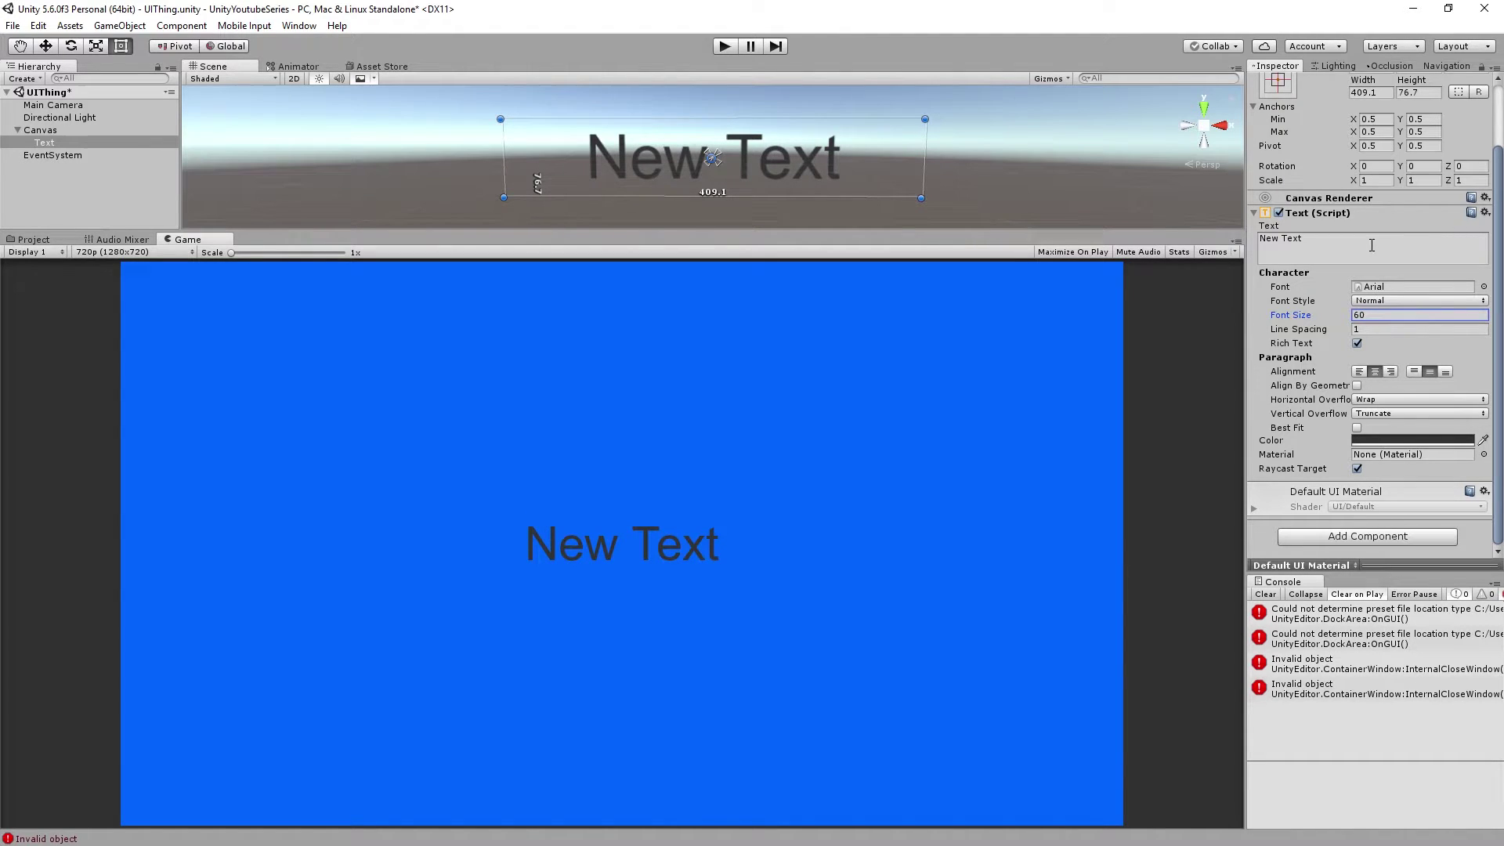
left_click(1368, 243)
type("NEWTEXT")
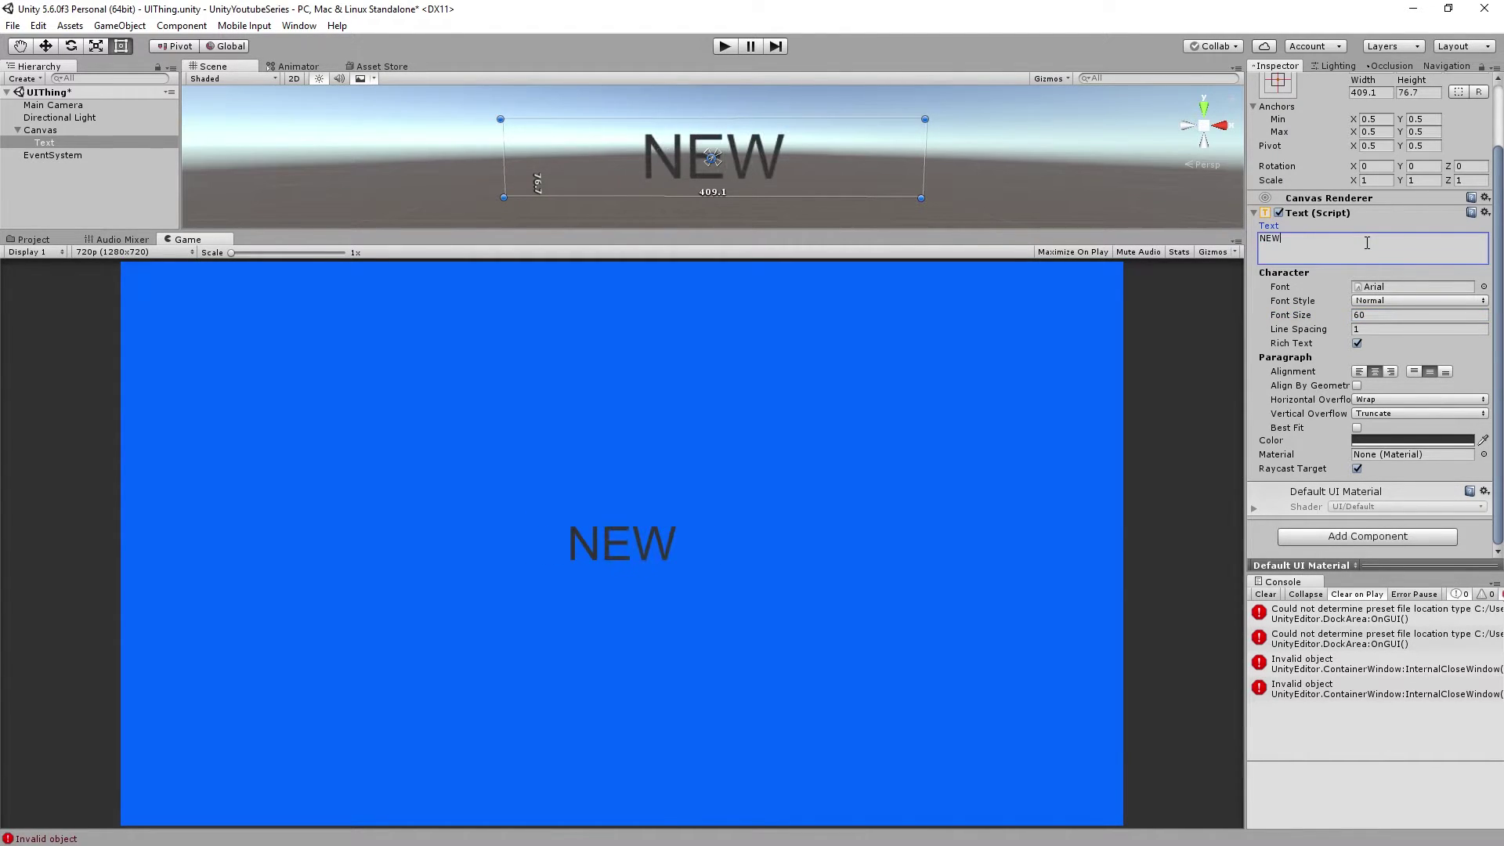
key("BackSpace")
key("BackSpace")
key("BackSpace")
key("BackSpace")
key("BackSpace")
key("BackSpace")
key("BackSpace")
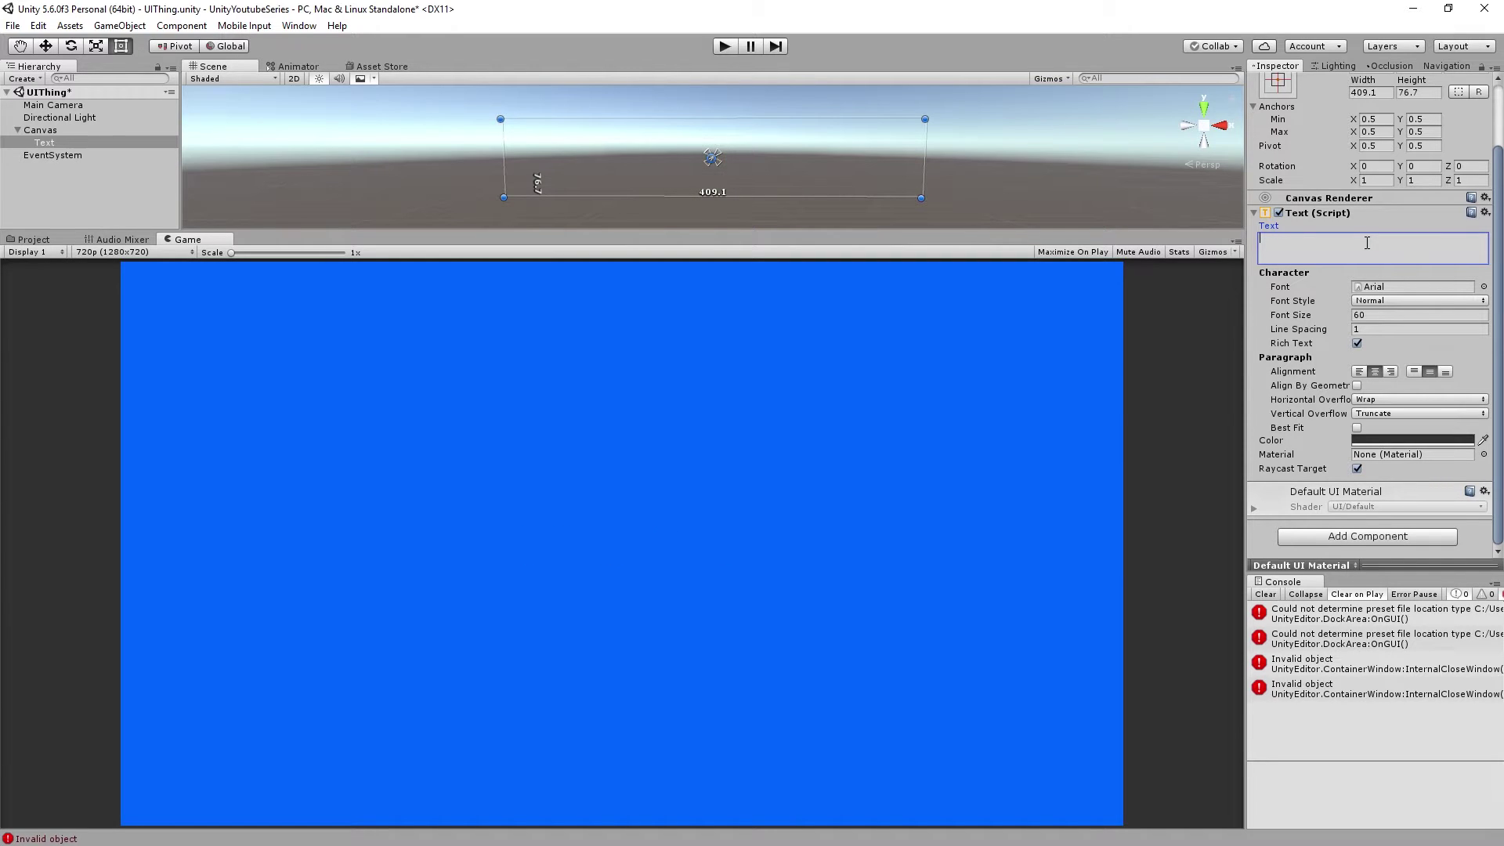
type("HELLO")
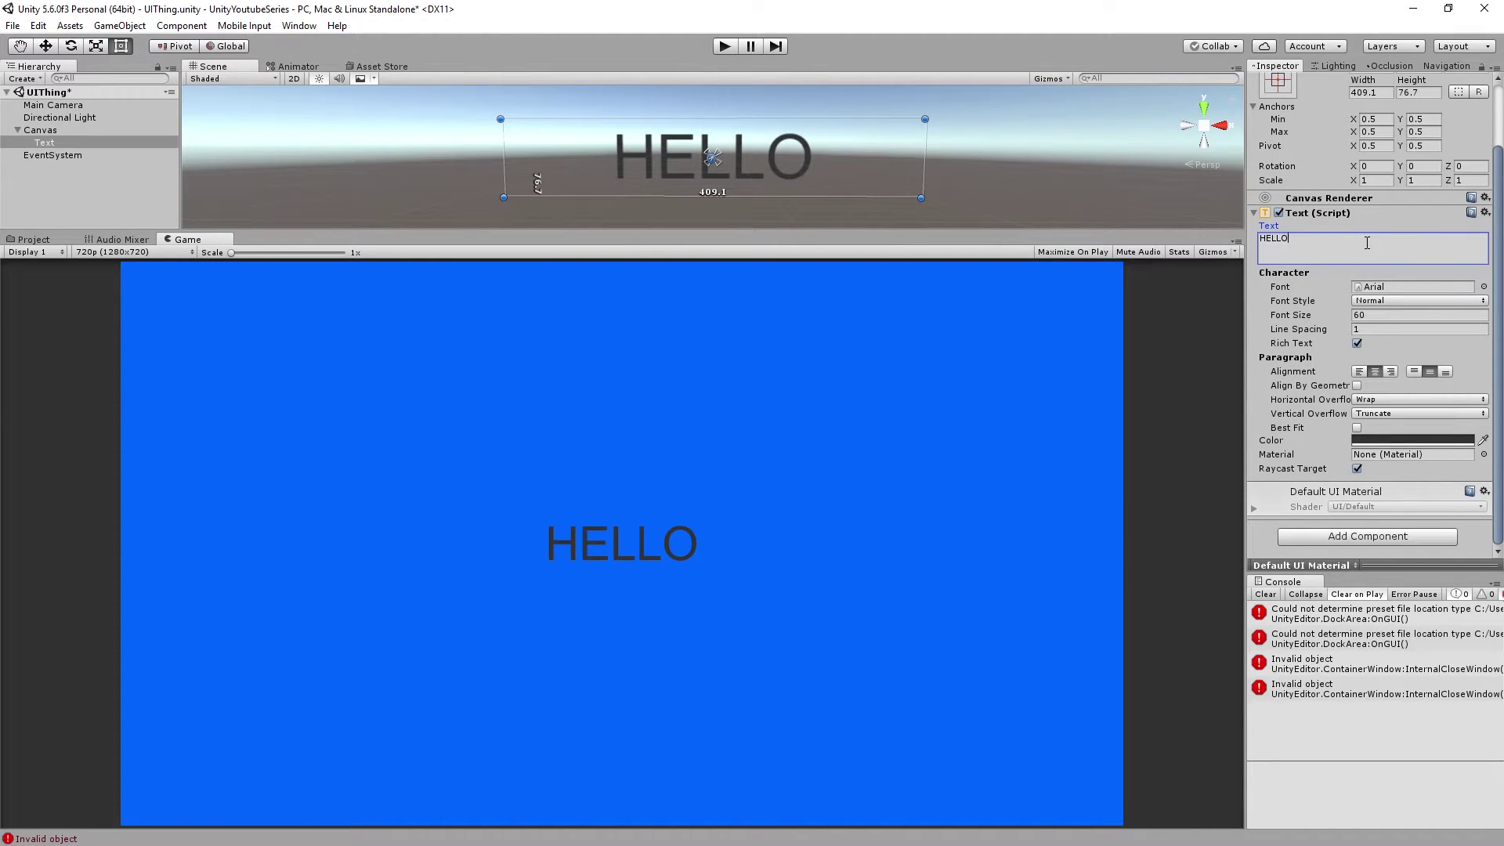
type(" WORLD")
left_click_drag(502, 159, 467, 158)
left_click_drag(722, 155, 744, 155)
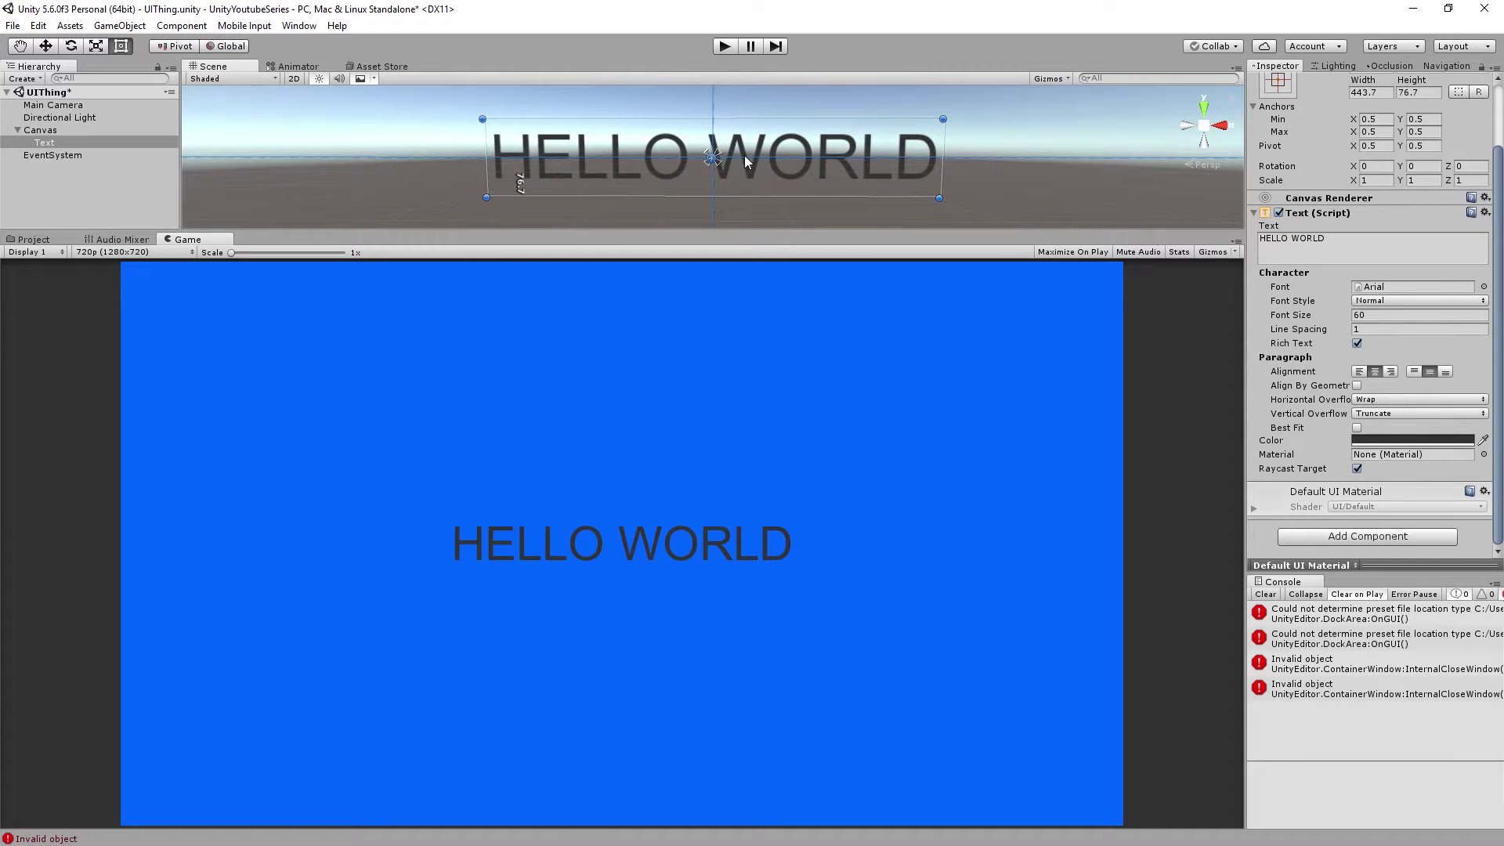
Step: Make HELLO WORLD white and Bold, widening its box to 457.3 to fit one line
left_click(1387, 439)
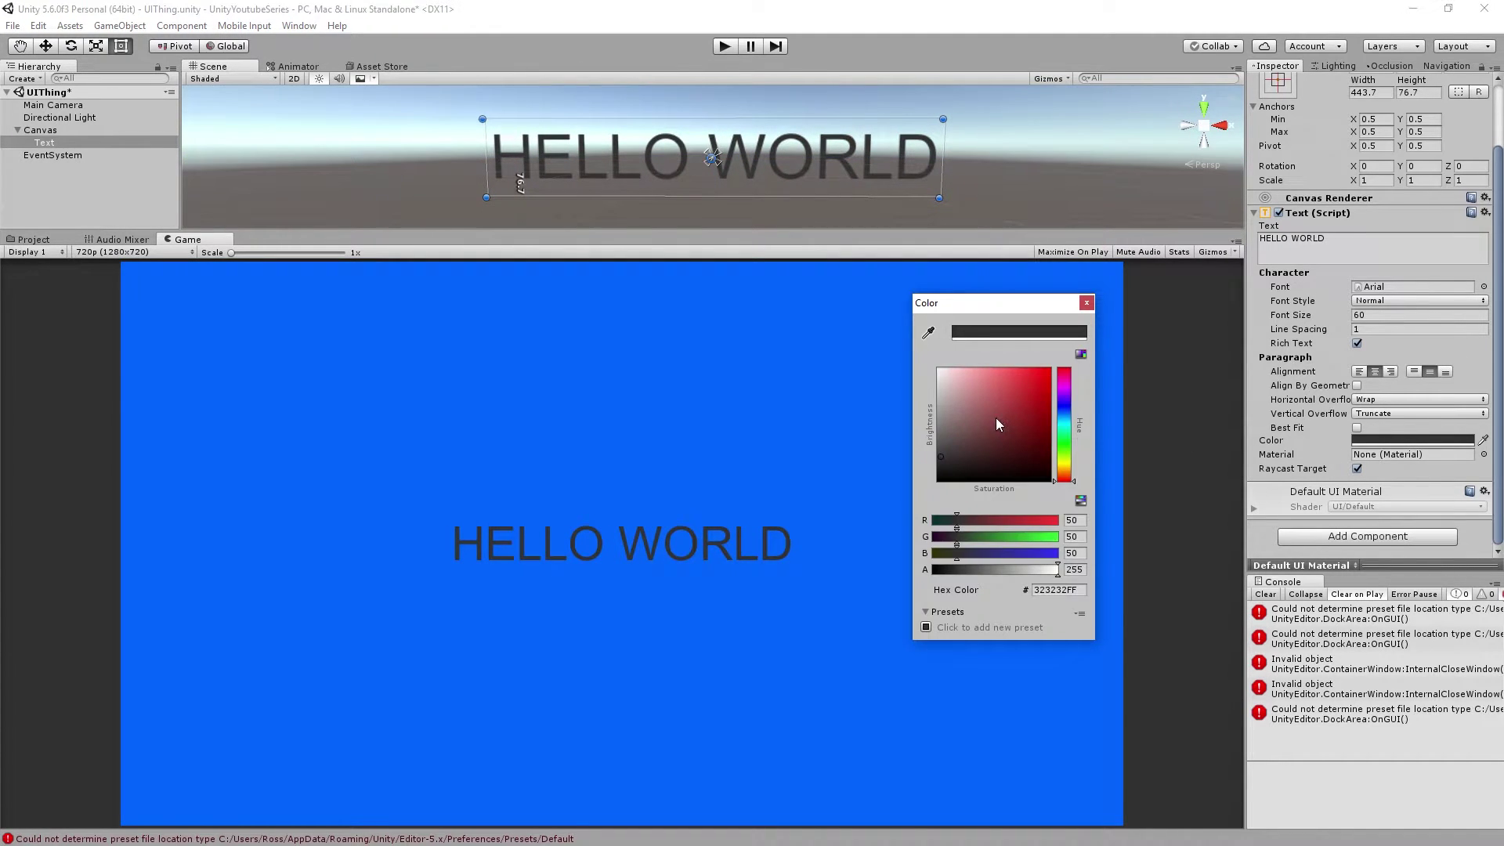
left_click_drag(995, 417, 892, 329)
left_click(1091, 302)
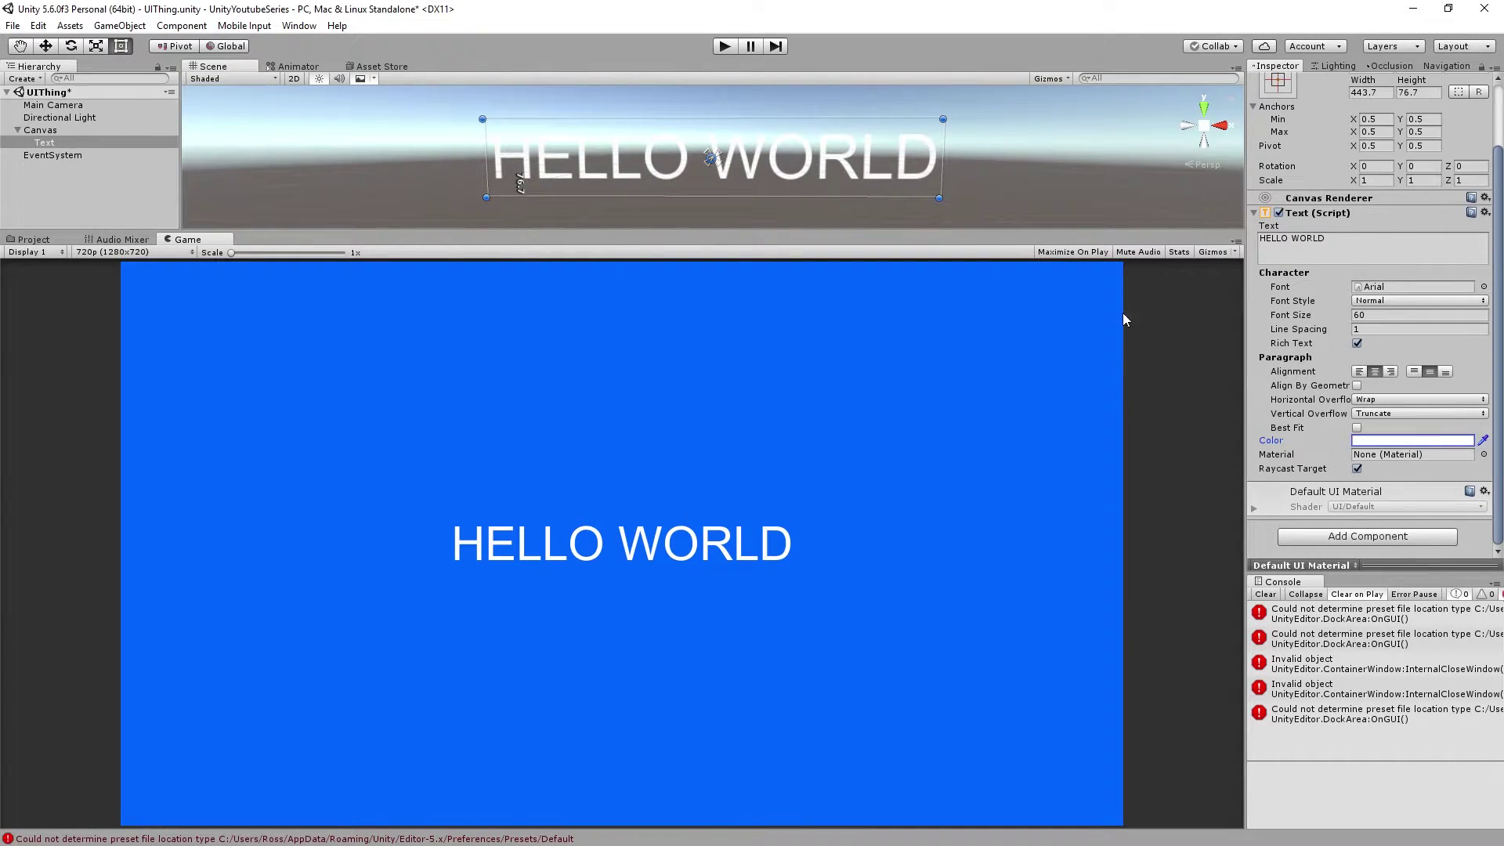
left_click(1363, 308)
left_click(1375, 333)
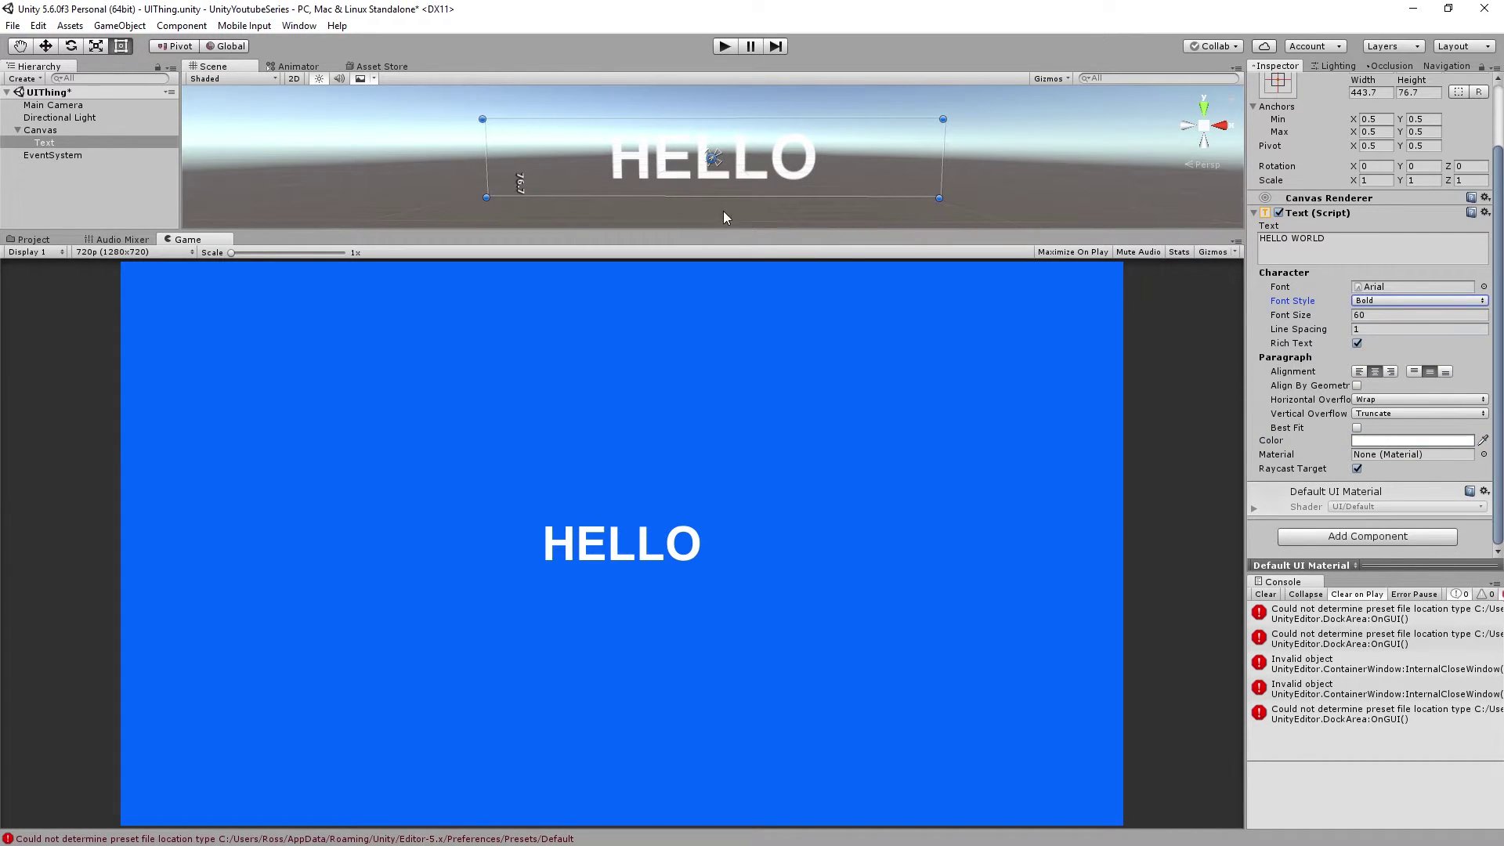
left_click_drag(941, 173, 957, 172)
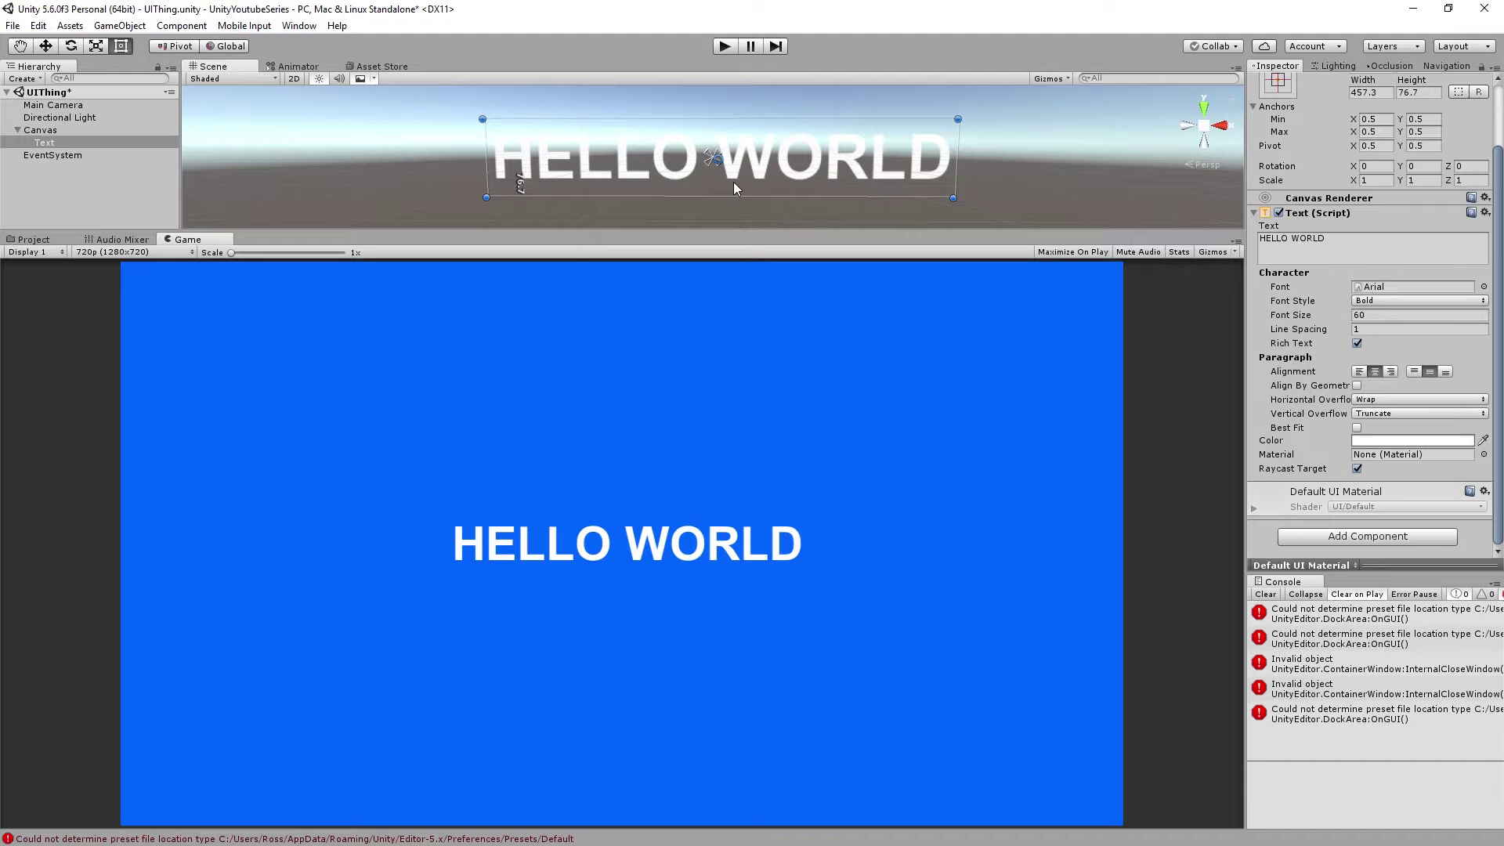
left_click_drag(732, 173, 725, 173)
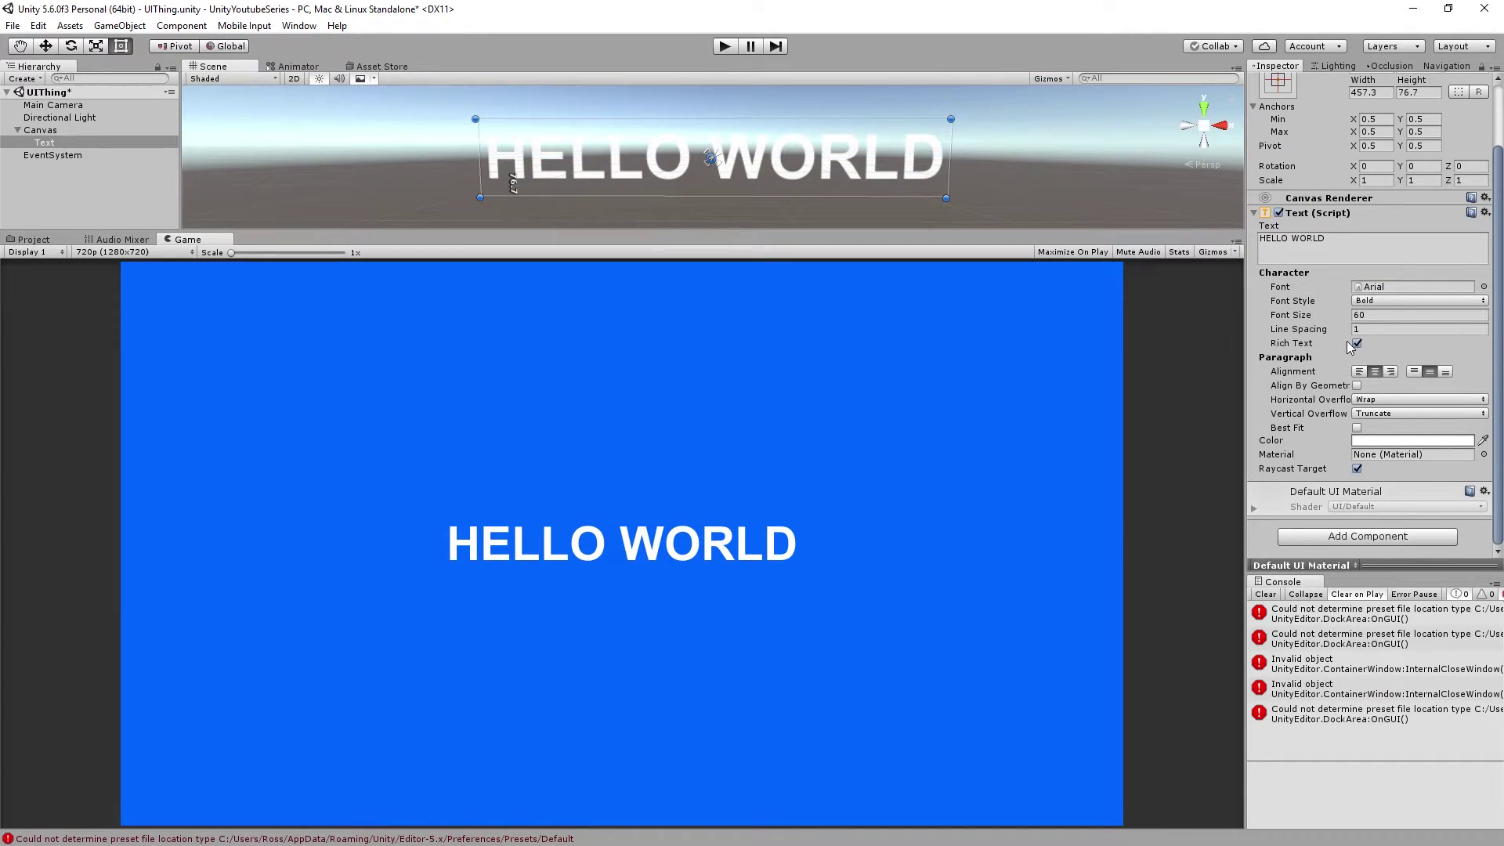
Step: Preview the Open Sans and Unipix fonts, pick OpenSansBold, and enlarge the box to 594.5 × 99.7
left_click(1483, 286)
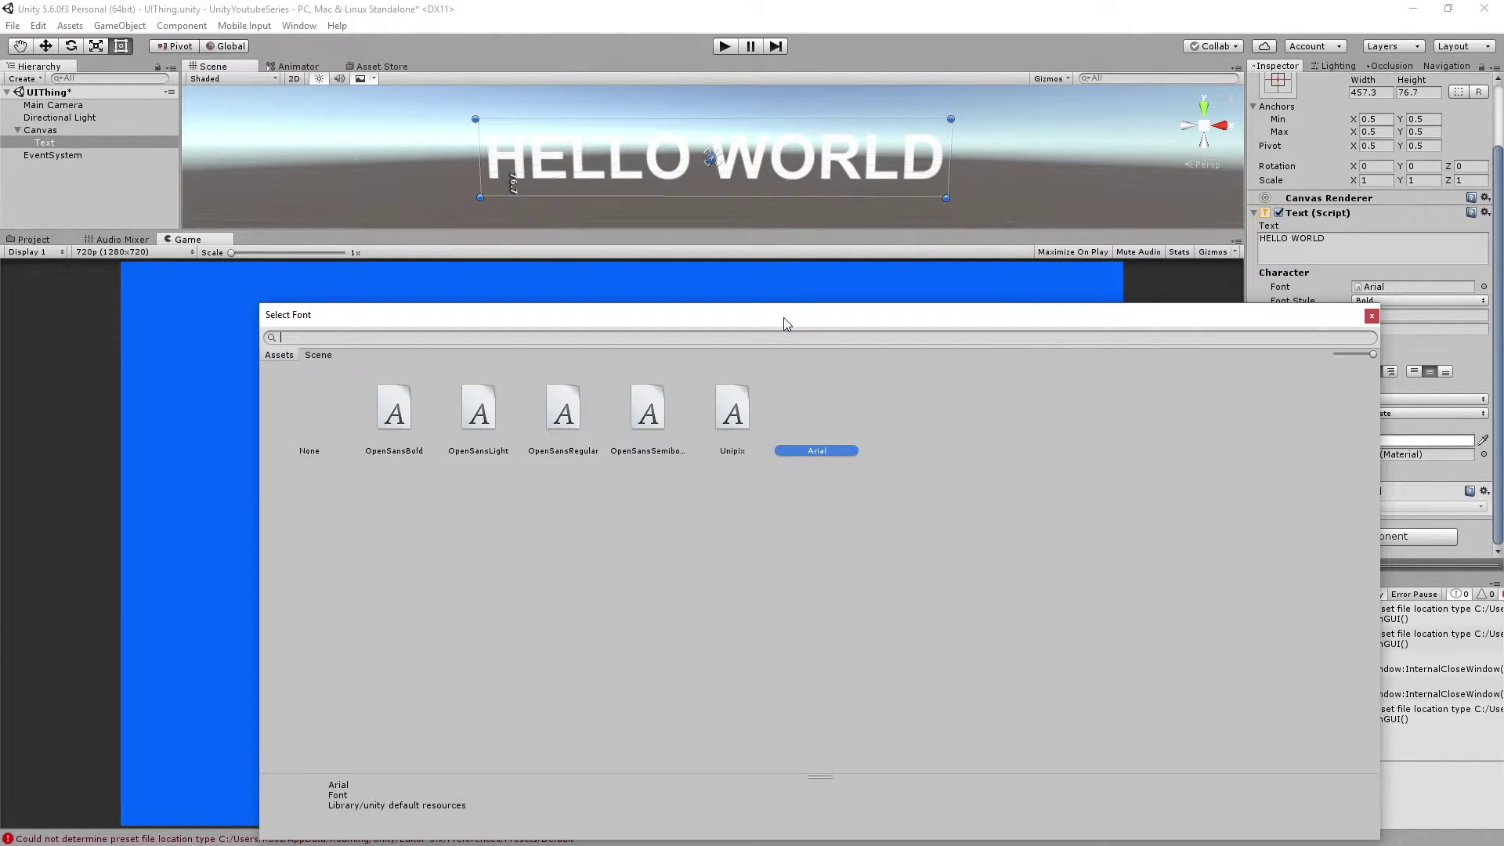
left_click_drag(783, 317, 865, 622)
left_click(477, 721)
left_click(540, 704)
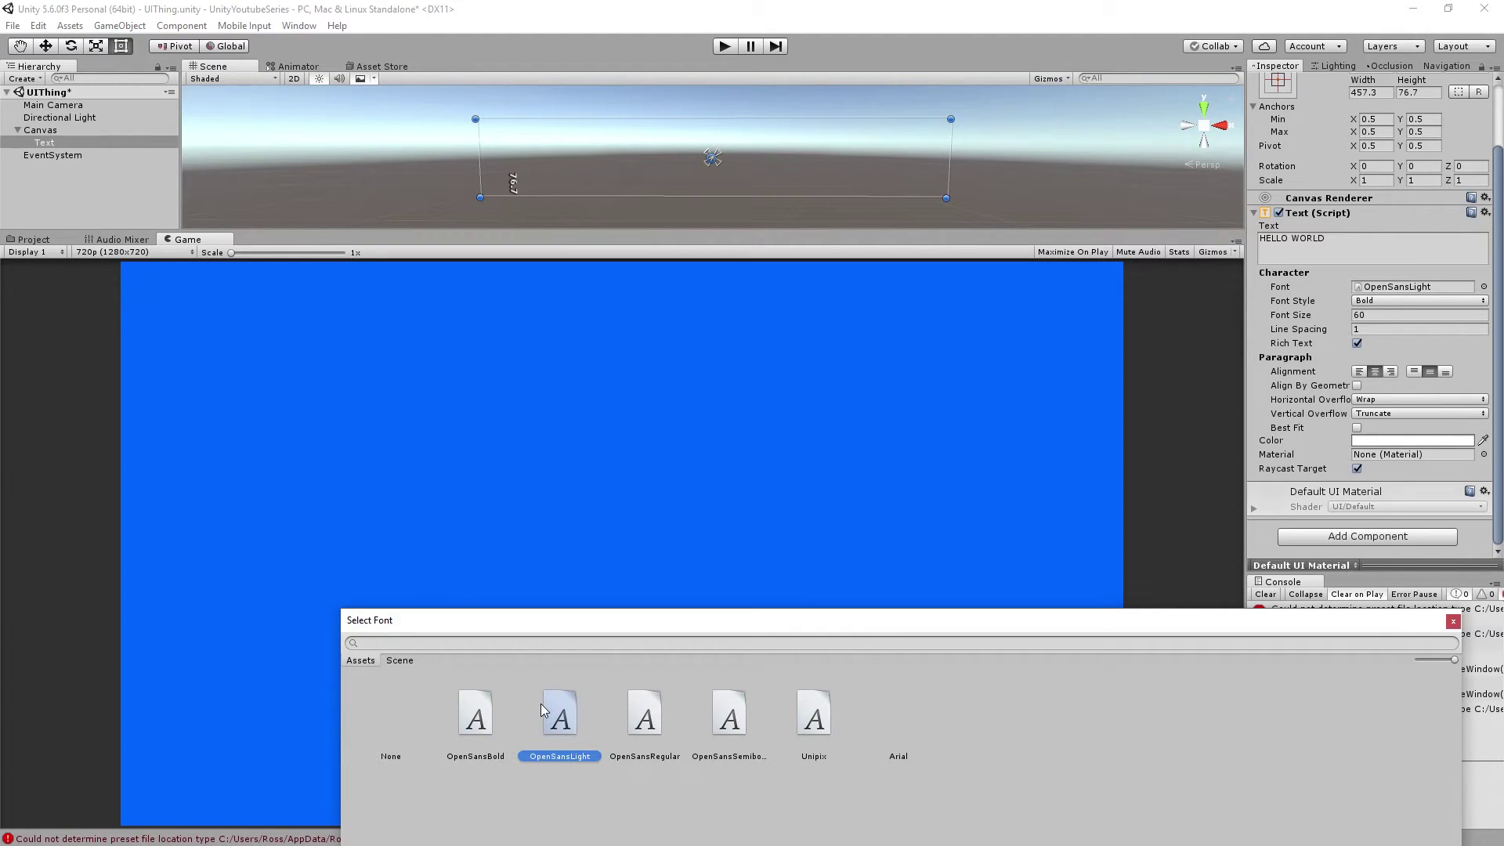
left_click(652, 709)
left_click(728, 713)
left_click(804, 715)
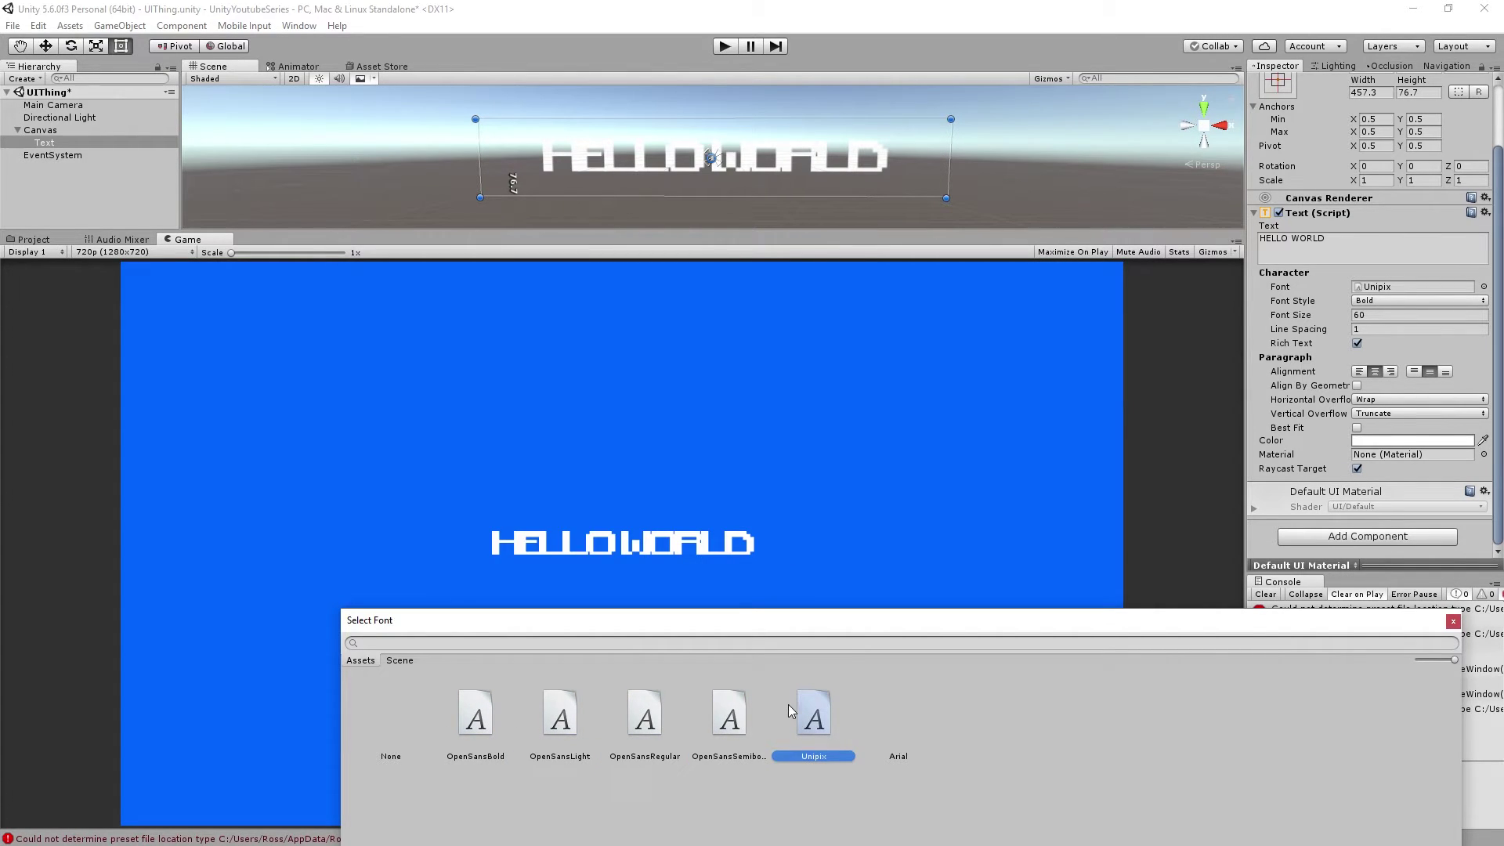
left_click(501, 729)
left_click(476, 118)
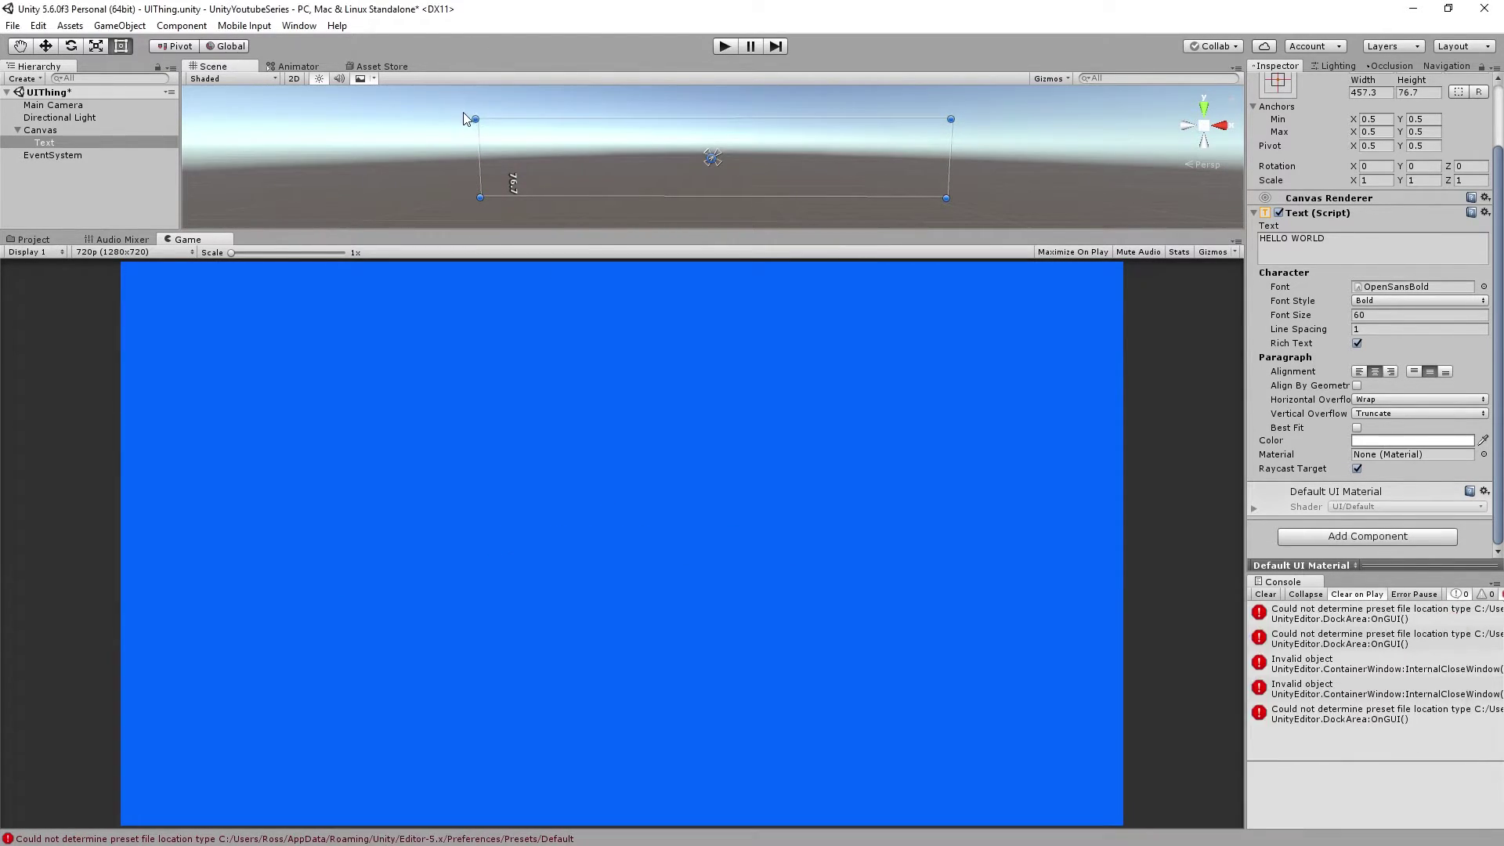
left_click_drag(470, 113, 337, 88)
left_click_drag(557, 130, 626, 145)
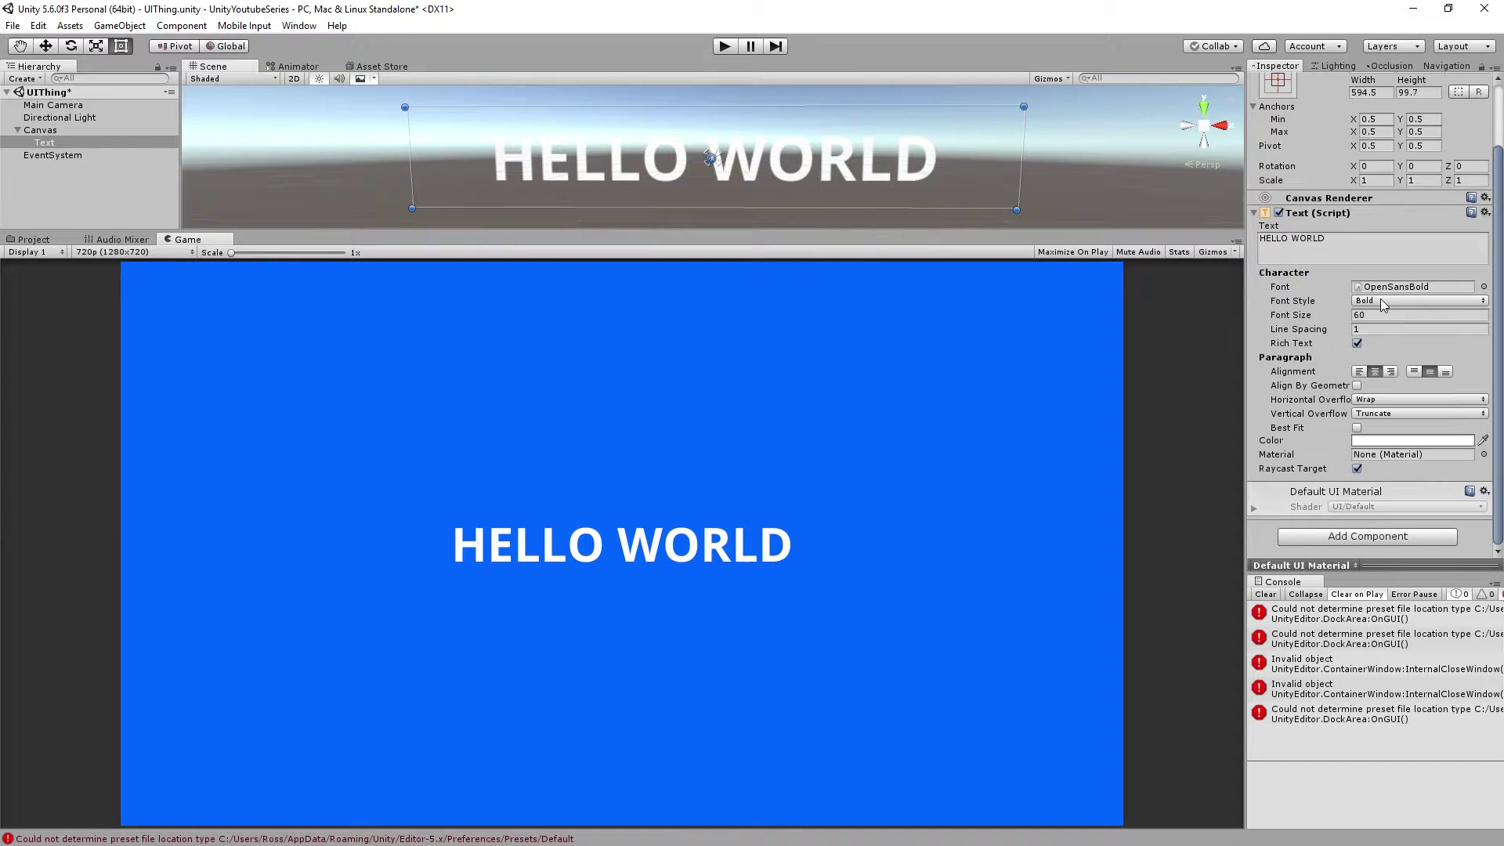
Step: Confirm OpenSansBold as the font and keep the Bold font style
left_click(1484, 287)
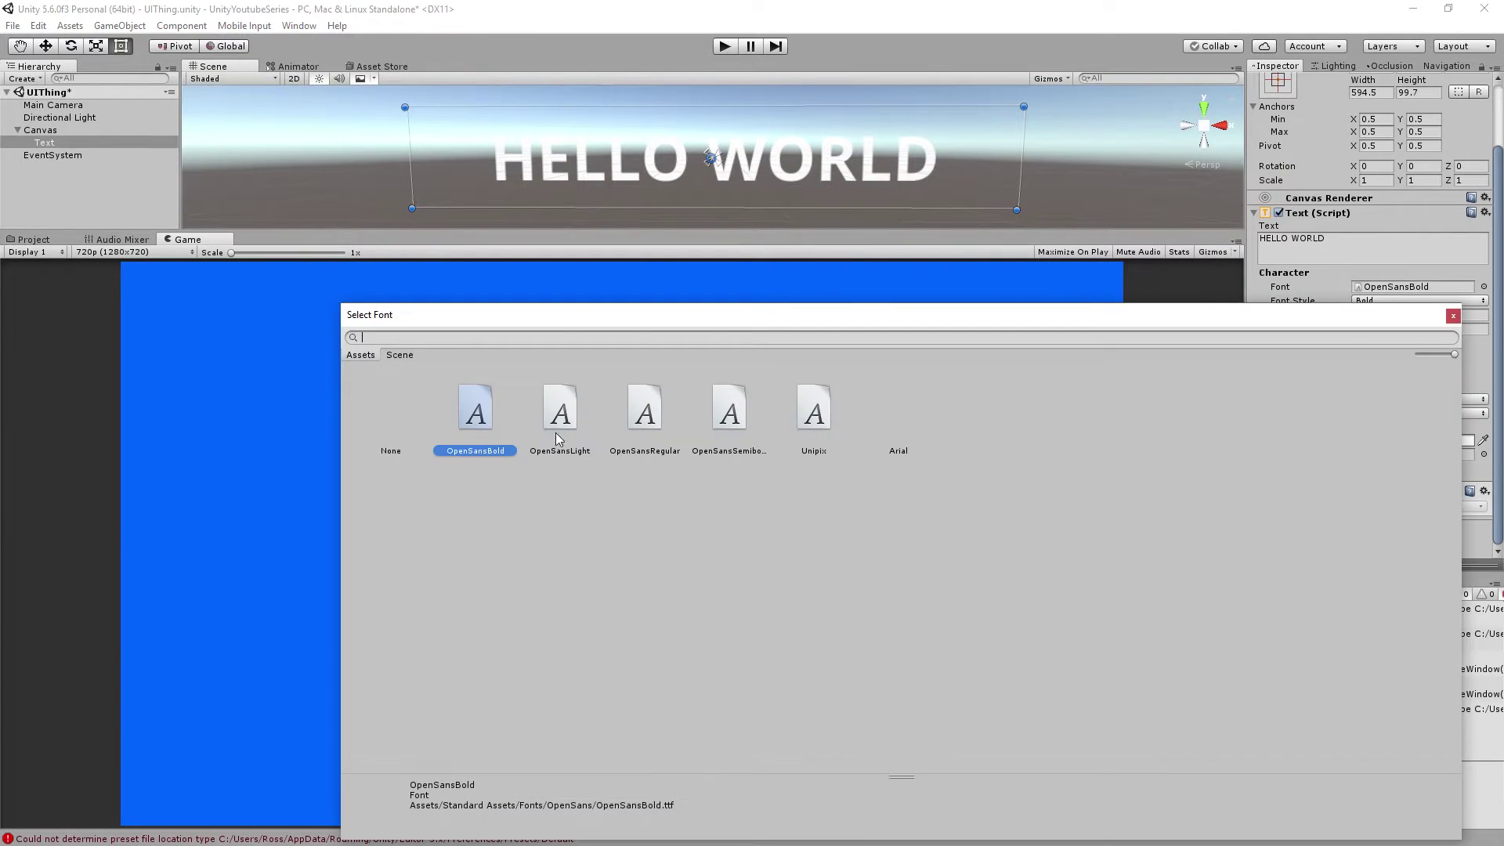
double_click(473, 424)
left_click(1364, 301)
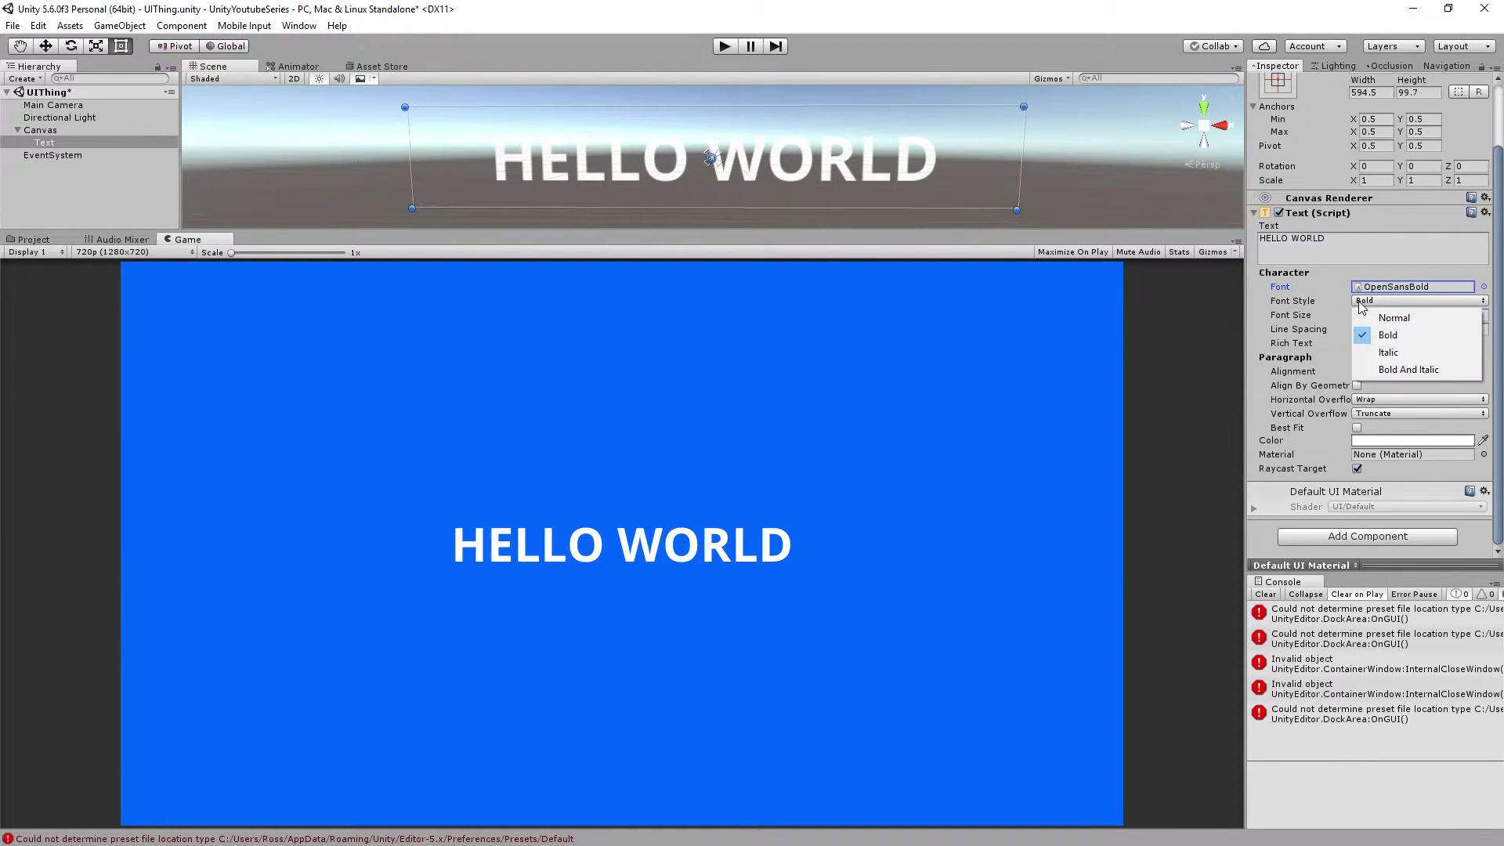
left_click(1387, 334)
left_click(1410, 301)
left_click(1388, 335)
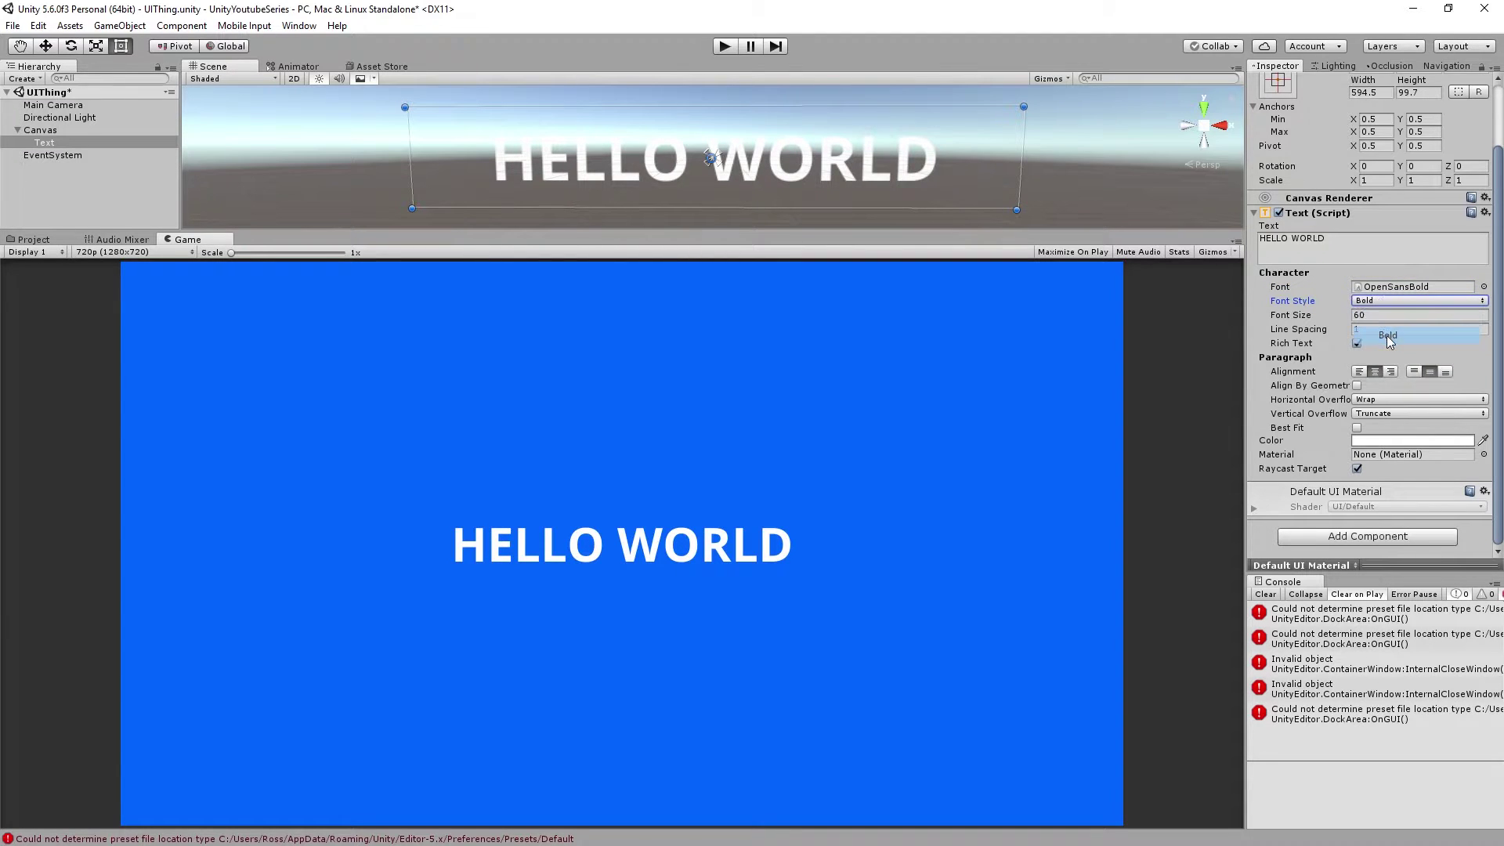
scroll(894, 180, "down", 1)
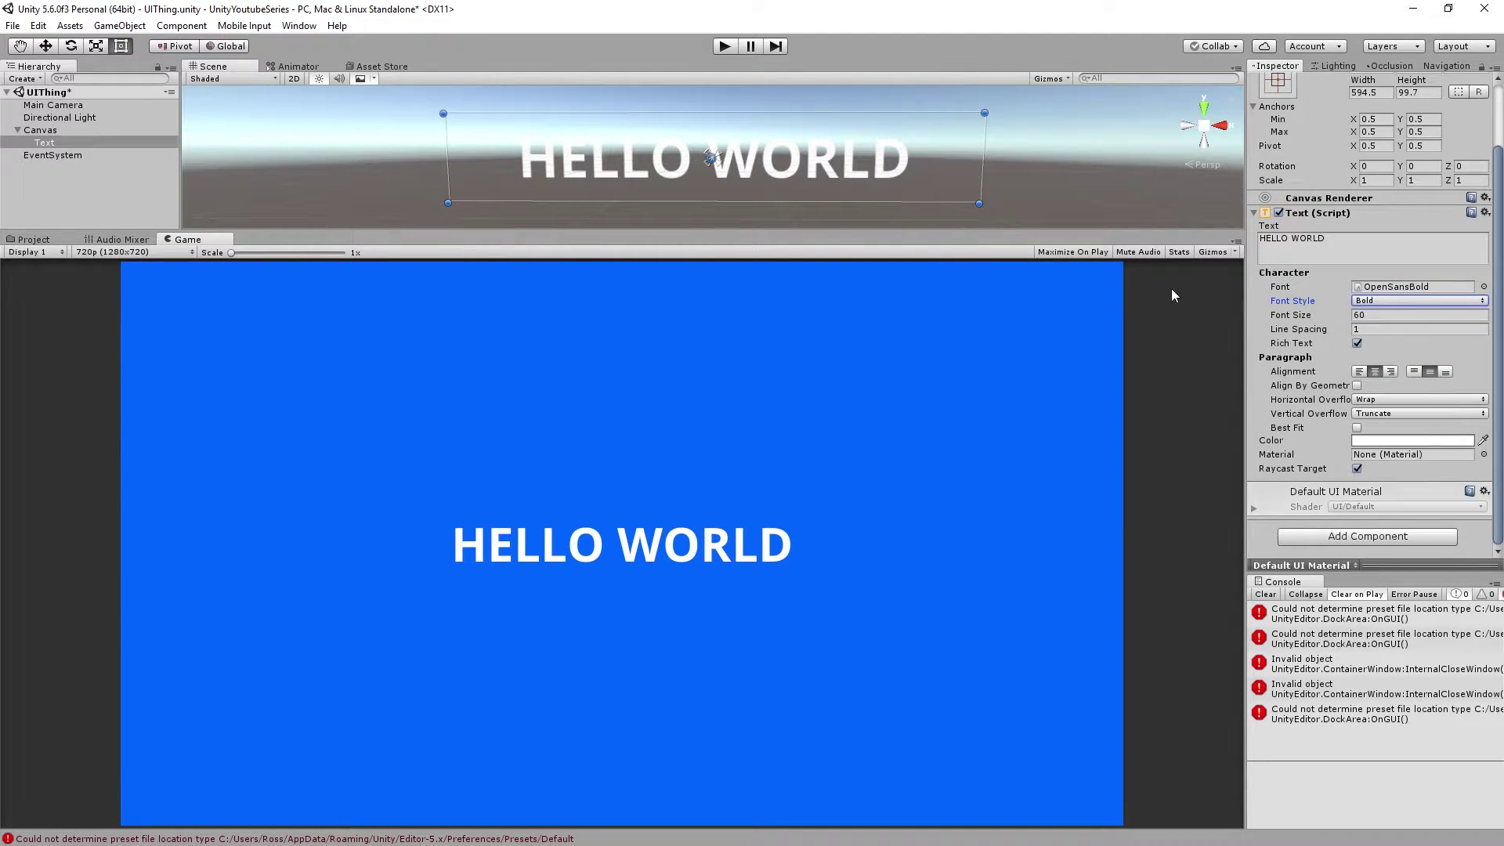
Step: Add an opaque black (000000FF) Outline effect to HELLO WORLD at distance 1, -1
left_click(1329, 536)
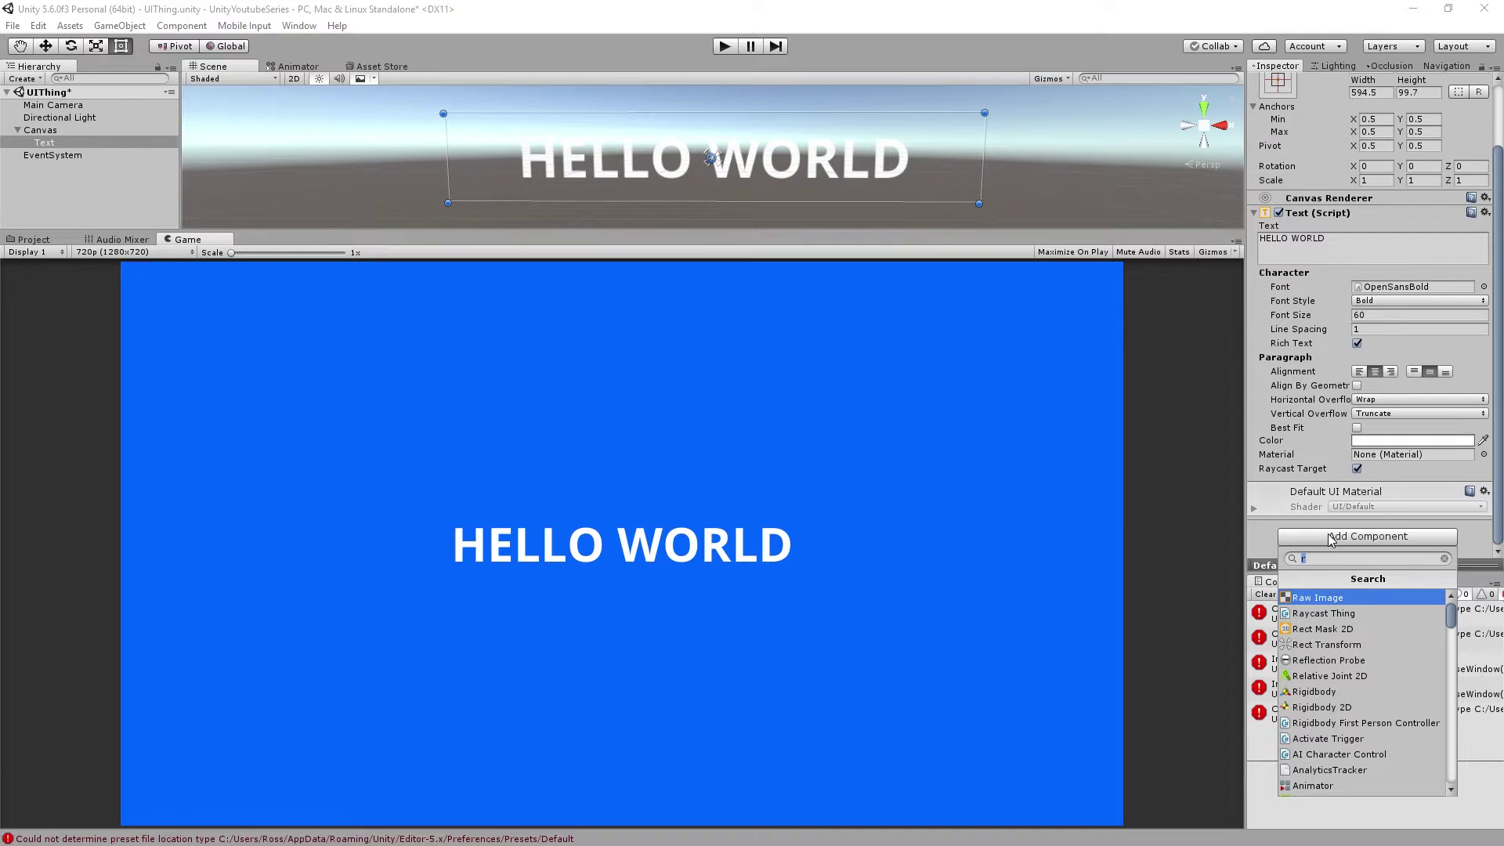
type("out")
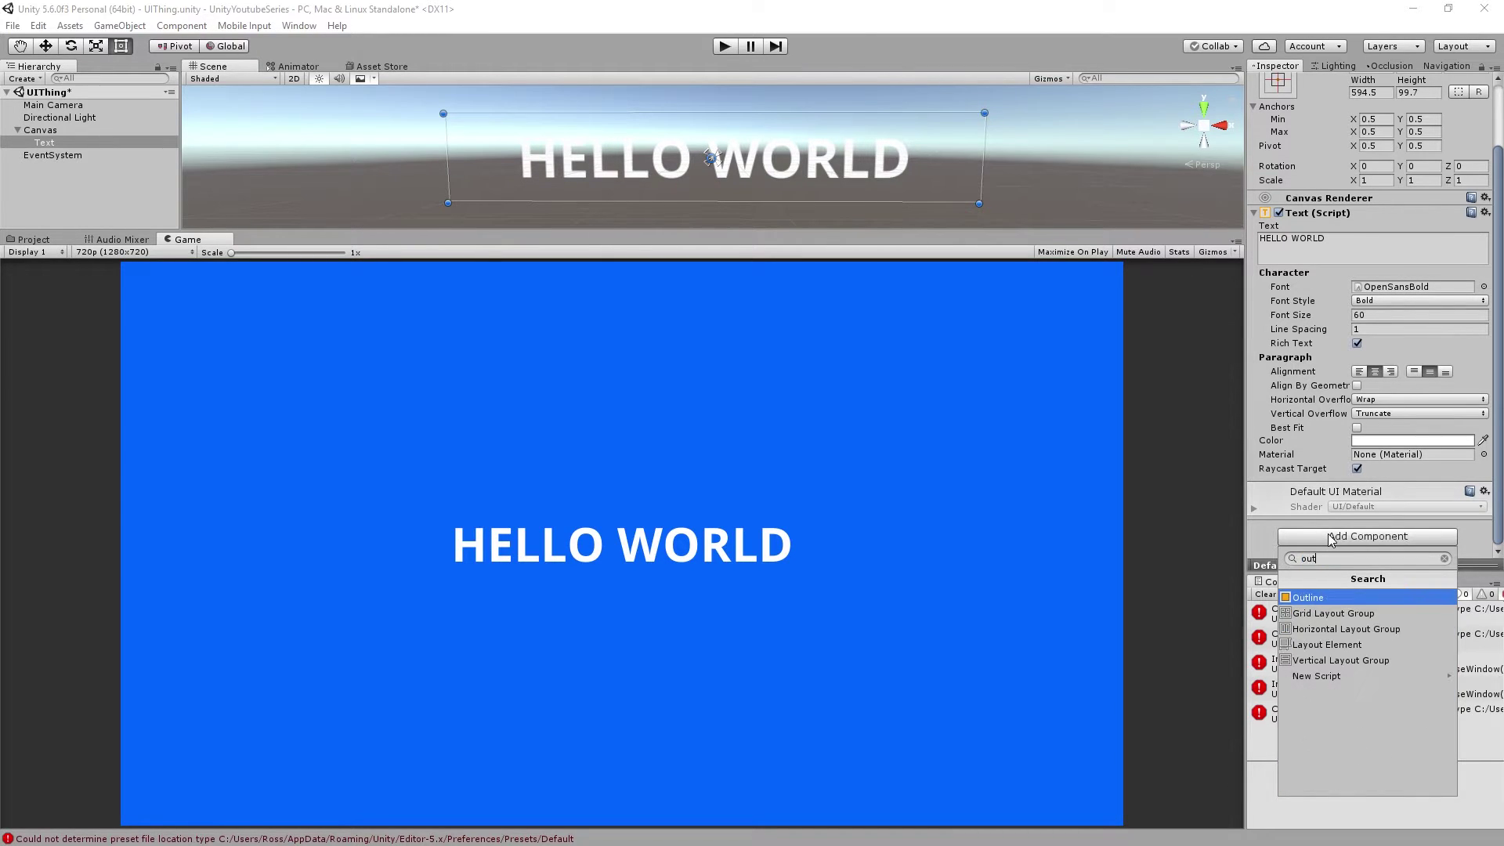
key("Return")
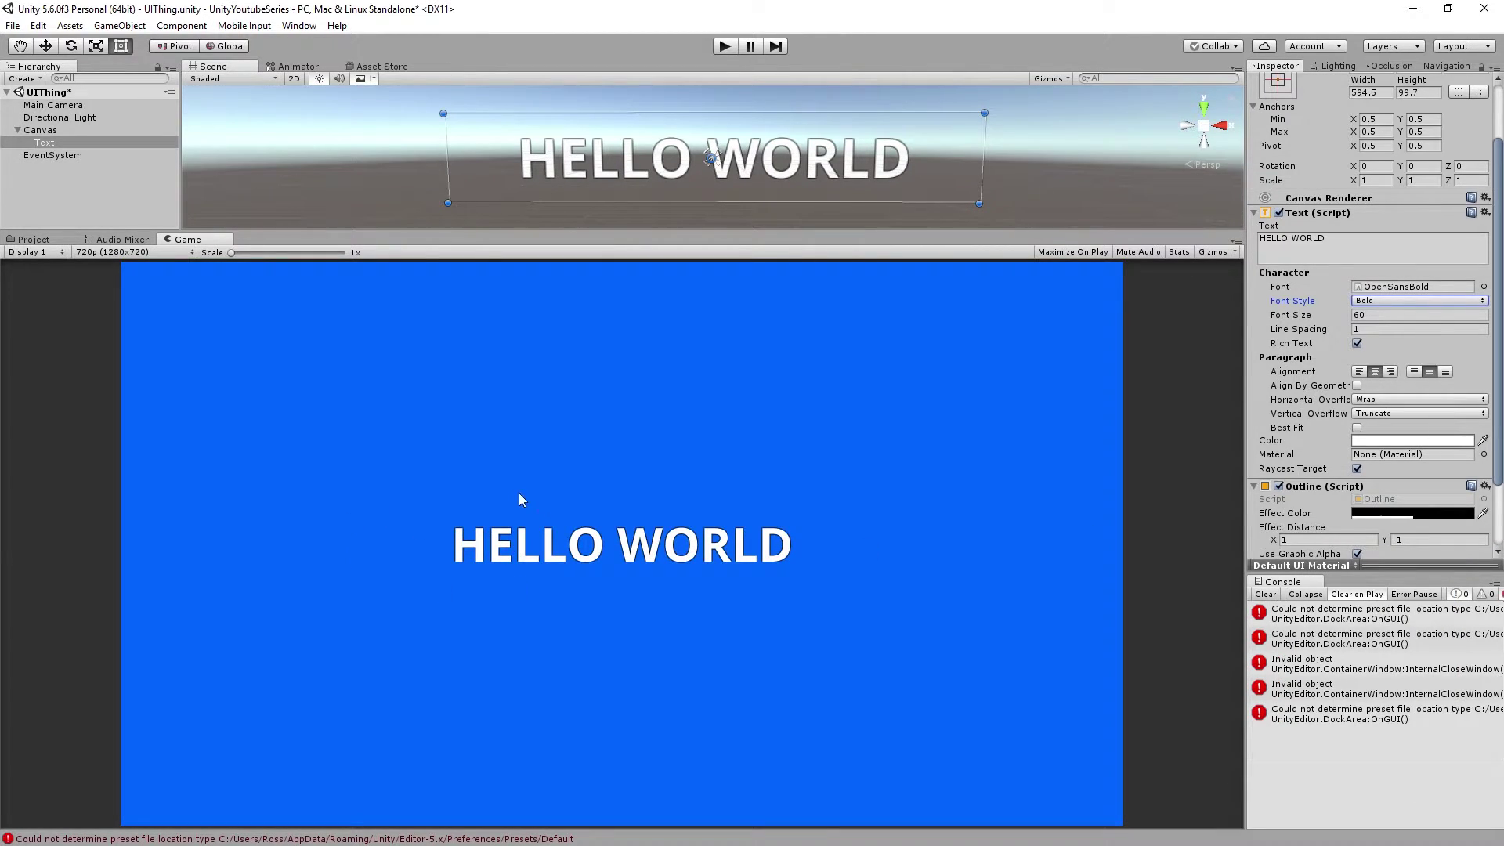
left_click(1413, 513)
left_click_drag(995, 575, 1068, 580)
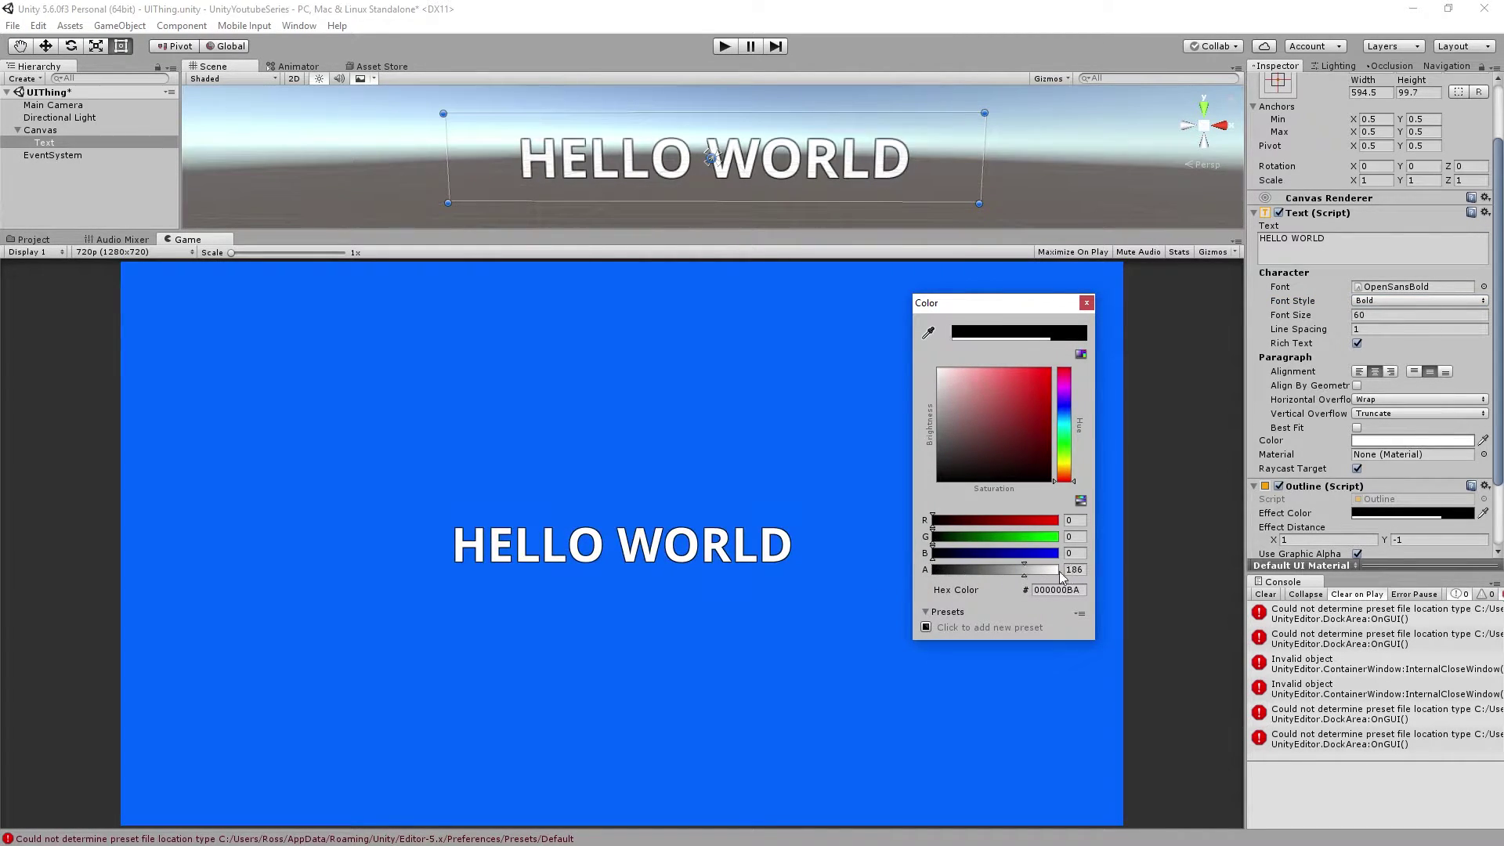
left_click(1085, 303)
scroll(732, 177, "up", 10)
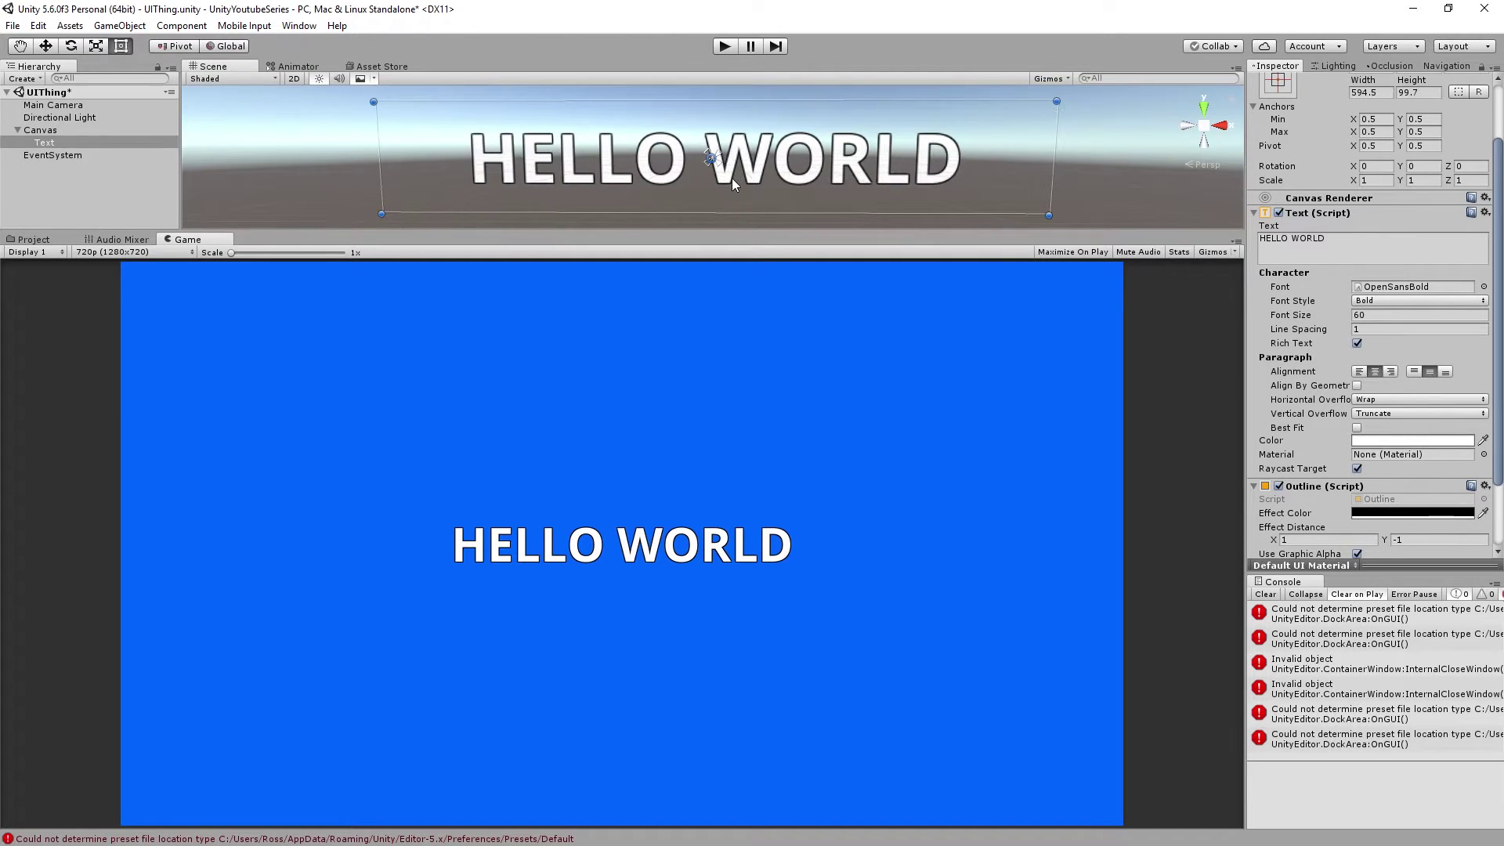
left_click_drag(701, 191, 702, 199, "alt")
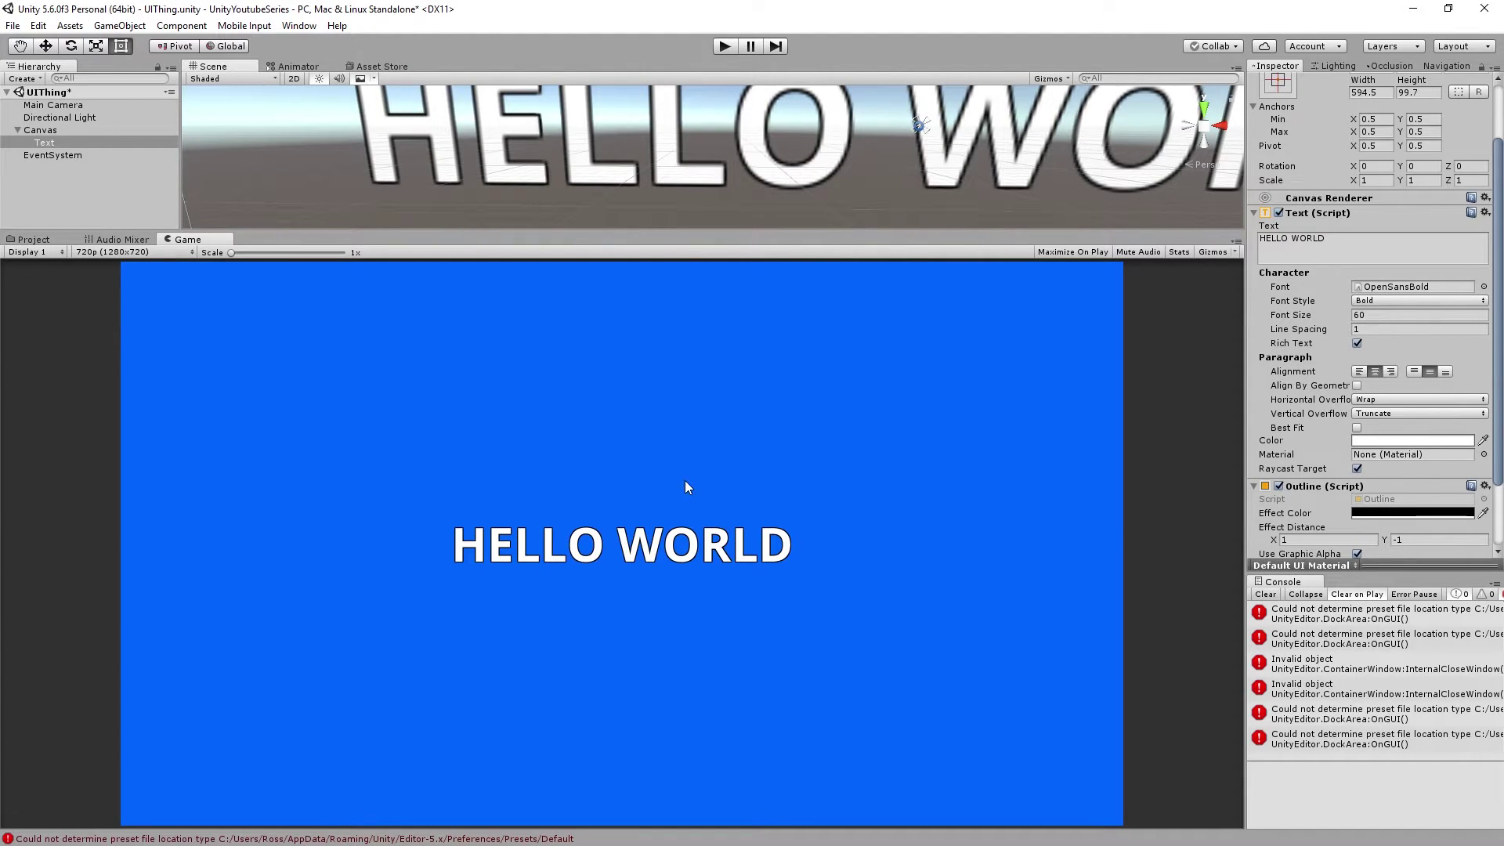
Step: Anchor HELLO WORLD near the top, with anchor min 0.3236, 0.7778 and max 0.677, 0.8585
scroll(810, 160, "down", 8)
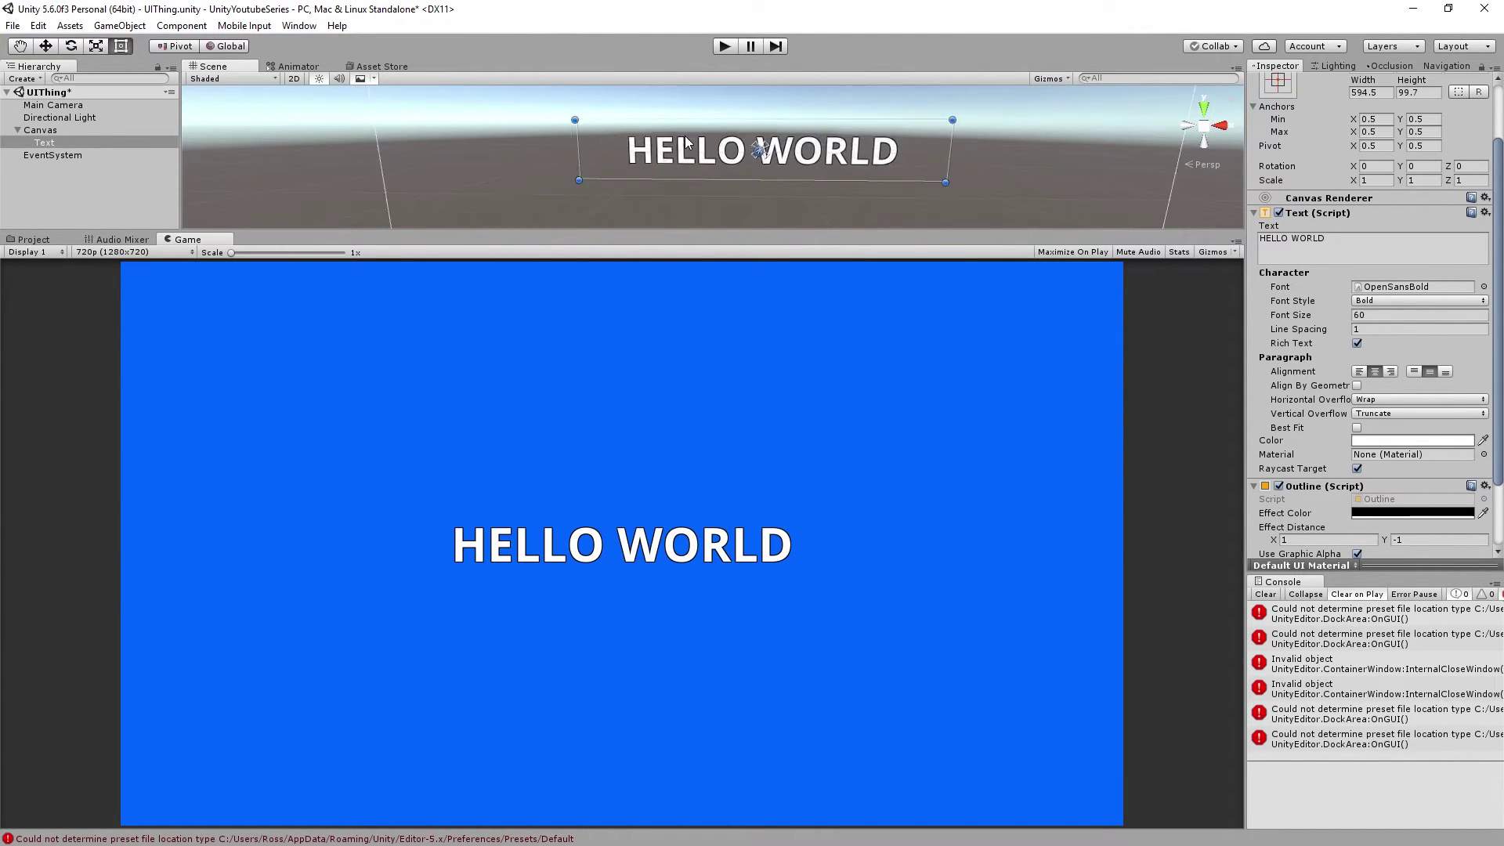
scroll(717, 129, "down", 3)
left_click_drag(730, 121, 695, 146, "alt")
left_click_drag(714, 198, 652, 130)
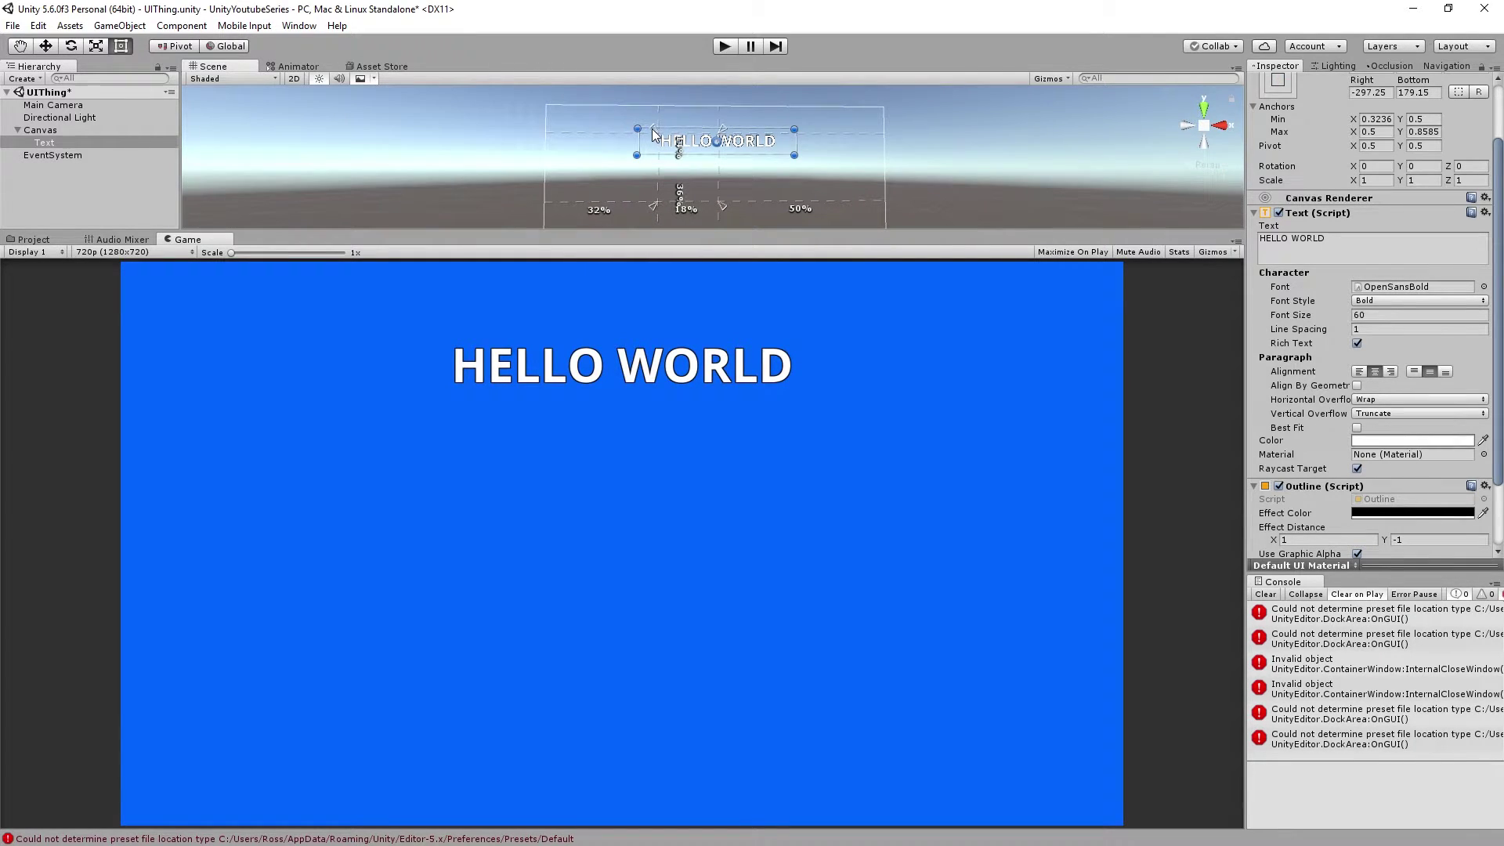
left_click_drag(722, 203, 782, 149)
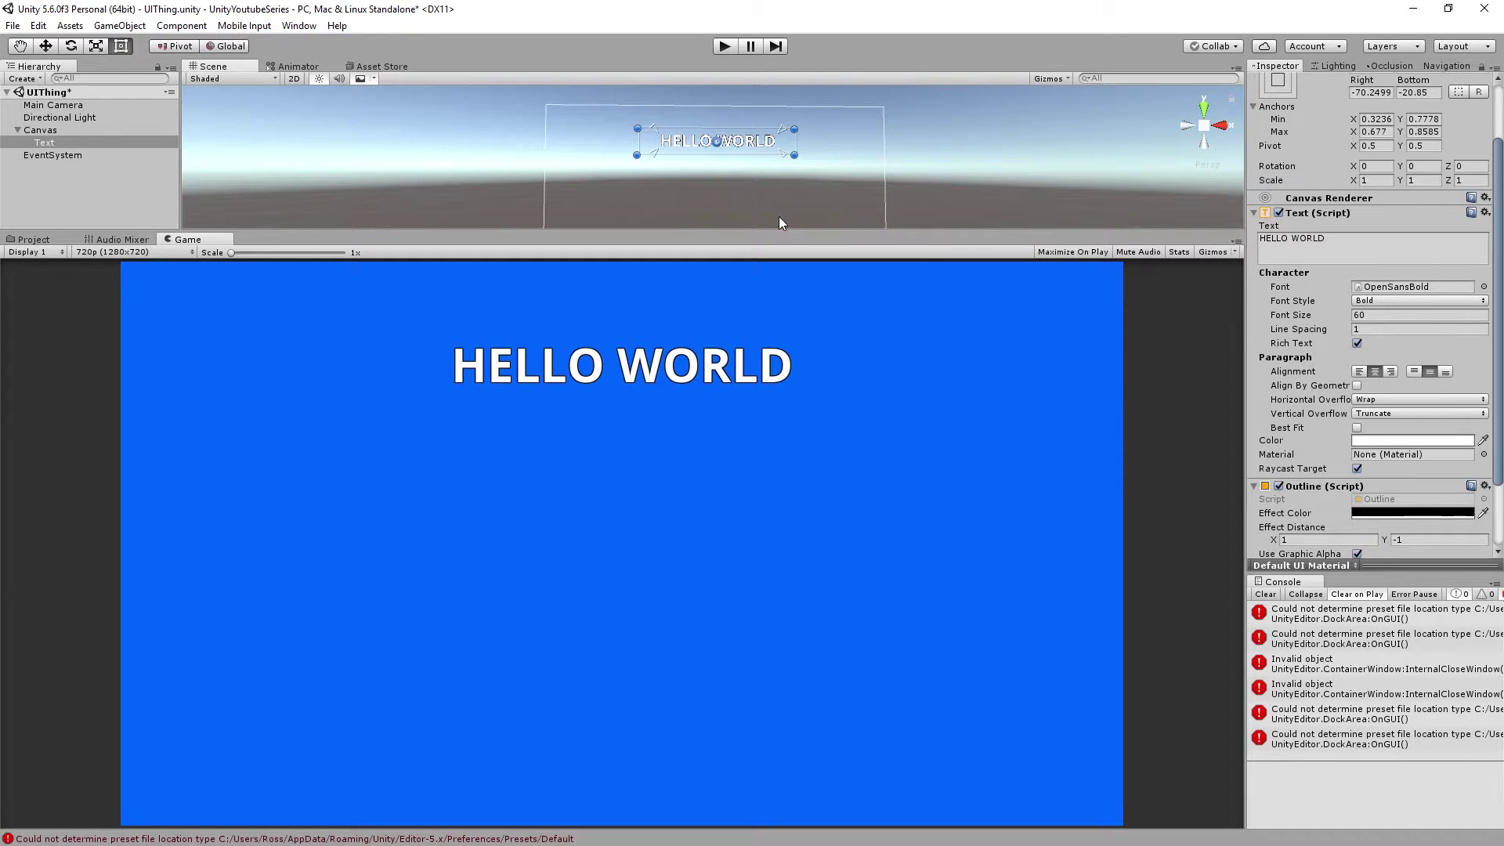
left_click_drag(772, 230, 851, 139)
Step: Preview the game at Standalone 1024x768, 1440x1280 and 1920x720
left_click(102, 252)
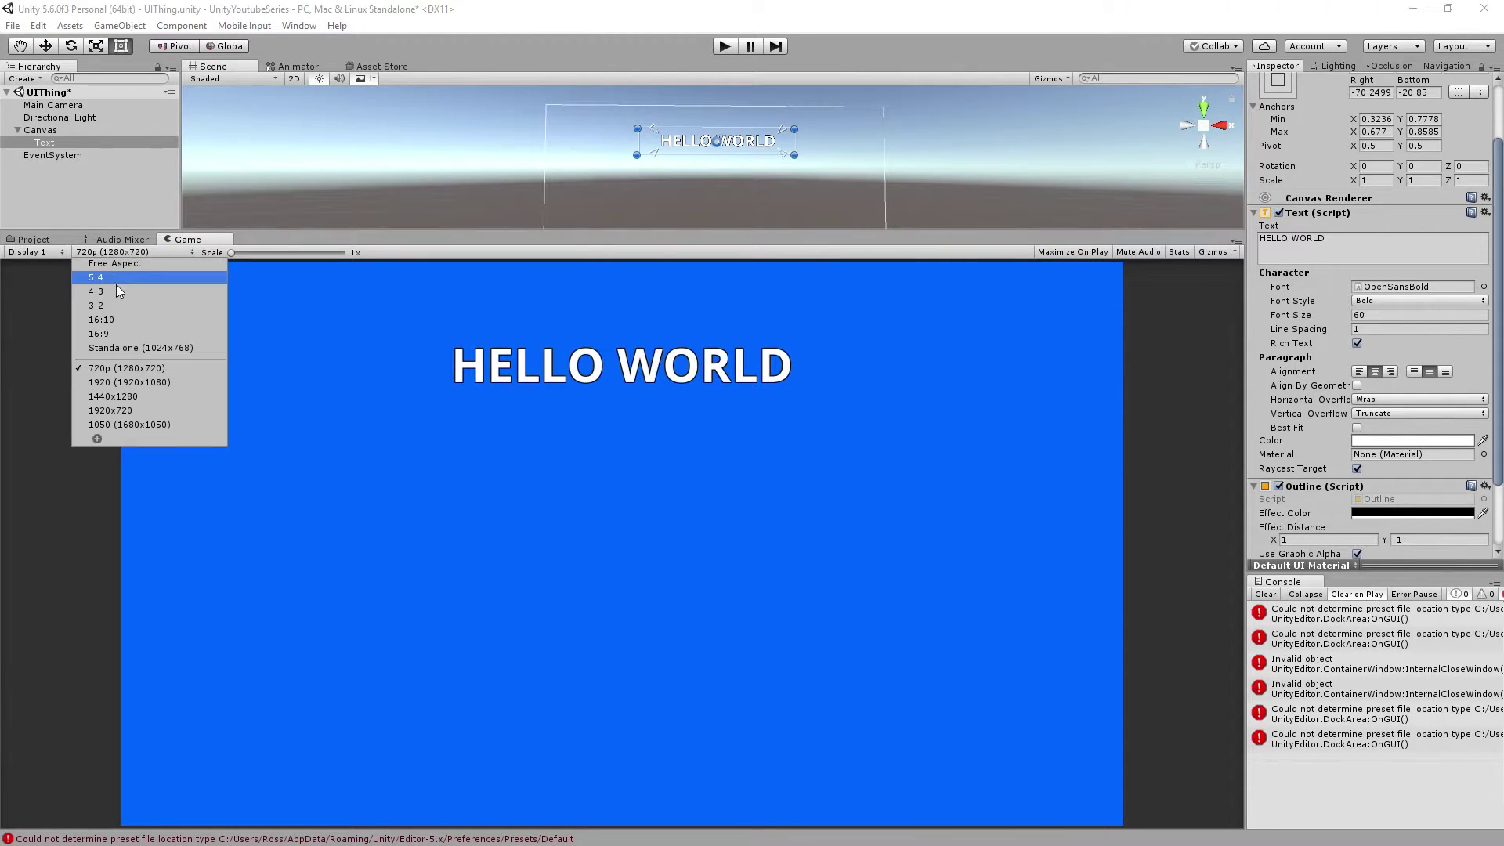
left_click(124, 354)
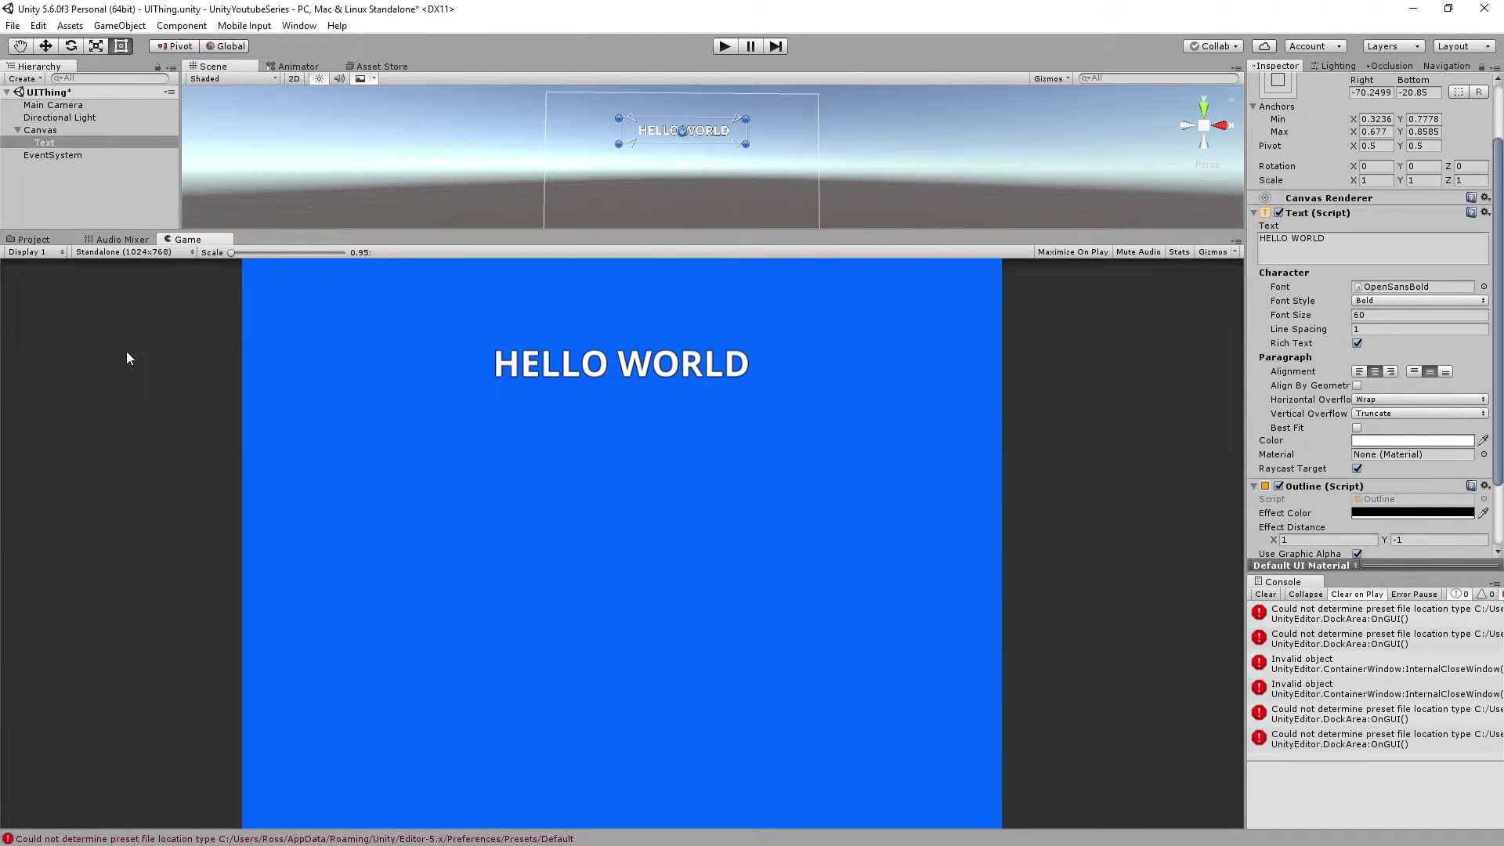
left_click(157, 252)
left_click(138, 398)
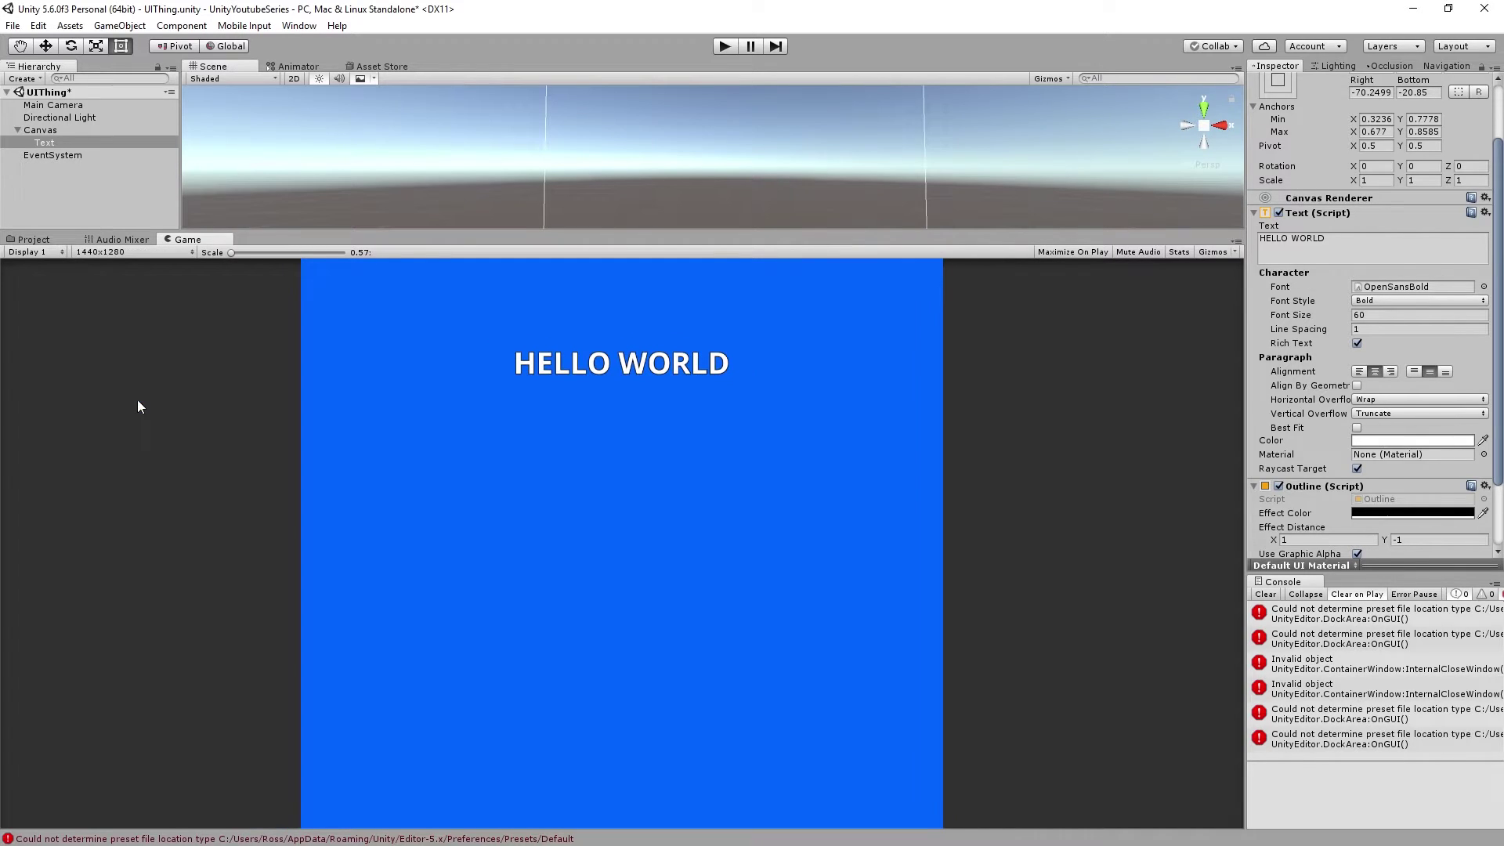
left_click(119, 252)
left_click(143, 412)
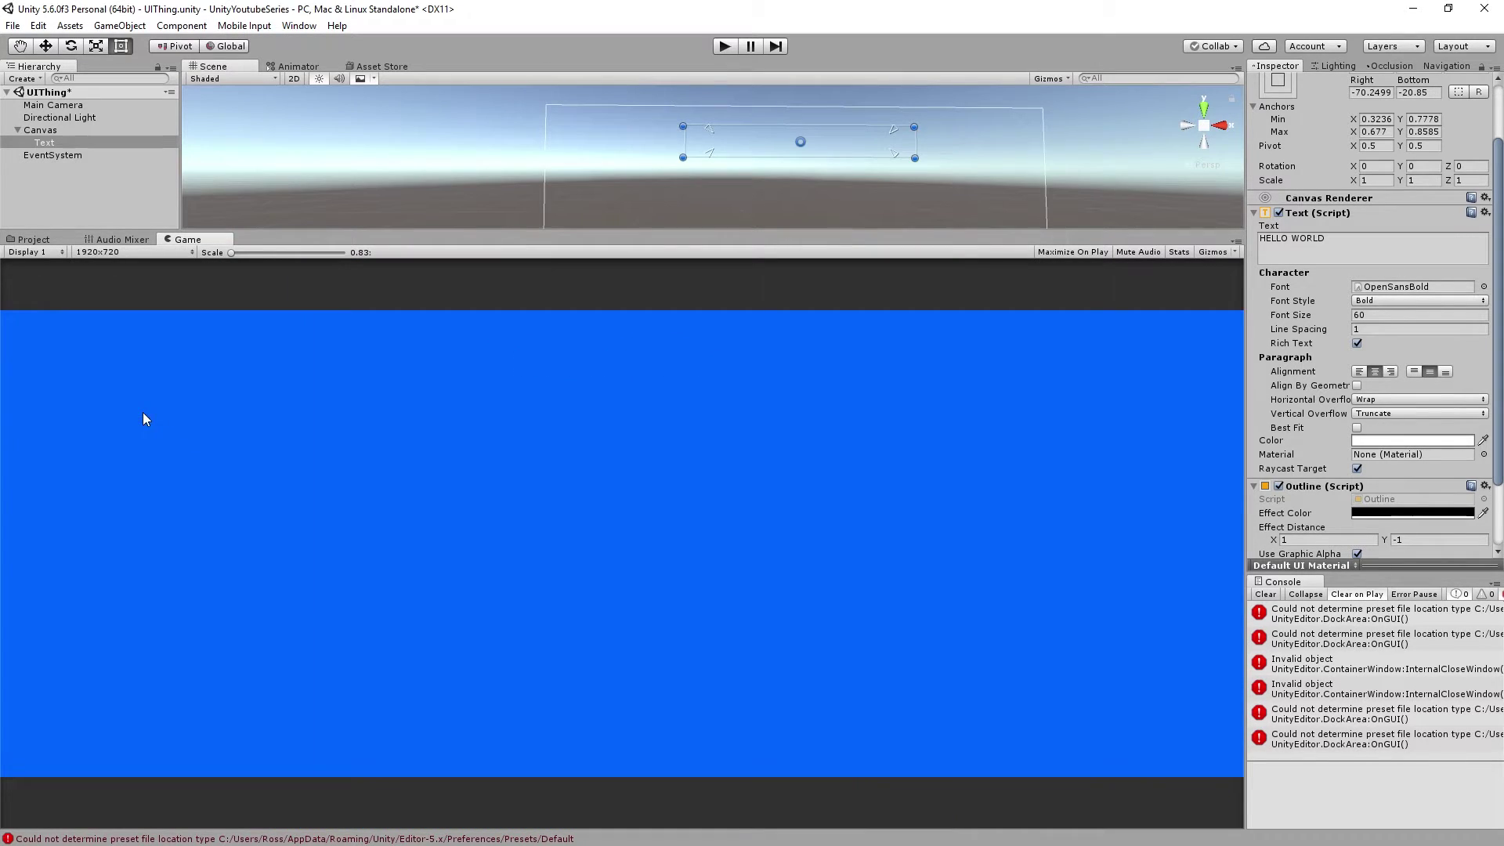
Step: Preview at 1680x1050, return the Game view to 720p, and make the Scene view slightly taller
left_click(121, 253)
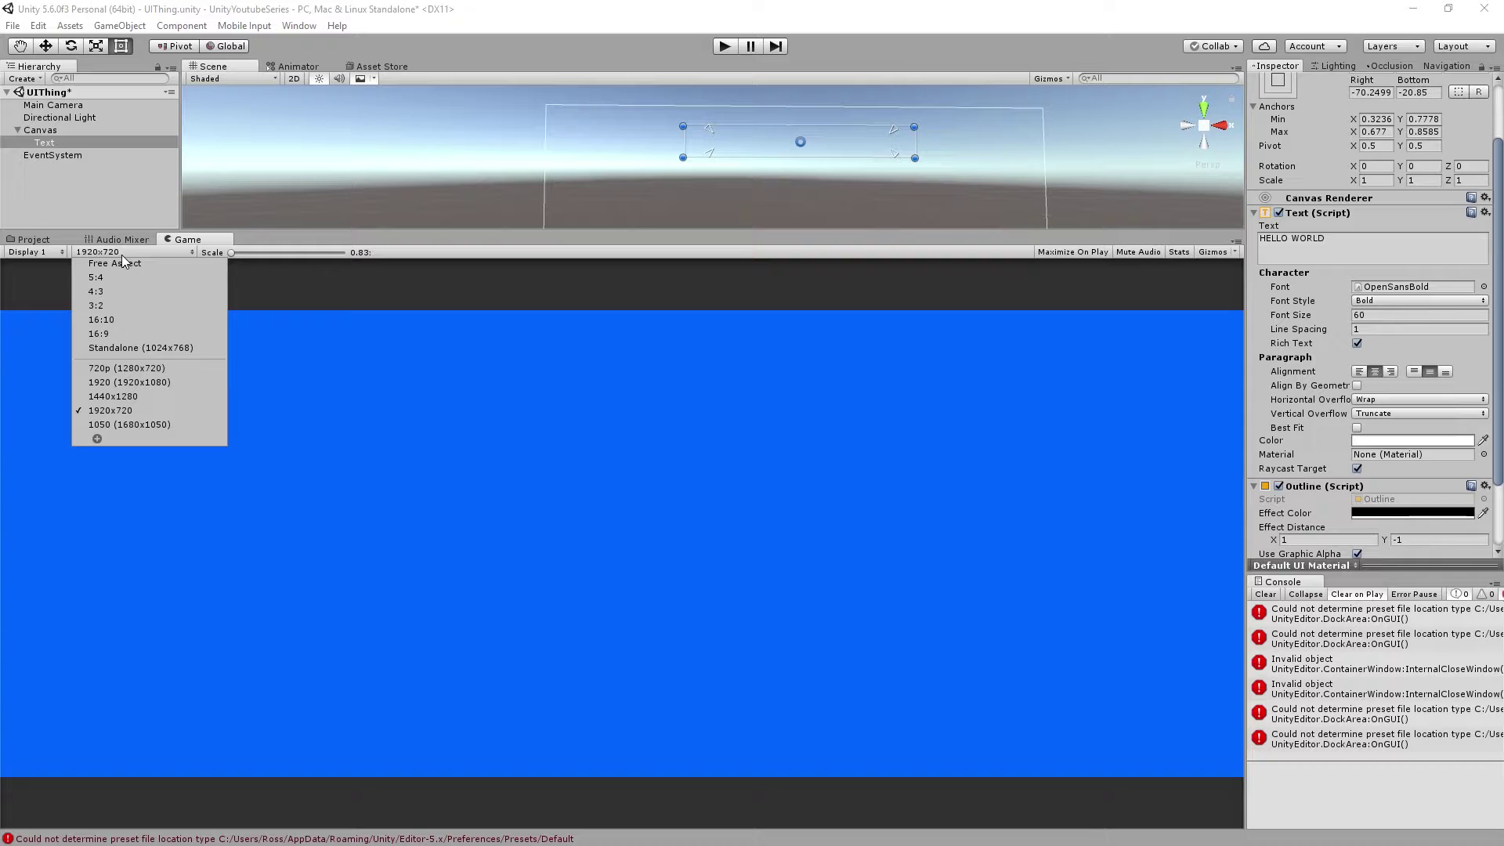
left_click(130, 424)
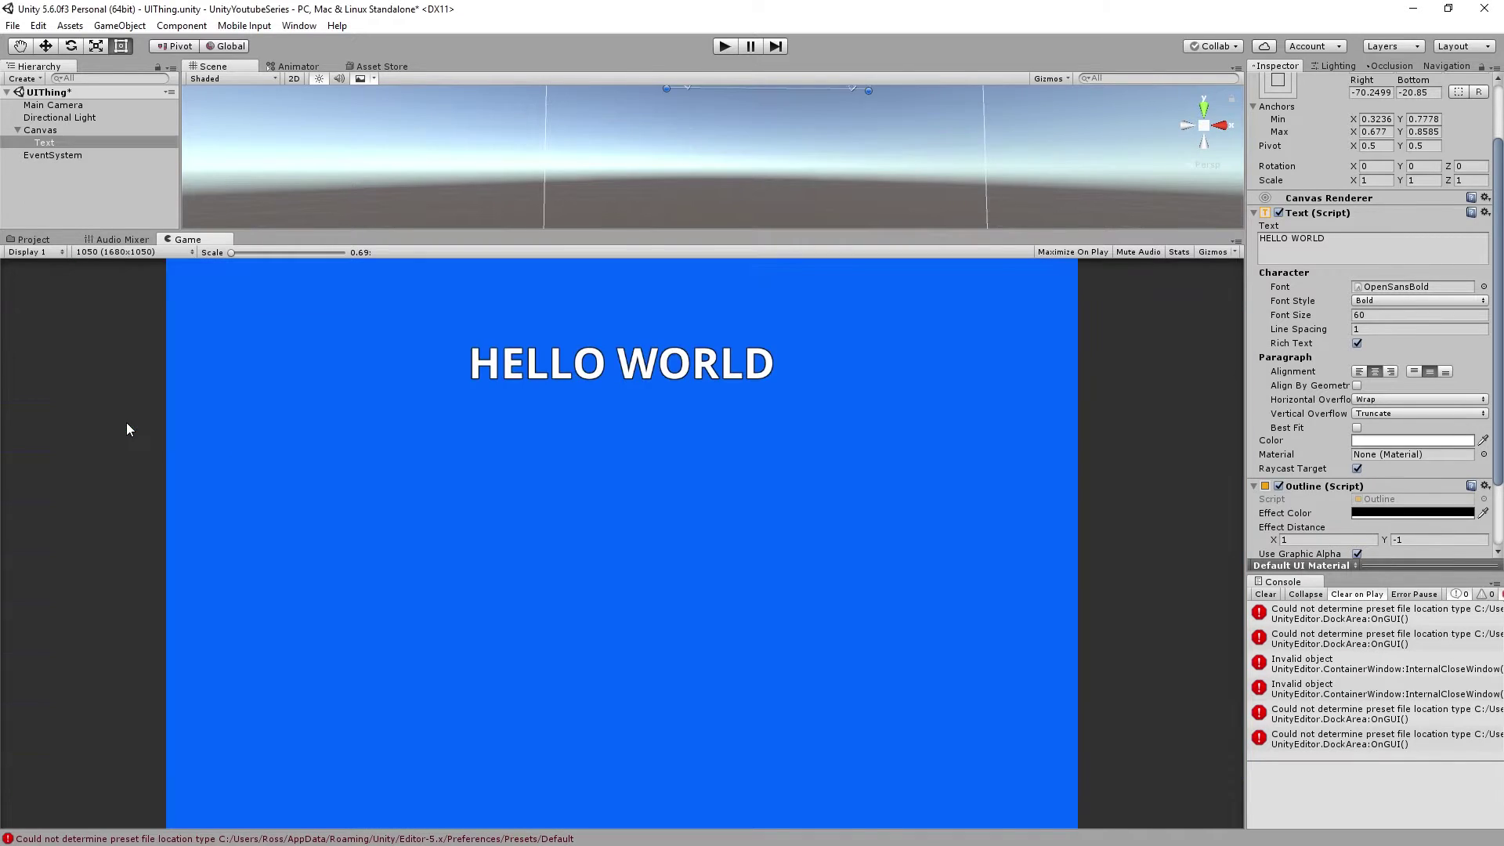
left_click(118, 252)
left_click(139, 370)
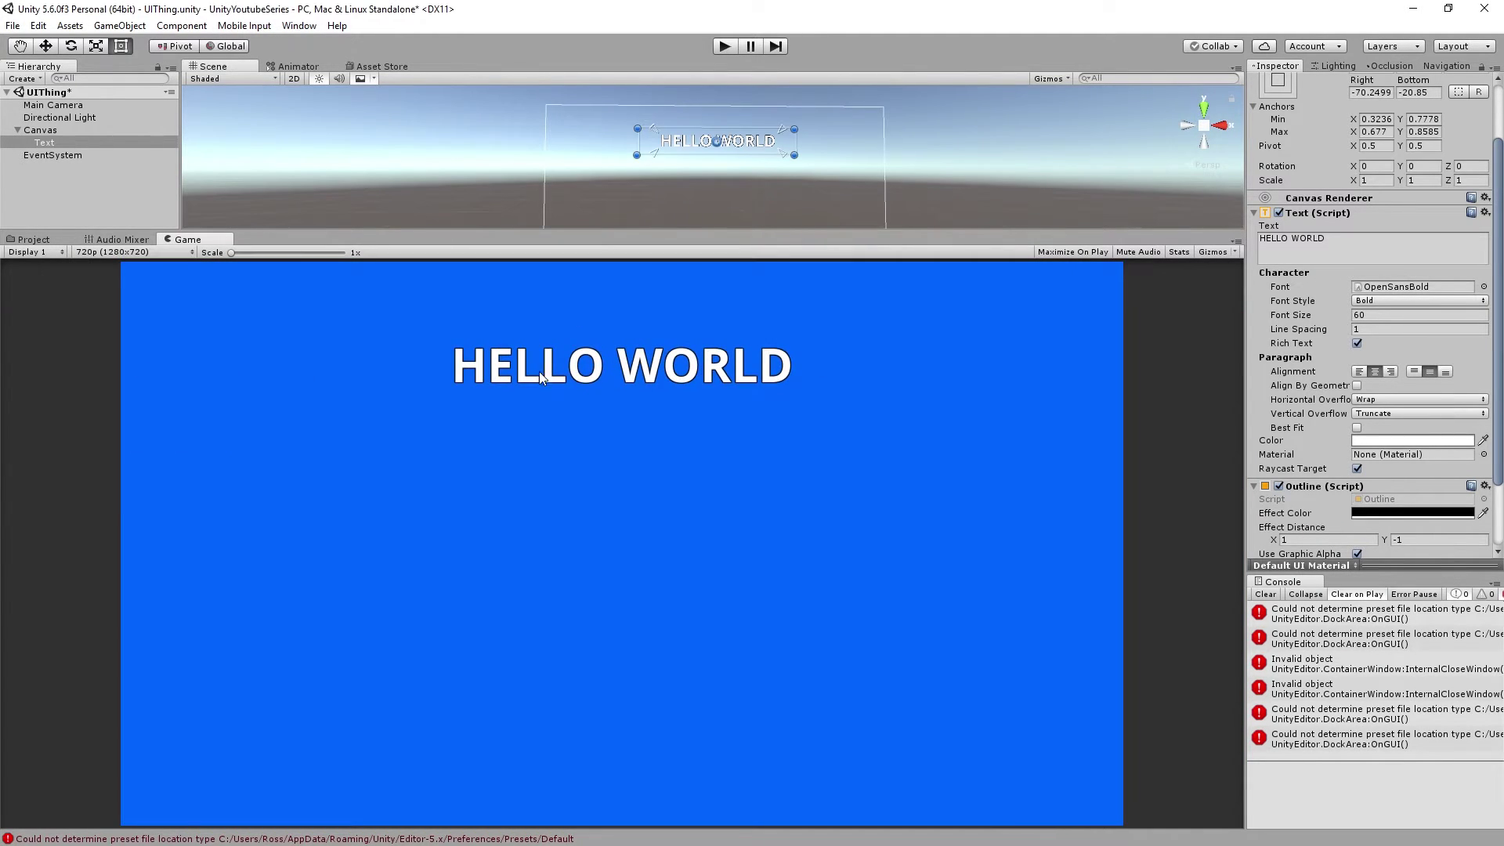
scroll(707, 182, "up", 2)
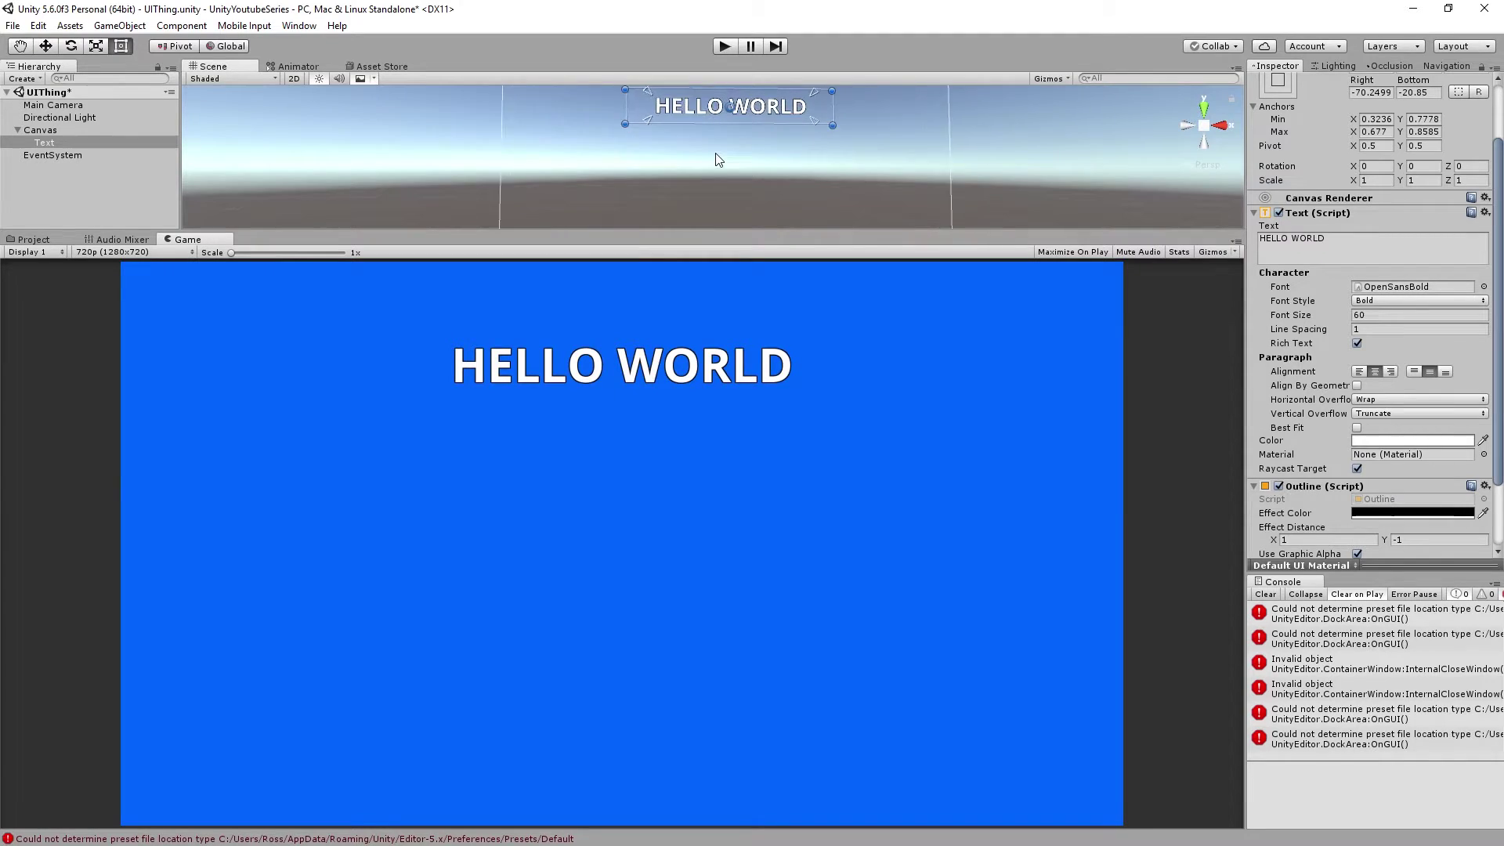
left_click_drag(692, 231, 693, 233)
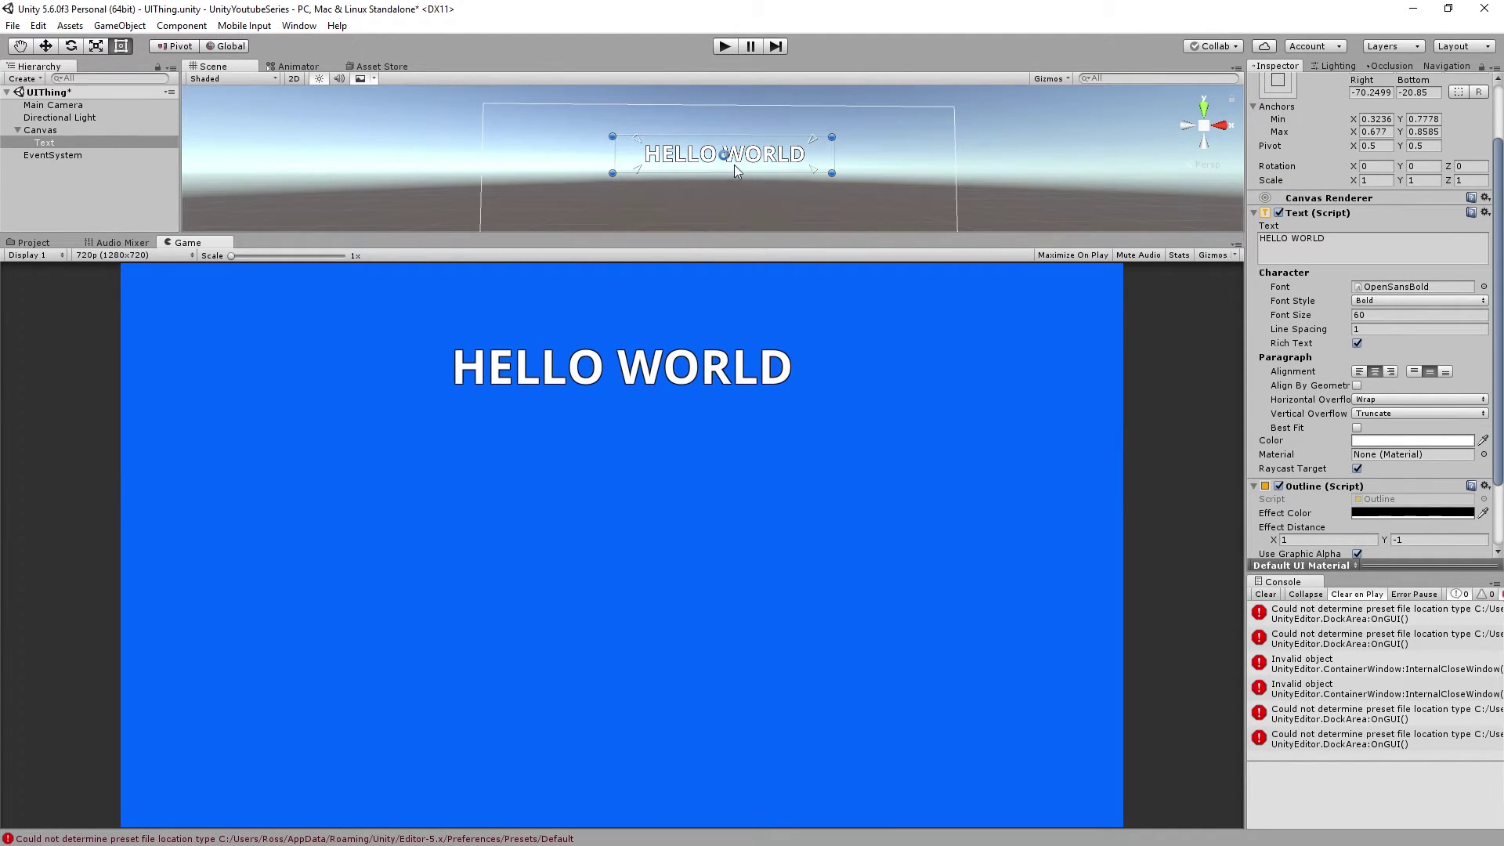
scroll(734, 164, "down", 2)
Step: Add a UI Button under the Canvas and resize it to 410×77 below HELLO WORLD
left_click(38, 131)
right_click(38, 131)
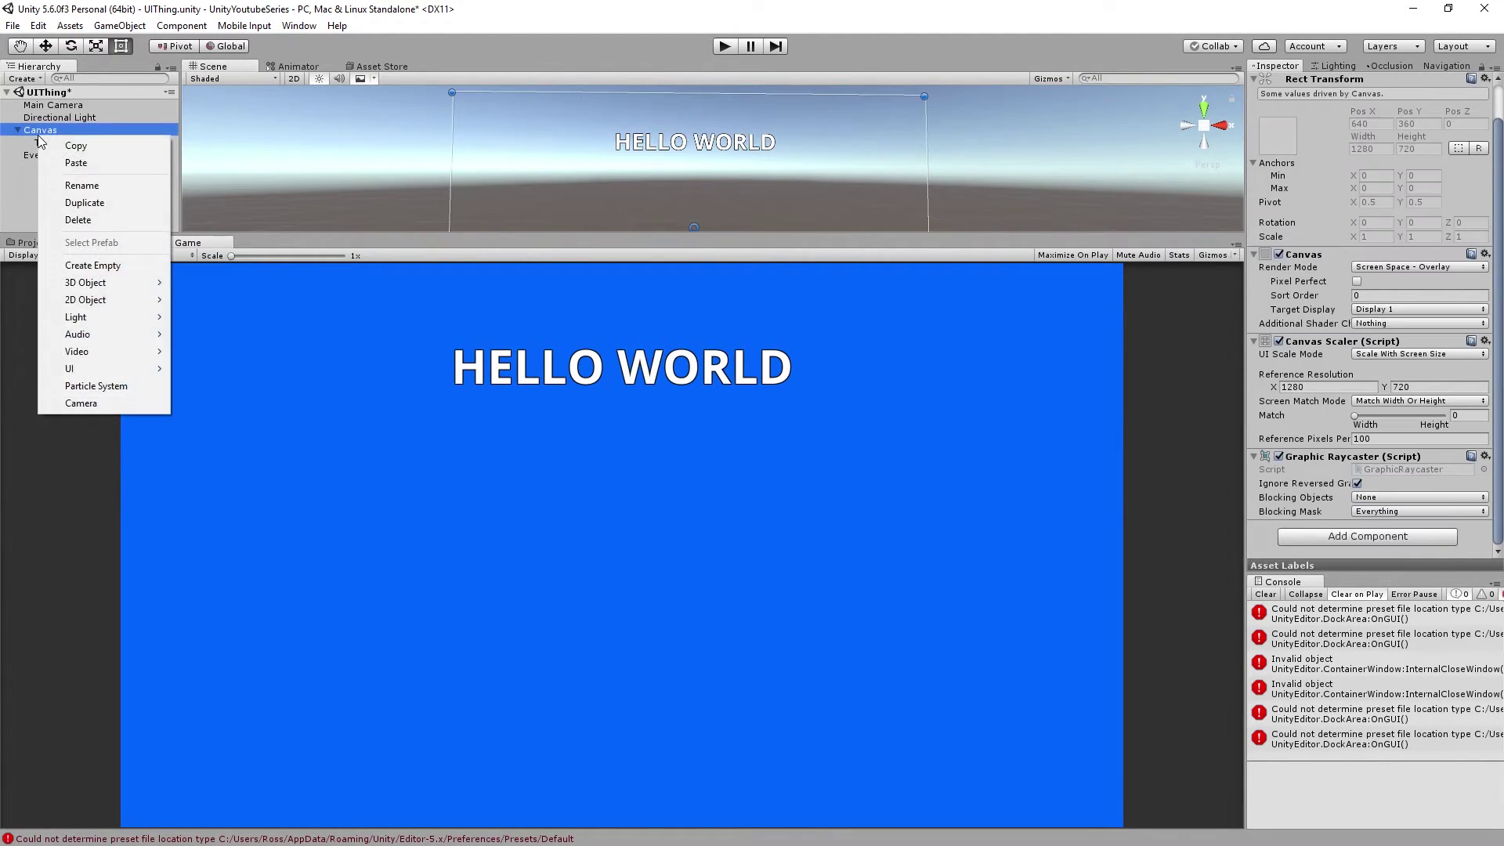
mouse_move(129, 366)
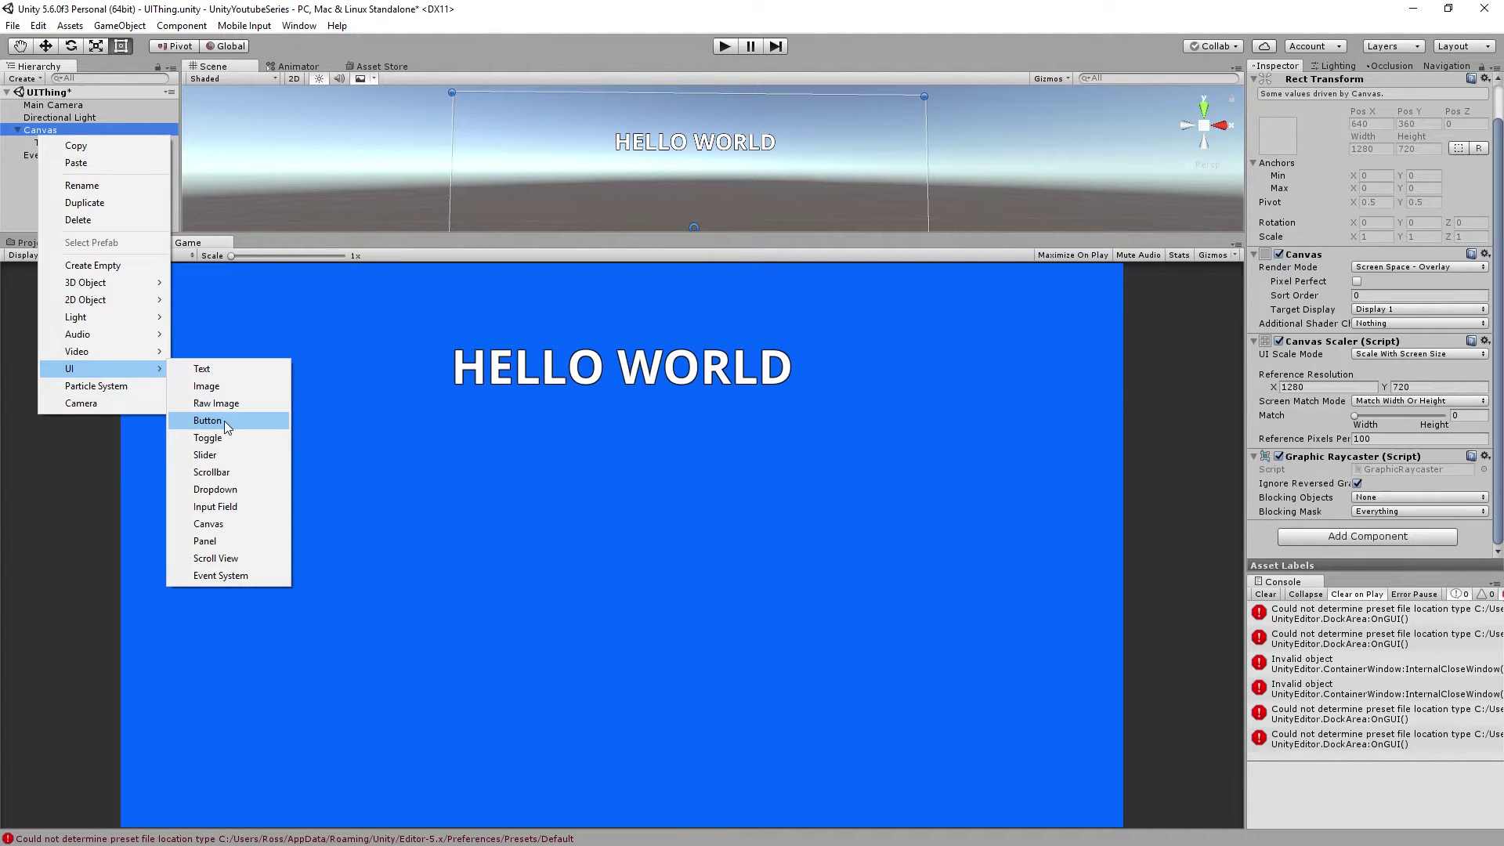
left_click(48, 143)
left_click(39, 130)
right_click(41, 130)
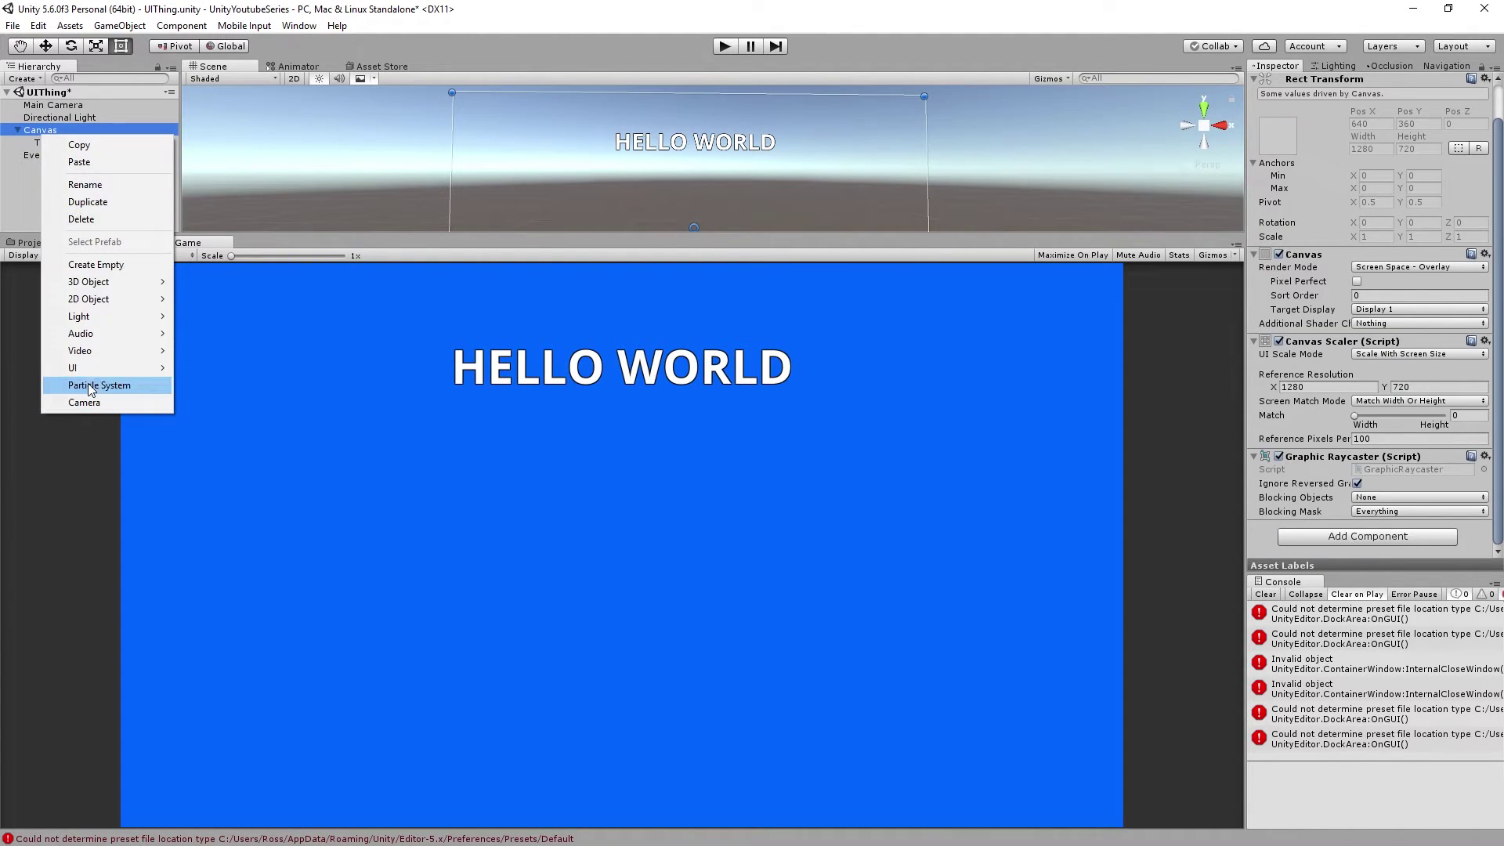
mouse_move(119, 368)
left_click(218, 424)
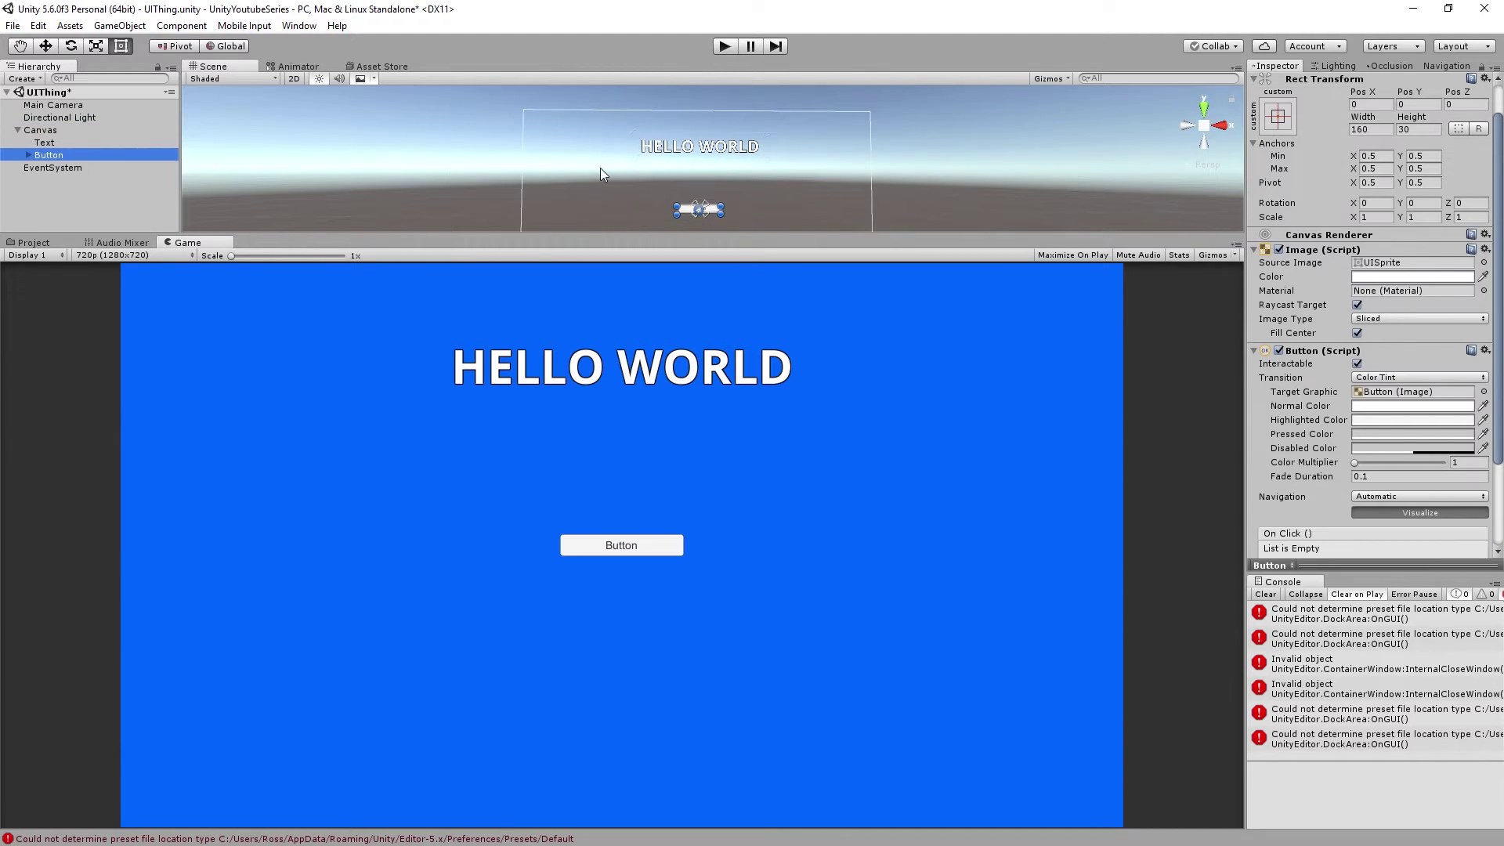
scroll(600, 168, "up", 3)
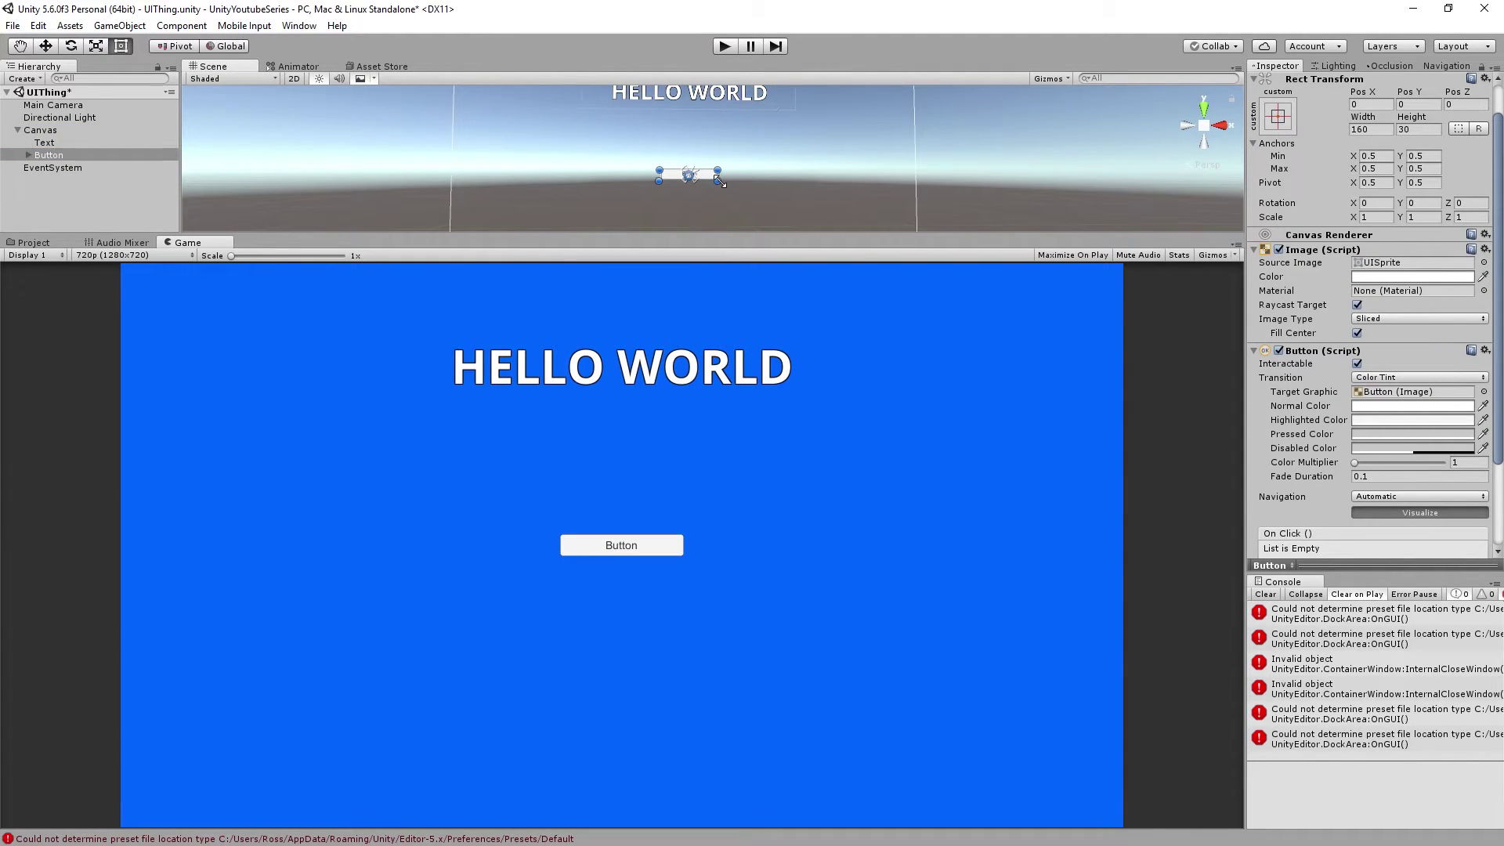
mouse_move(717, 181)
left_mouse_down()
mouse_move(807, 197)
mouse_move(734, 167)
mouse_move(740, 148)
mouse_move(736, 160)
left_mouse_up()
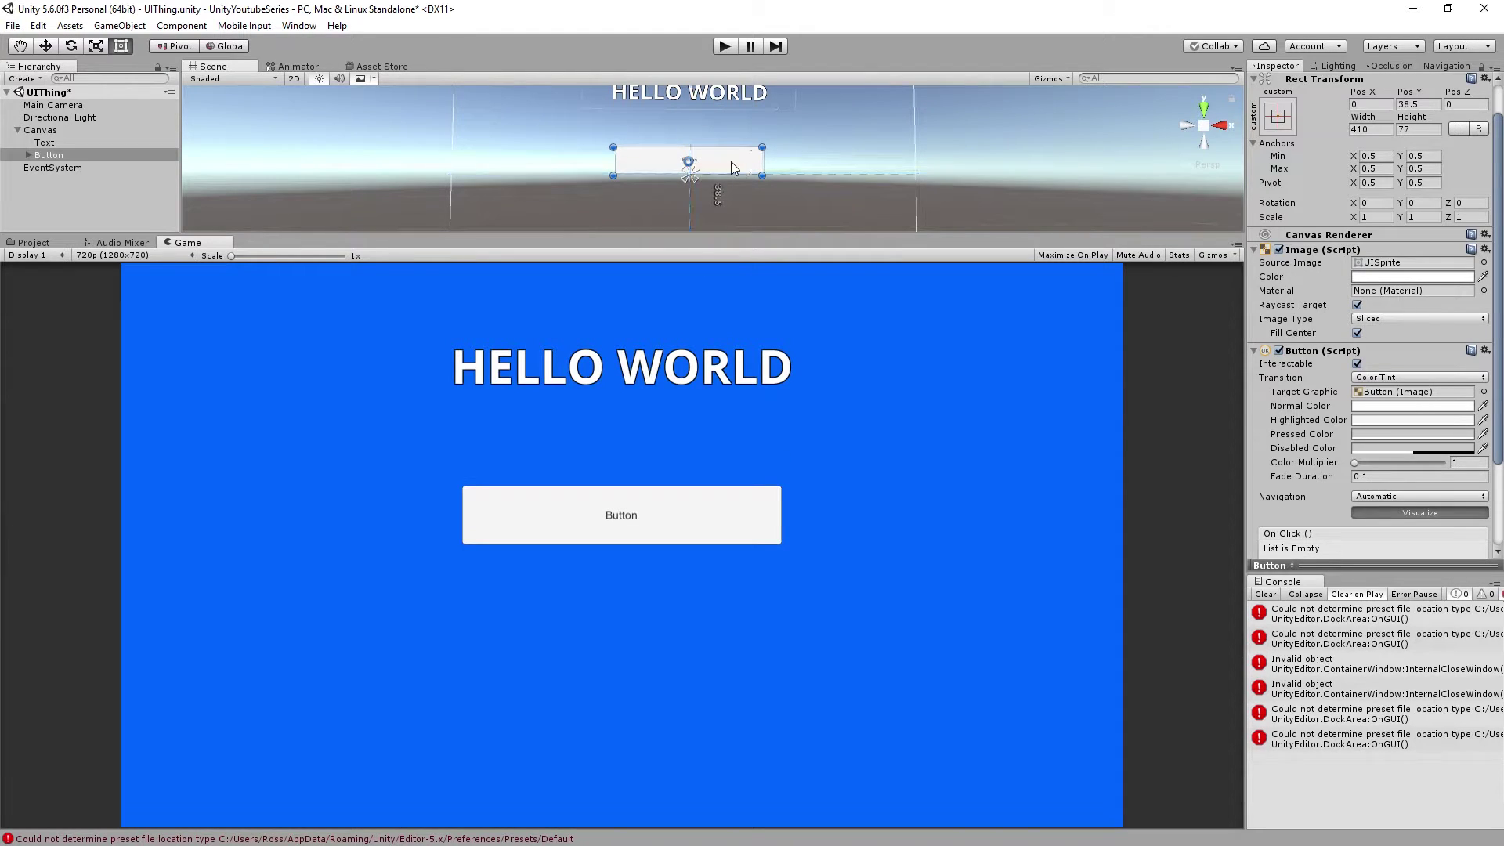
Step: Set the button's Text child to 'Play Game' at font size 52
left_click(29, 155)
left_click(47, 166)
key("f")
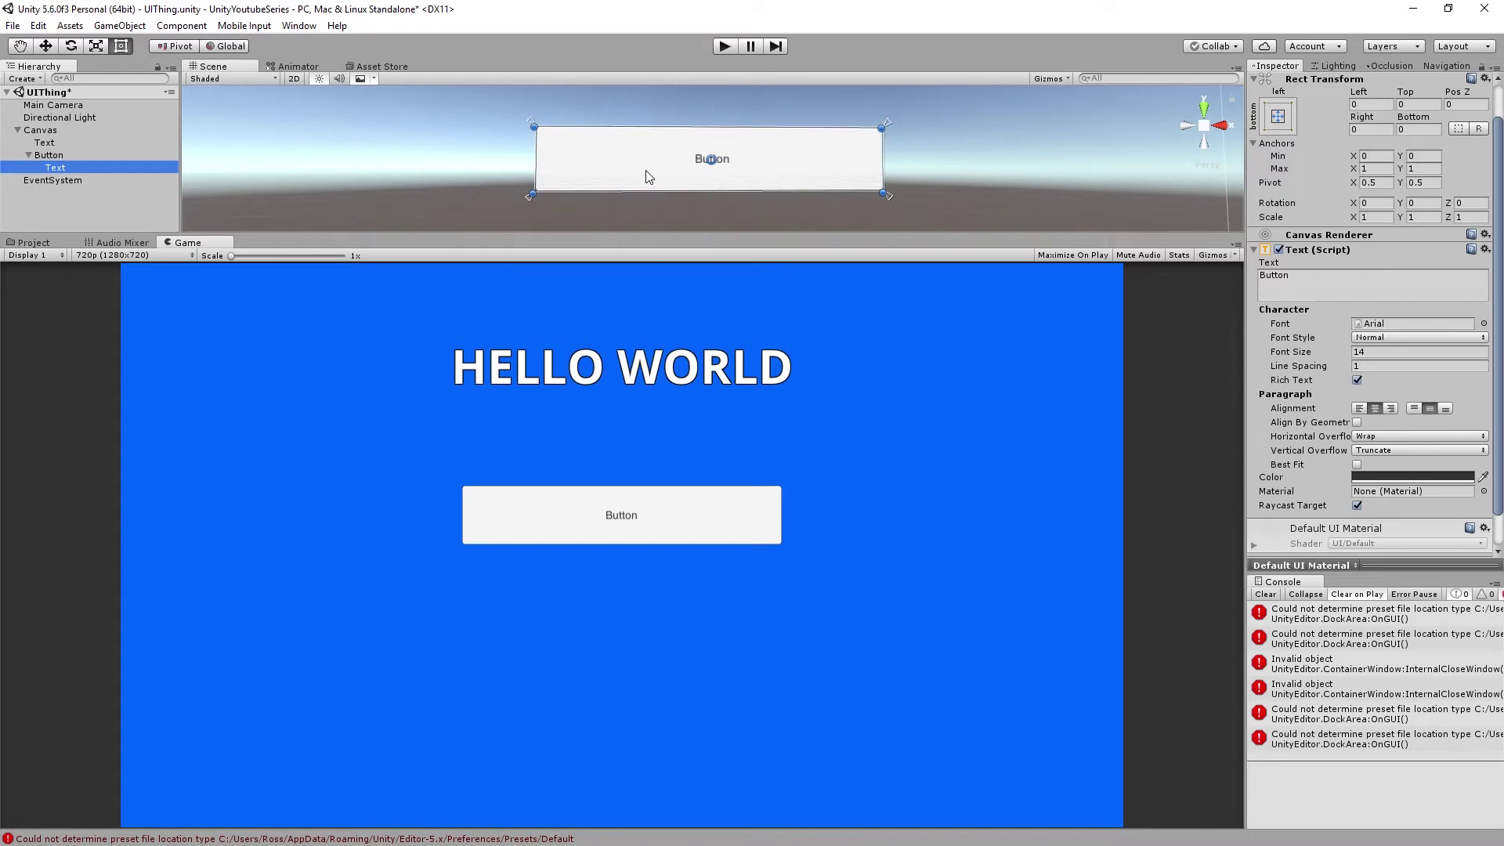
left_click_drag(1341, 356, 1369, 346)
left_click(1350, 298)
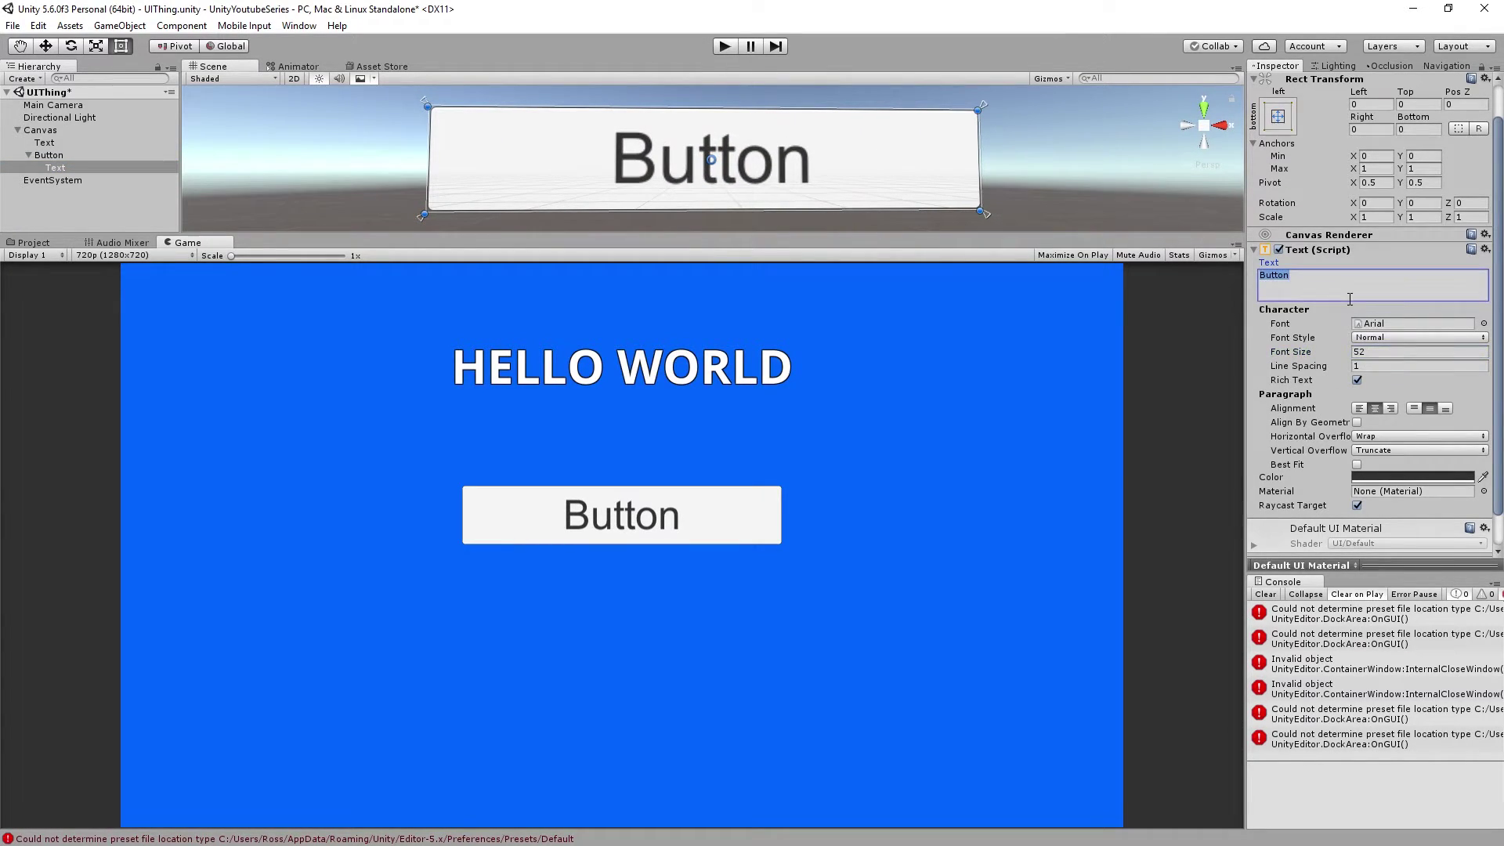
type("Play ")
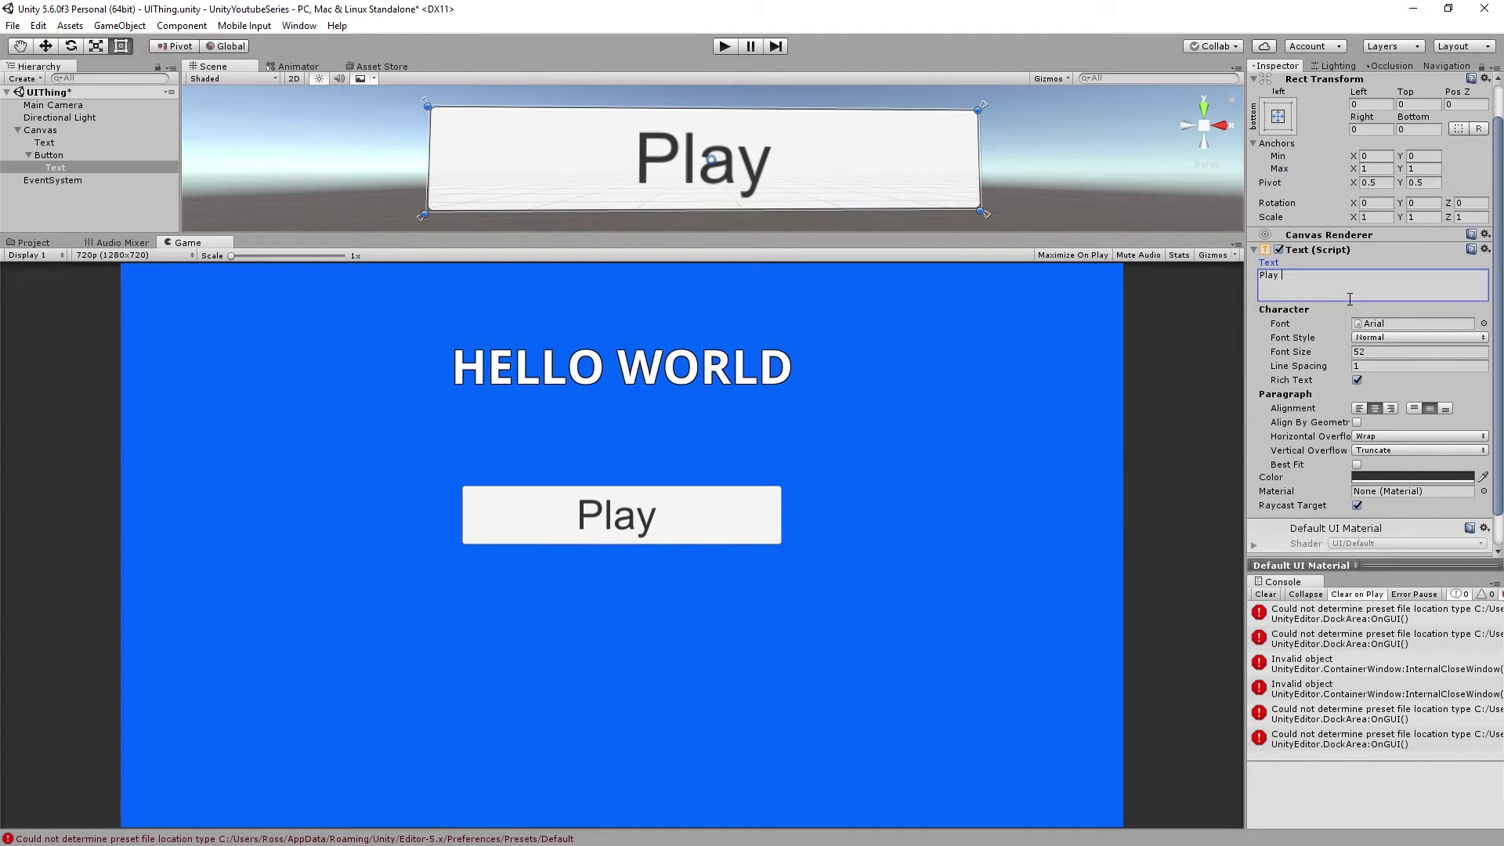
type("Game")
key("Return")
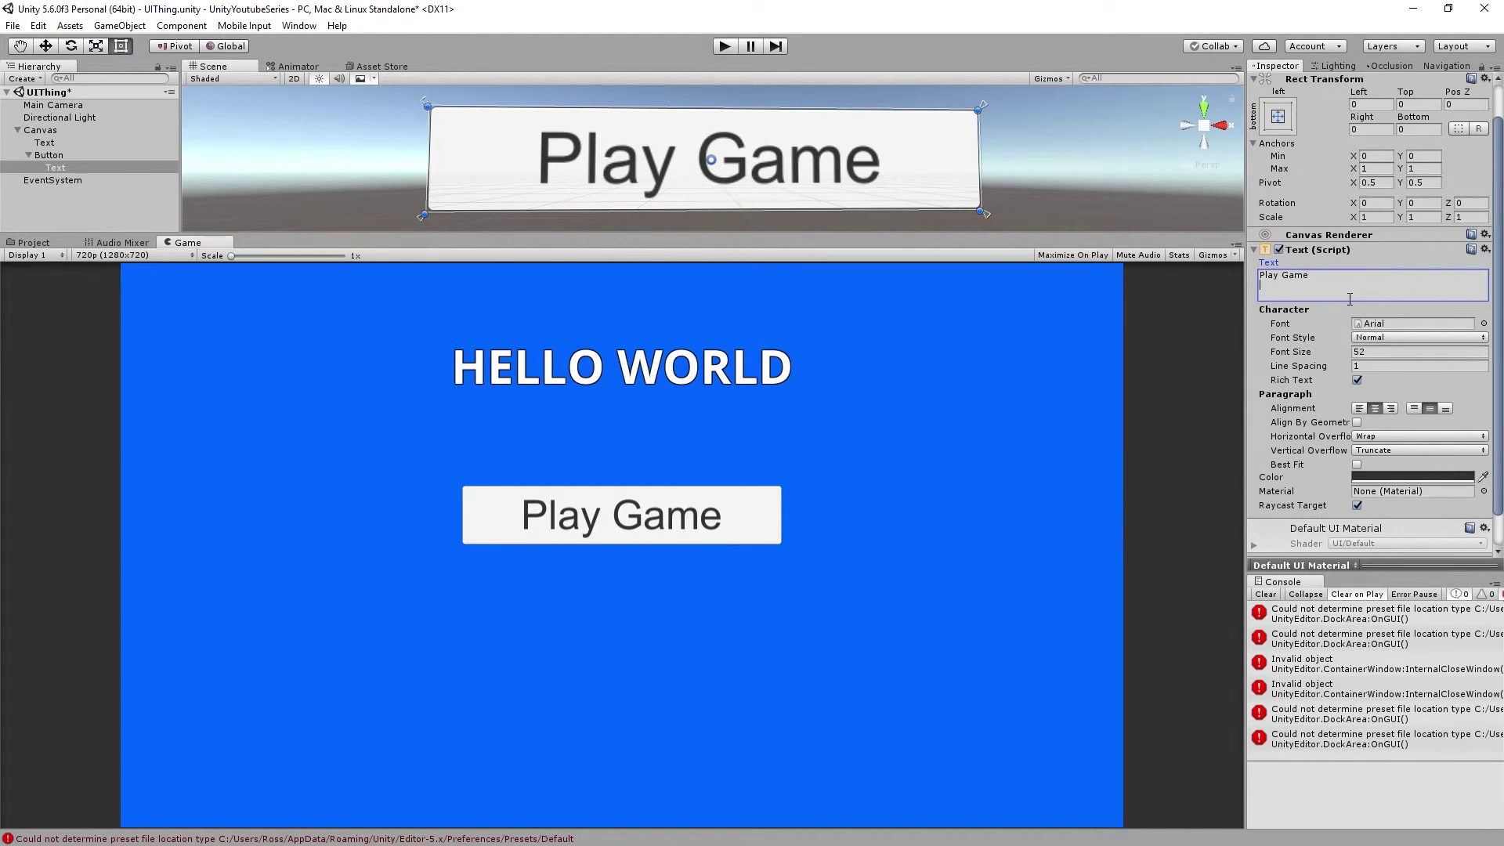
Step: Bring HELLO WORLD back into the Scene view and select it
scroll(709, 125, "down", 5)
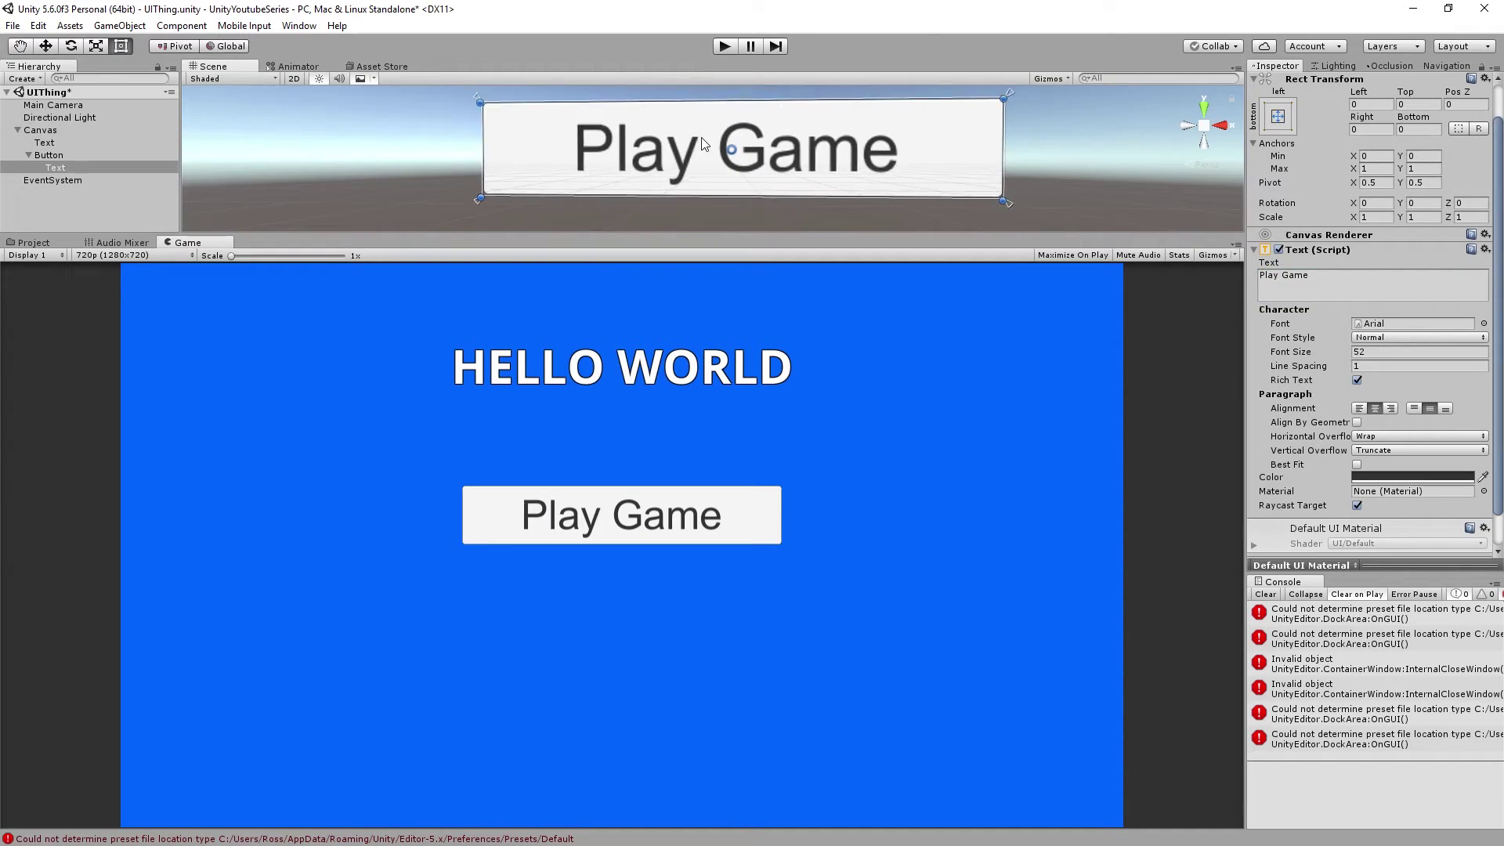
scroll(730, 146, "down", 2)
middle_click_drag(730, 146, 735, 196)
left_click(735, 116)
middle_click_drag(669, 141, 669, 175)
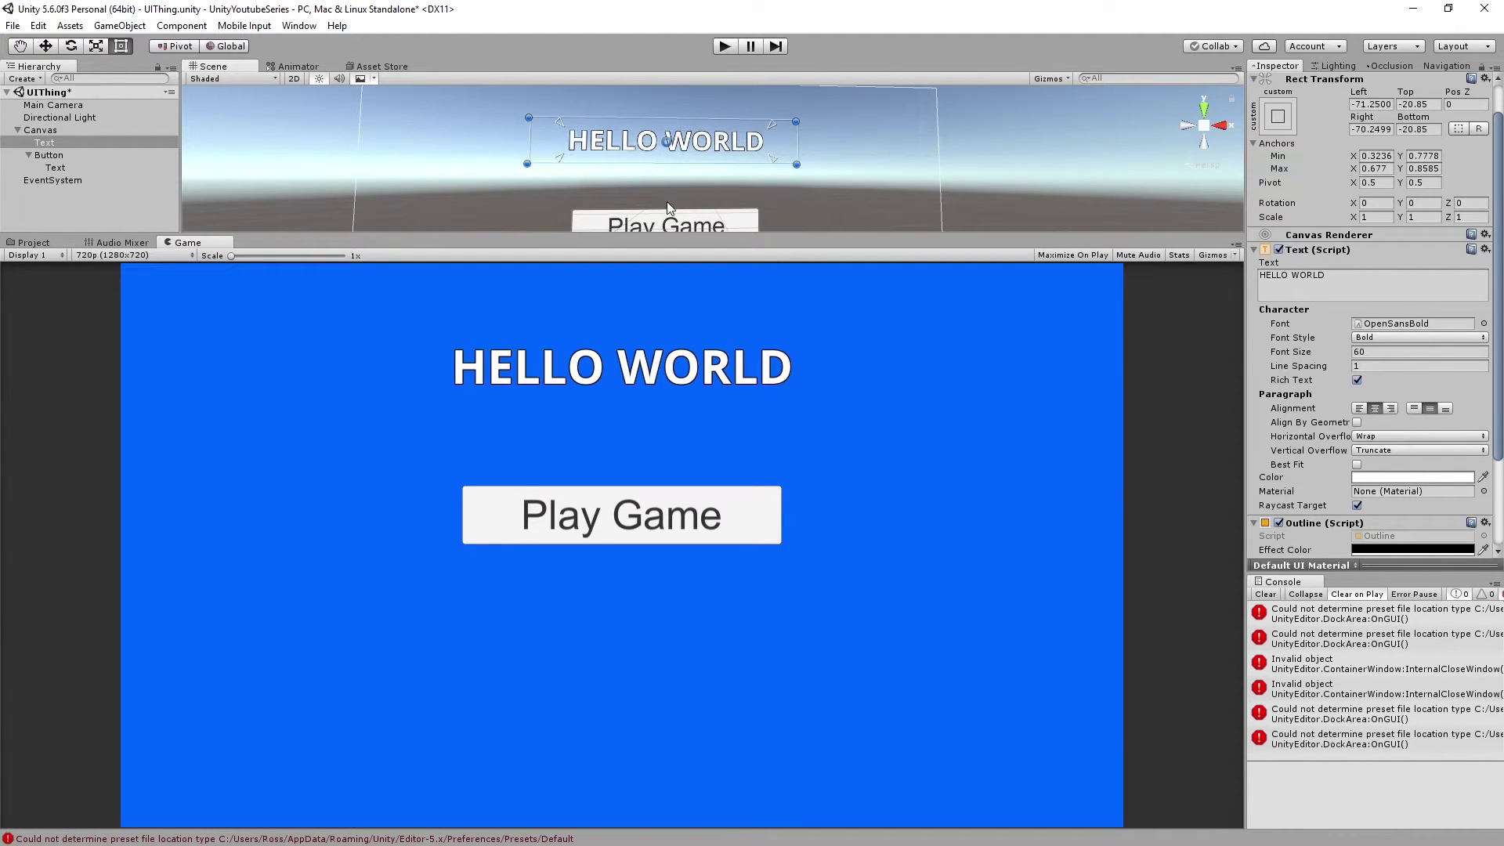
Step: Select the Play Game button in the Scene view with the Move tool
scroll(660, 176, "down", 2)
key("w")
middle_click_drag(689, 215, 689, 187)
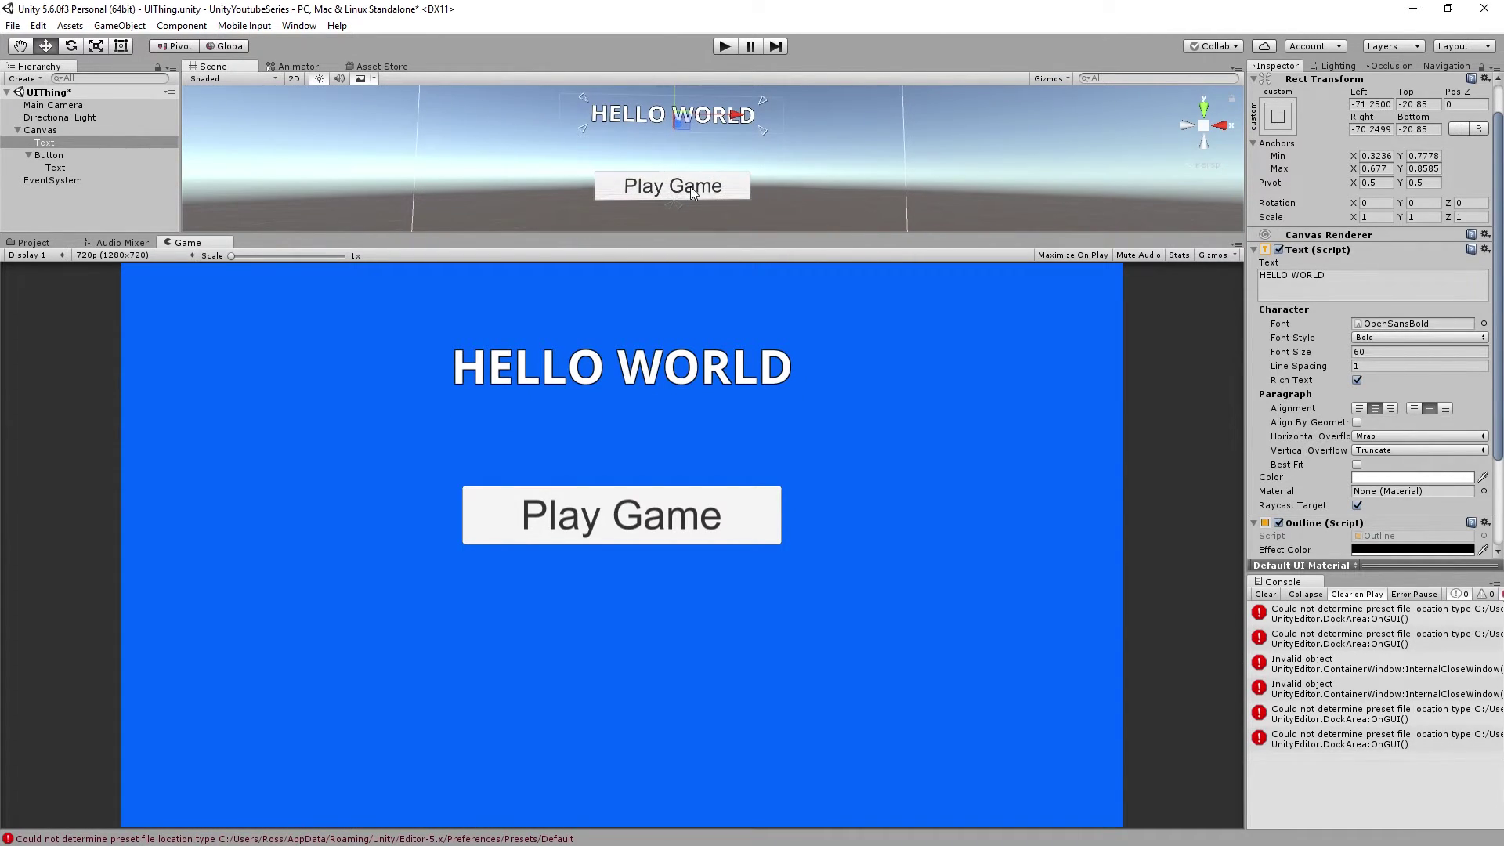
left_click(690, 188)
scroll(1387, 321, "down", 3)
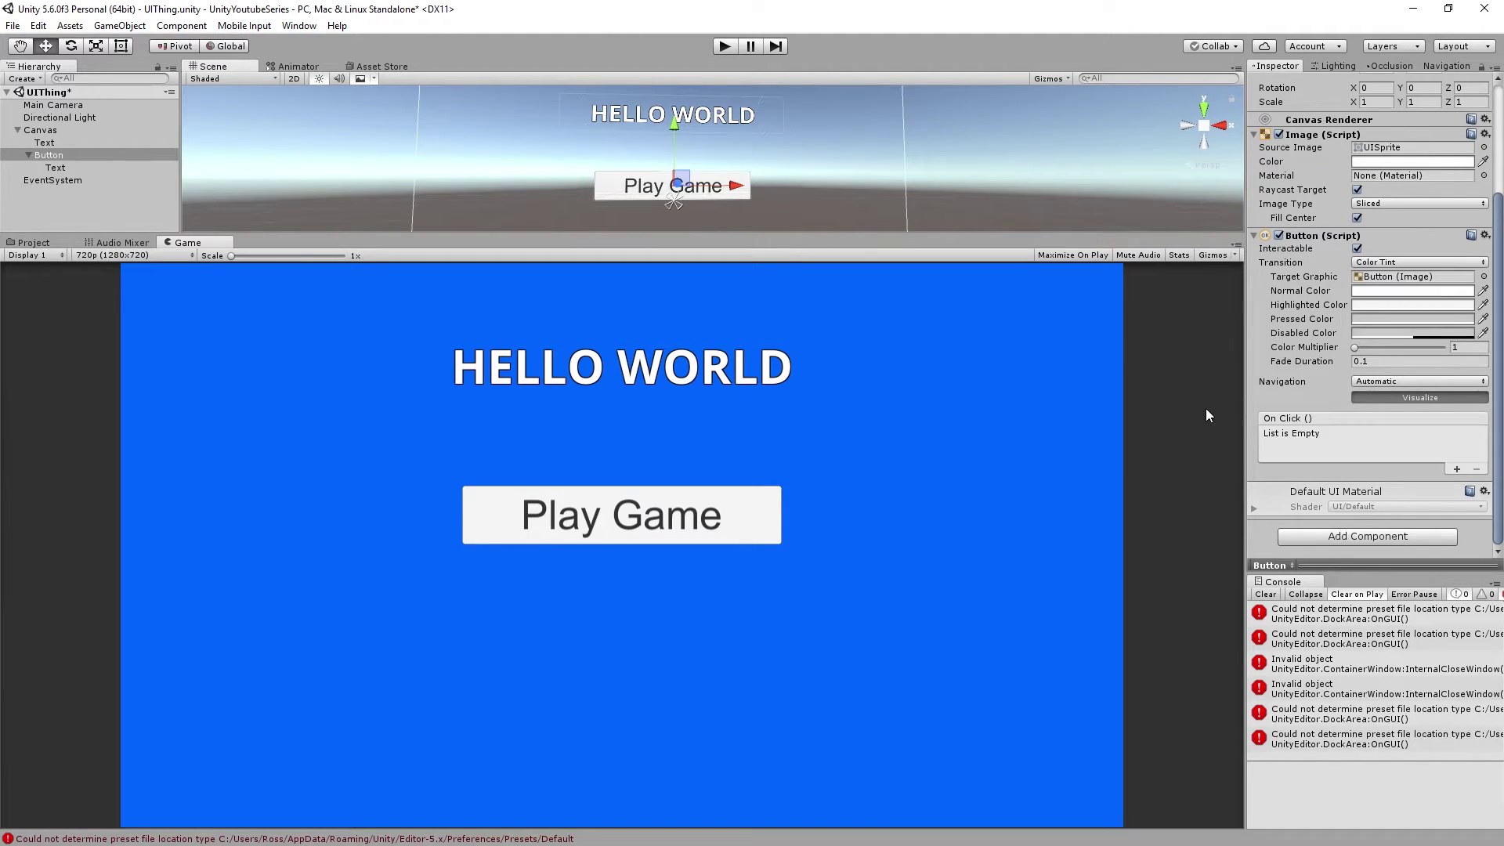
Step: Add an On Click event calling GameObject.SetActive (unchecked) on the Canvas, then enter Play mode
left_click(1457, 468)
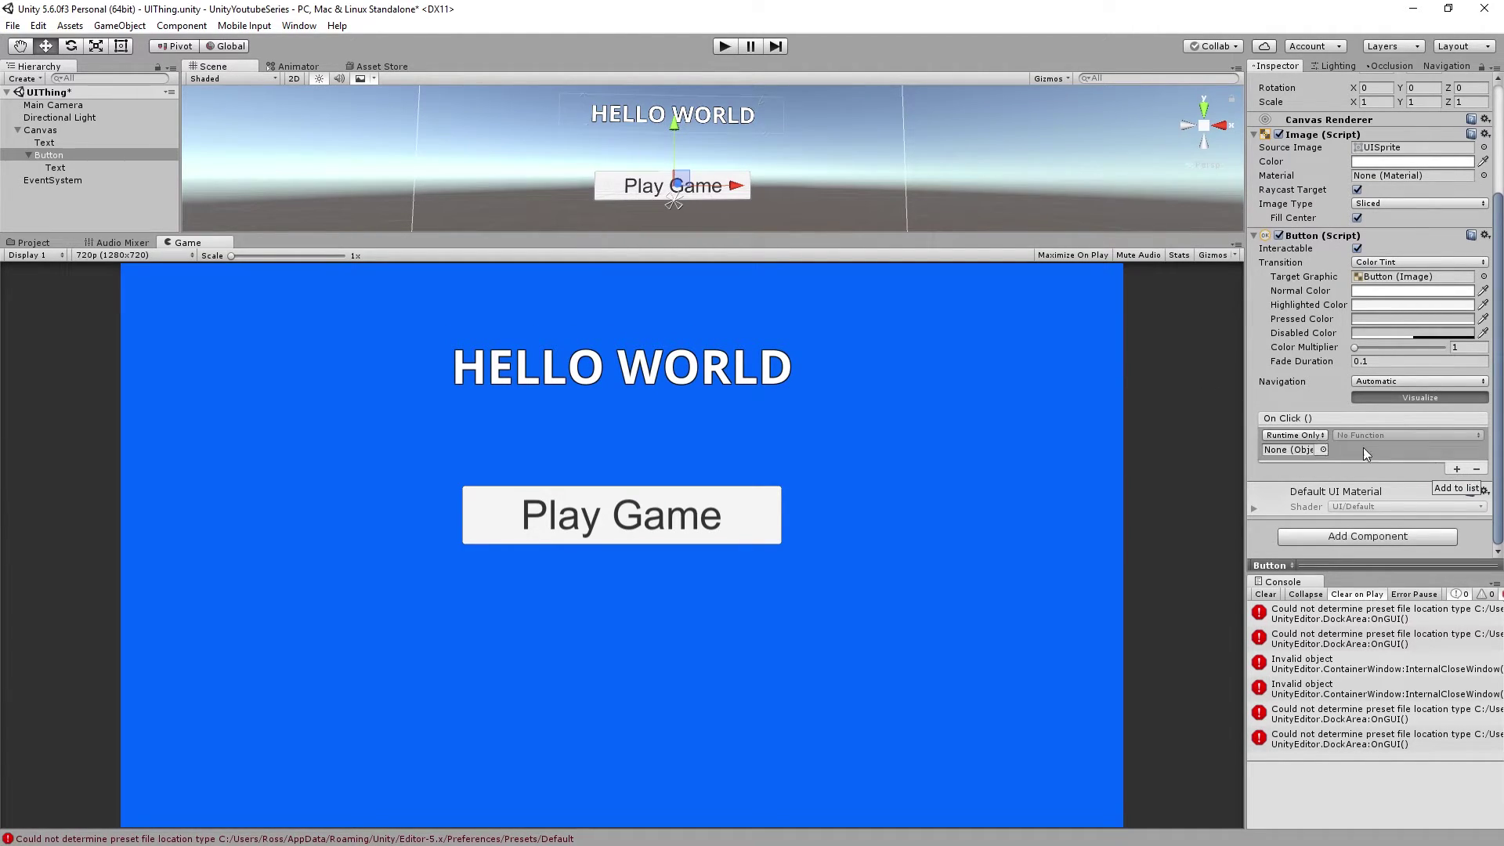
left_click_drag(57, 134, 1295, 450)
left_click(1356, 436)
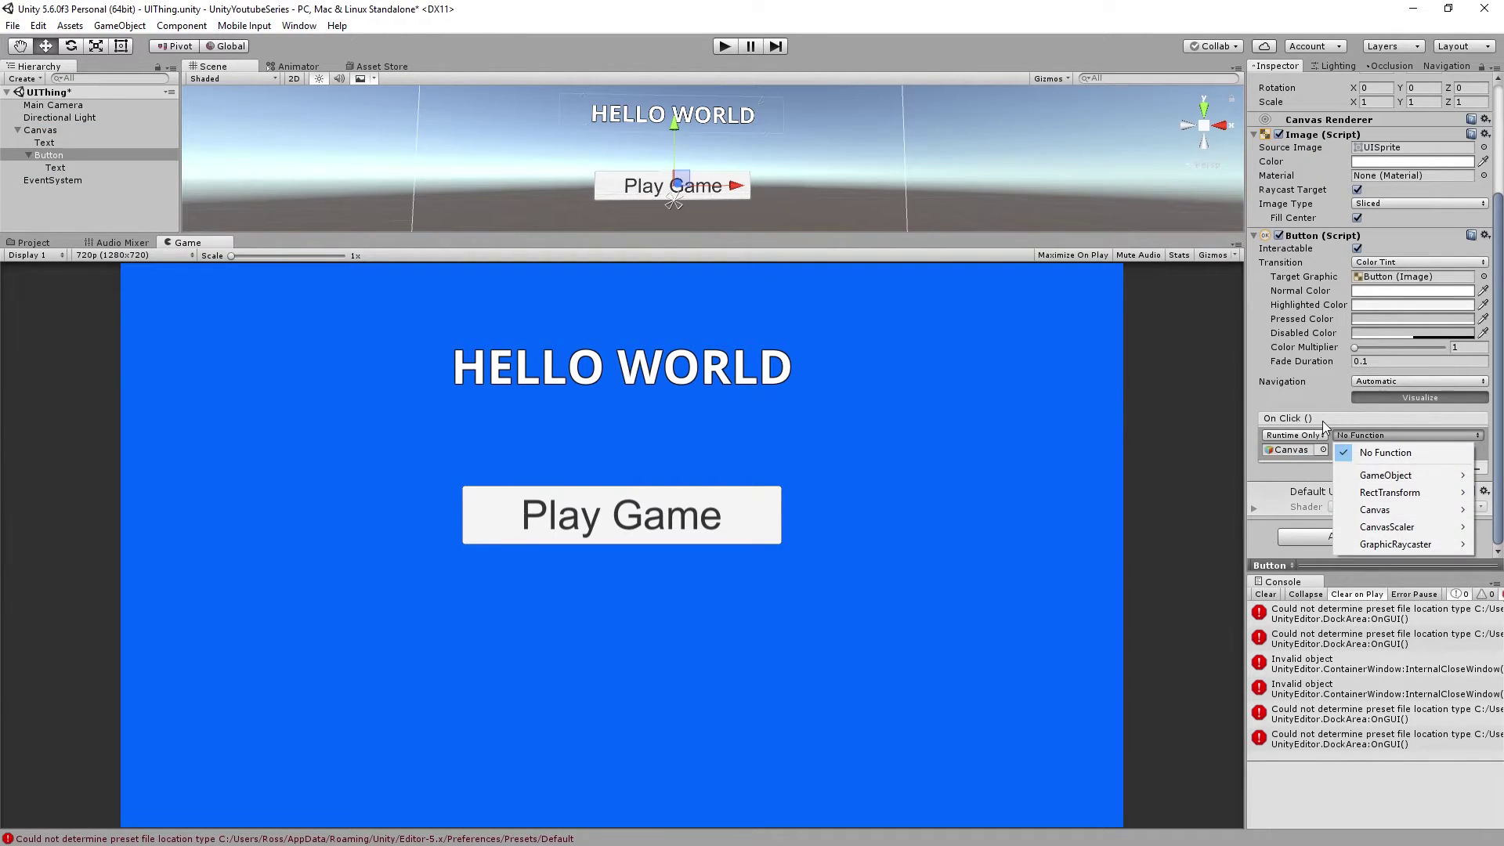
mouse_move(1365, 479)
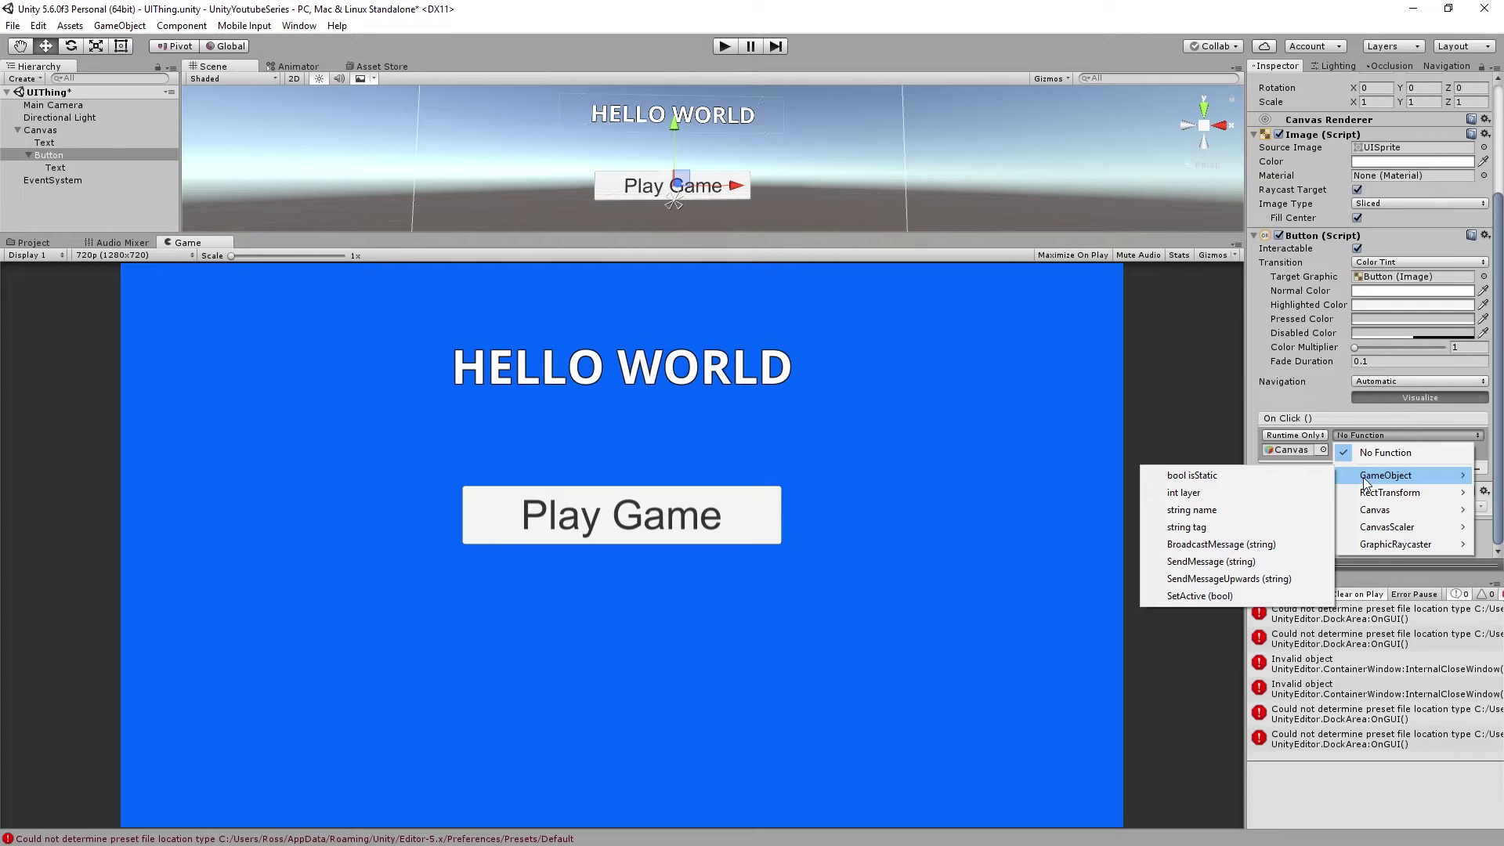
left_click(1207, 596)
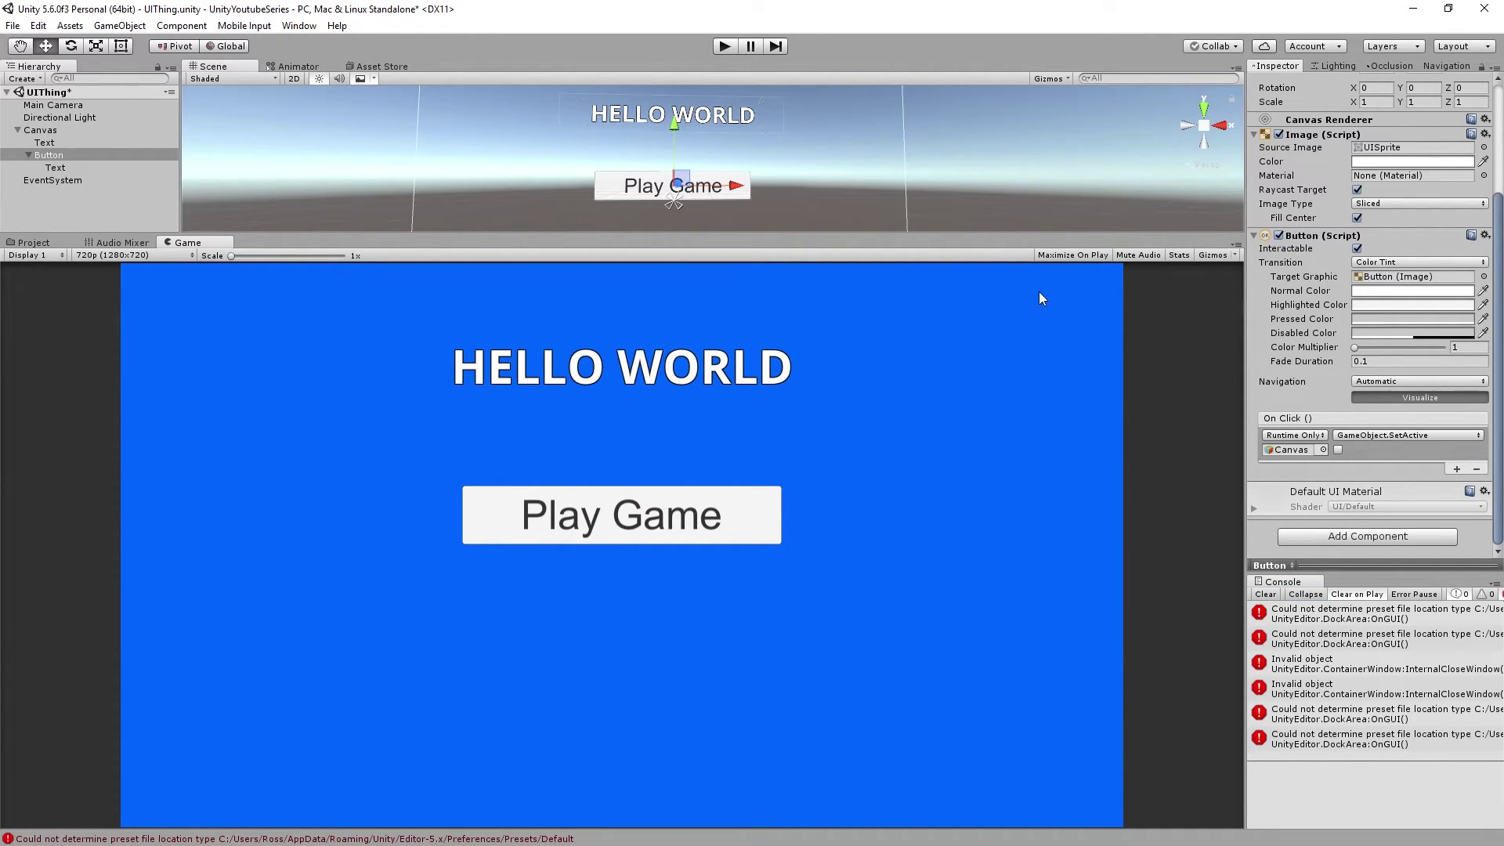
left_click(723, 49)
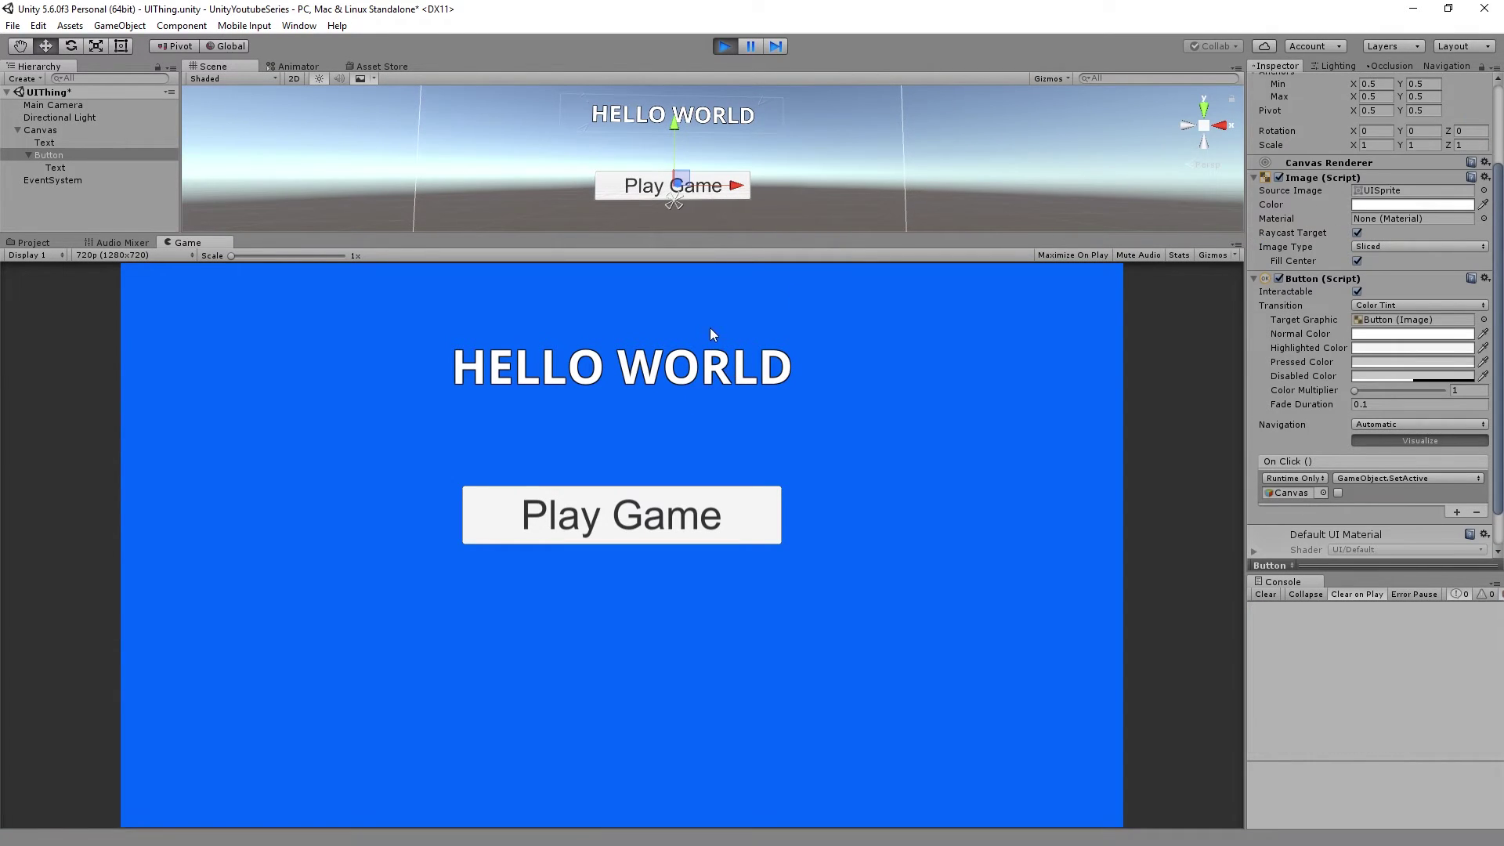
Step: Press Play Game in the running game to hide the canvas, stop play, and collapse Button
left_click(582, 523)
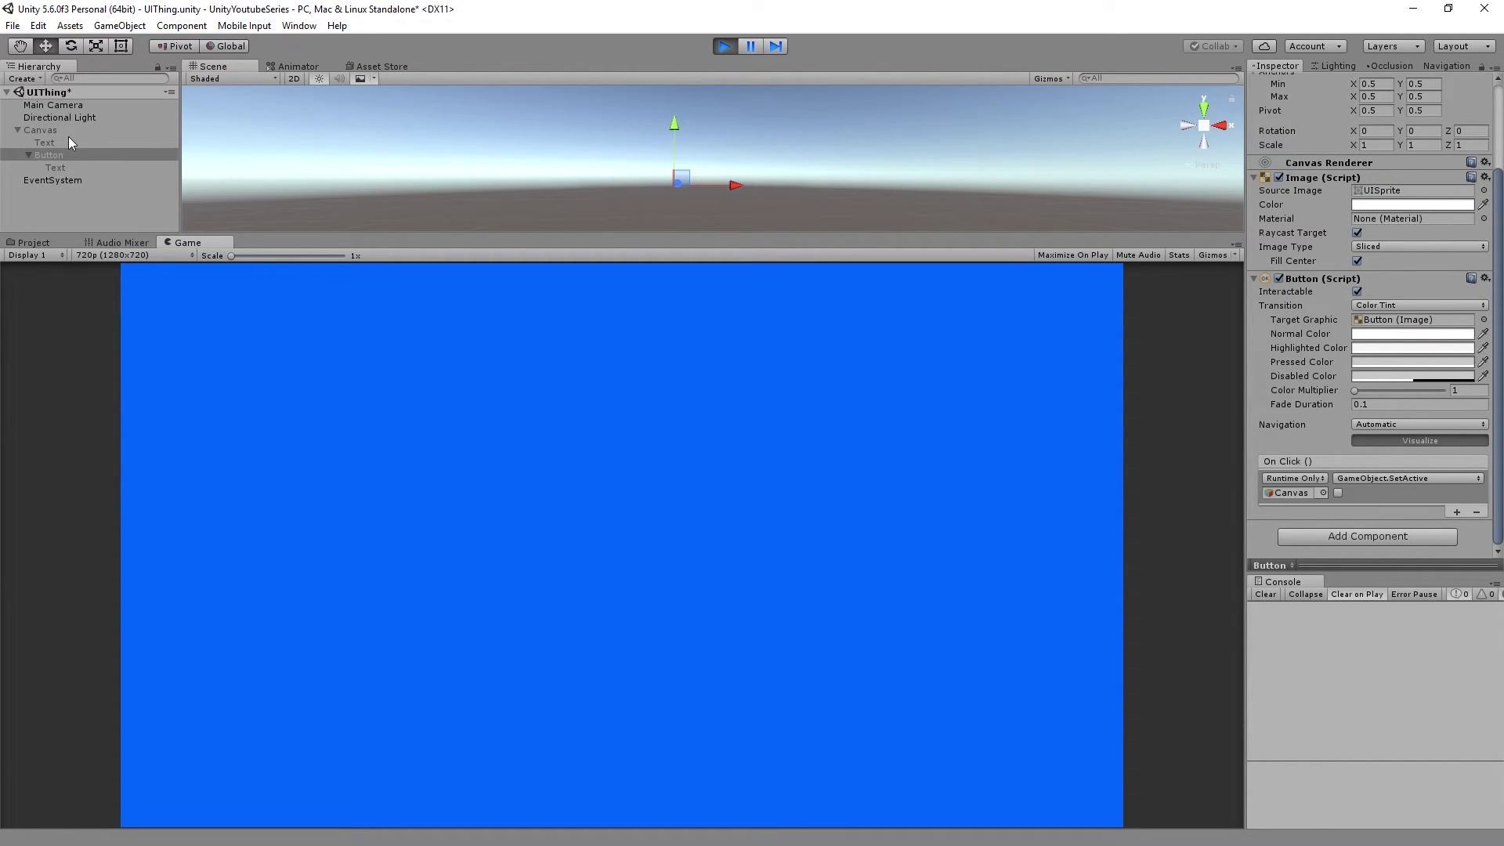
left_click(723, 48)
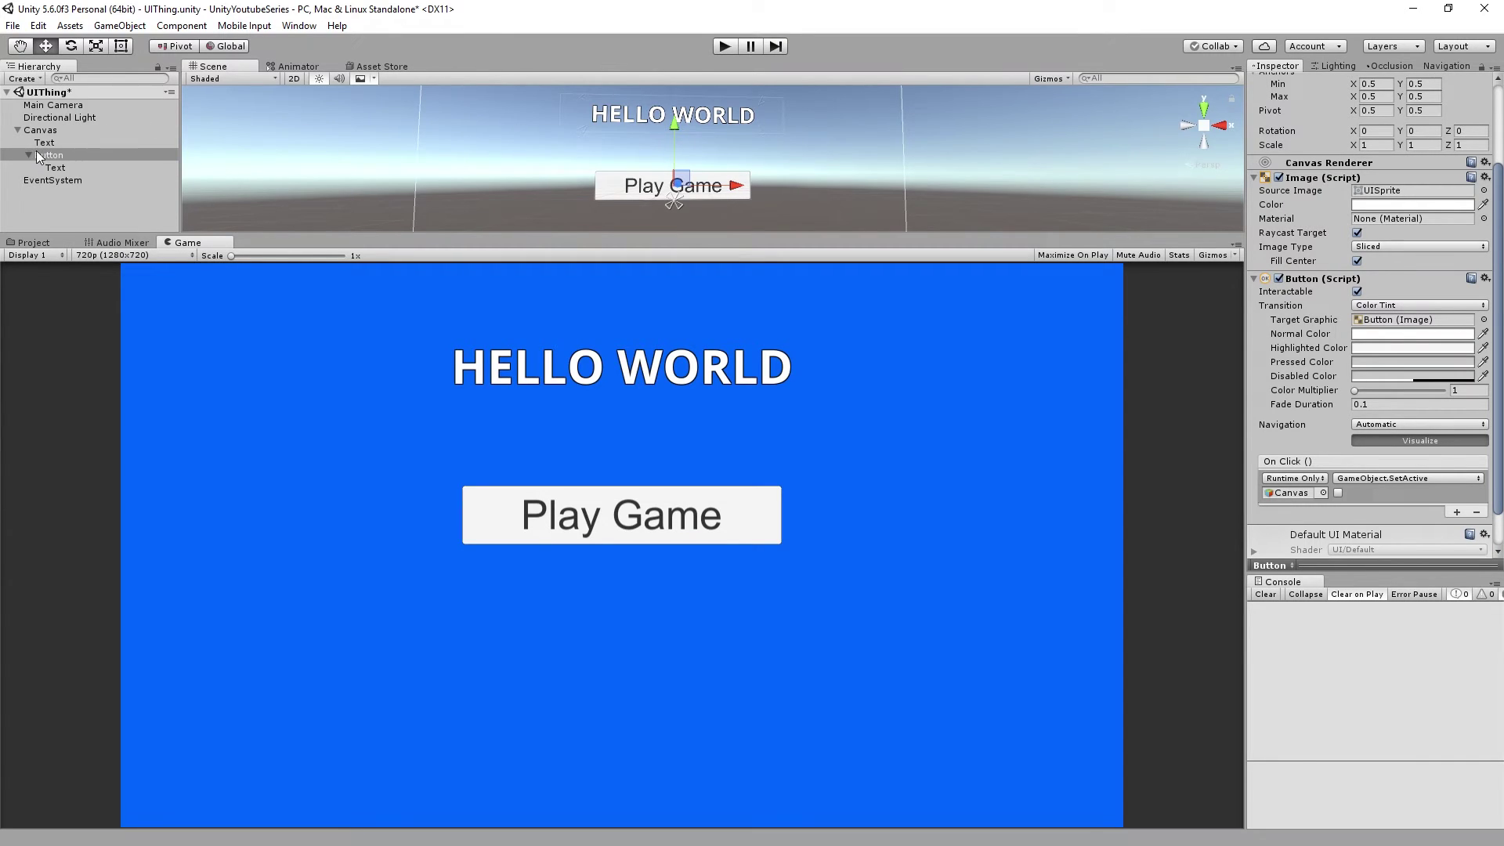
left_click(33, 154)
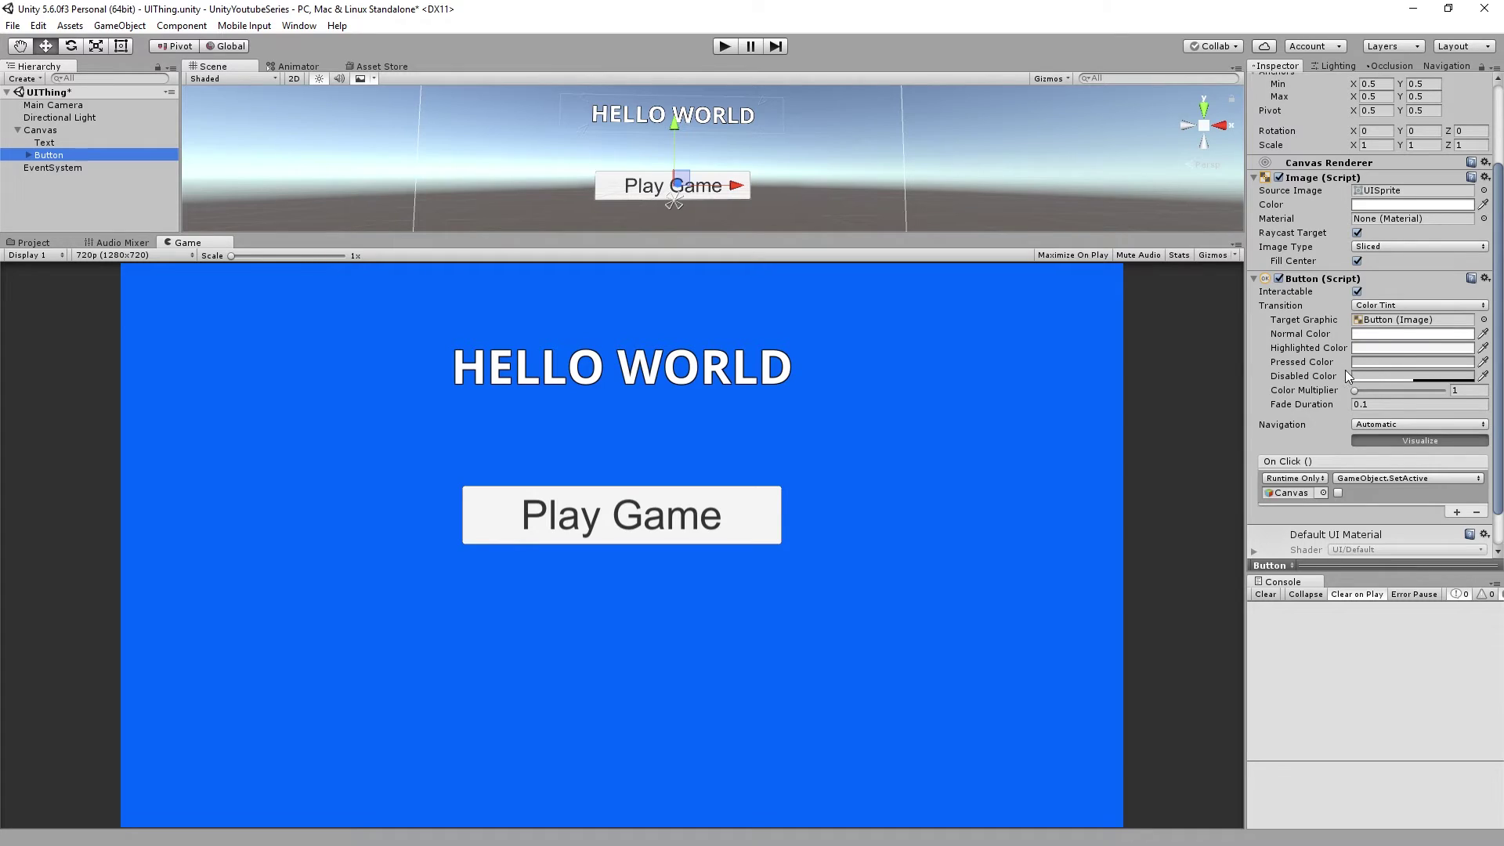
Step: Keep the button interactable and set its Normal Color to red
left_click(1358, 292)
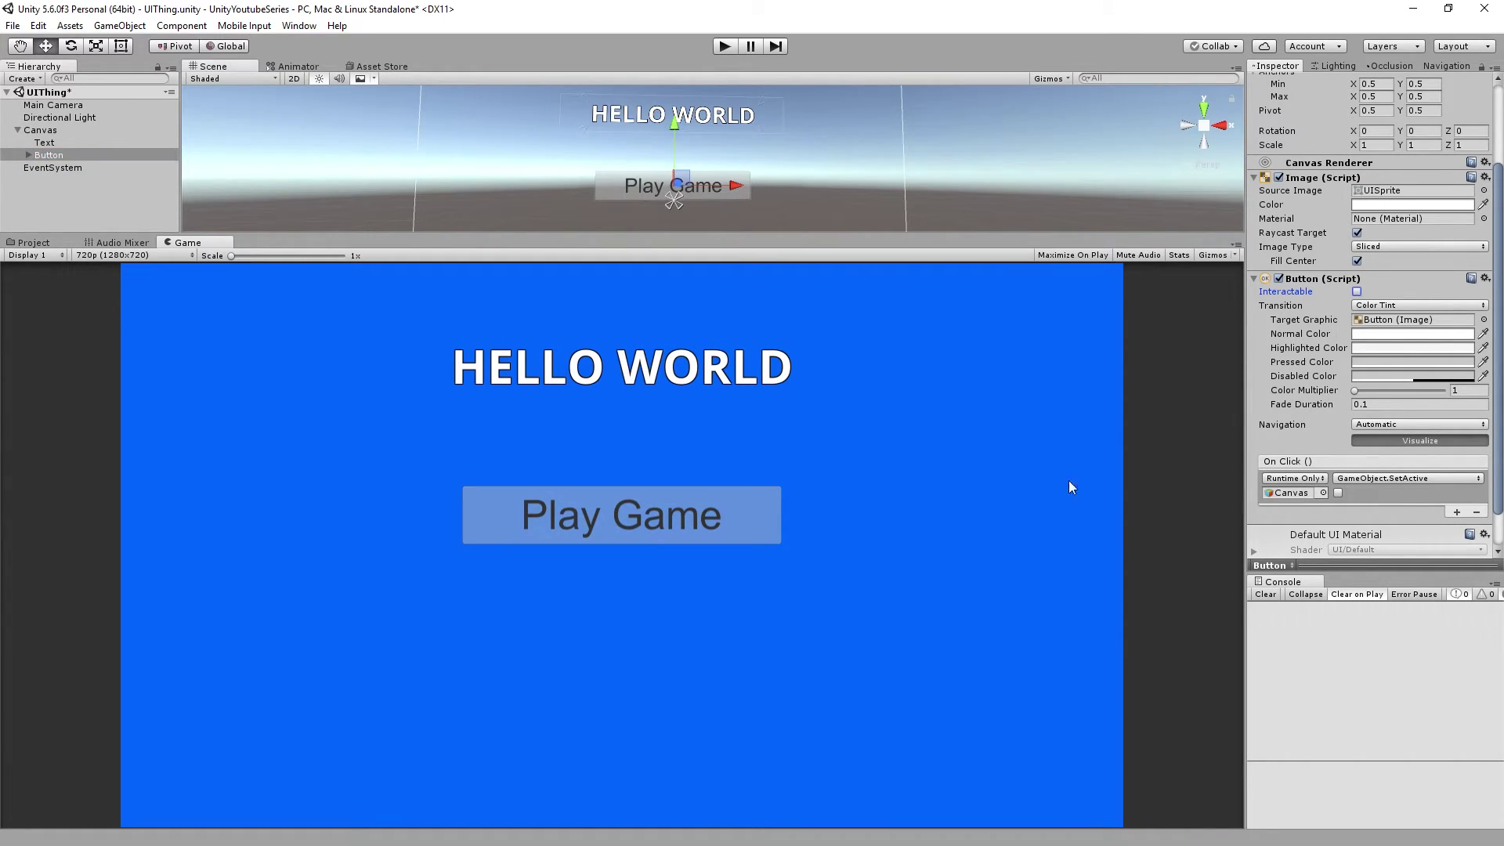
left_click(1357, 291)
left_click(1377, 335)
left_click_drag(1018, 422, 1108, 331)
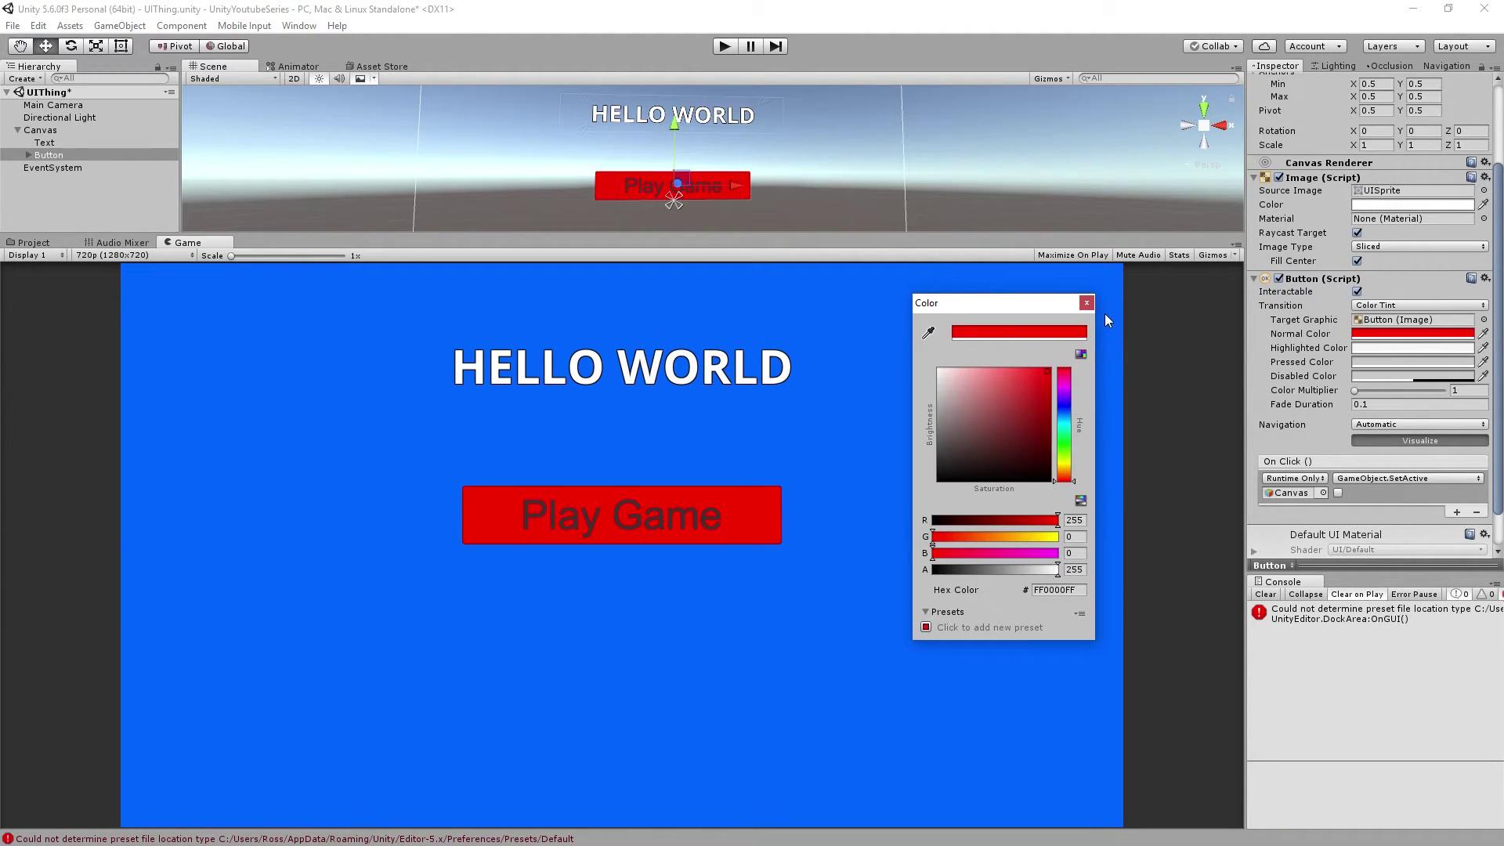
left_click(1087, 302)
Step: In Play mode, set Highlighted Color to blue, press Play Game, then stop the game
left_click(725, 47)
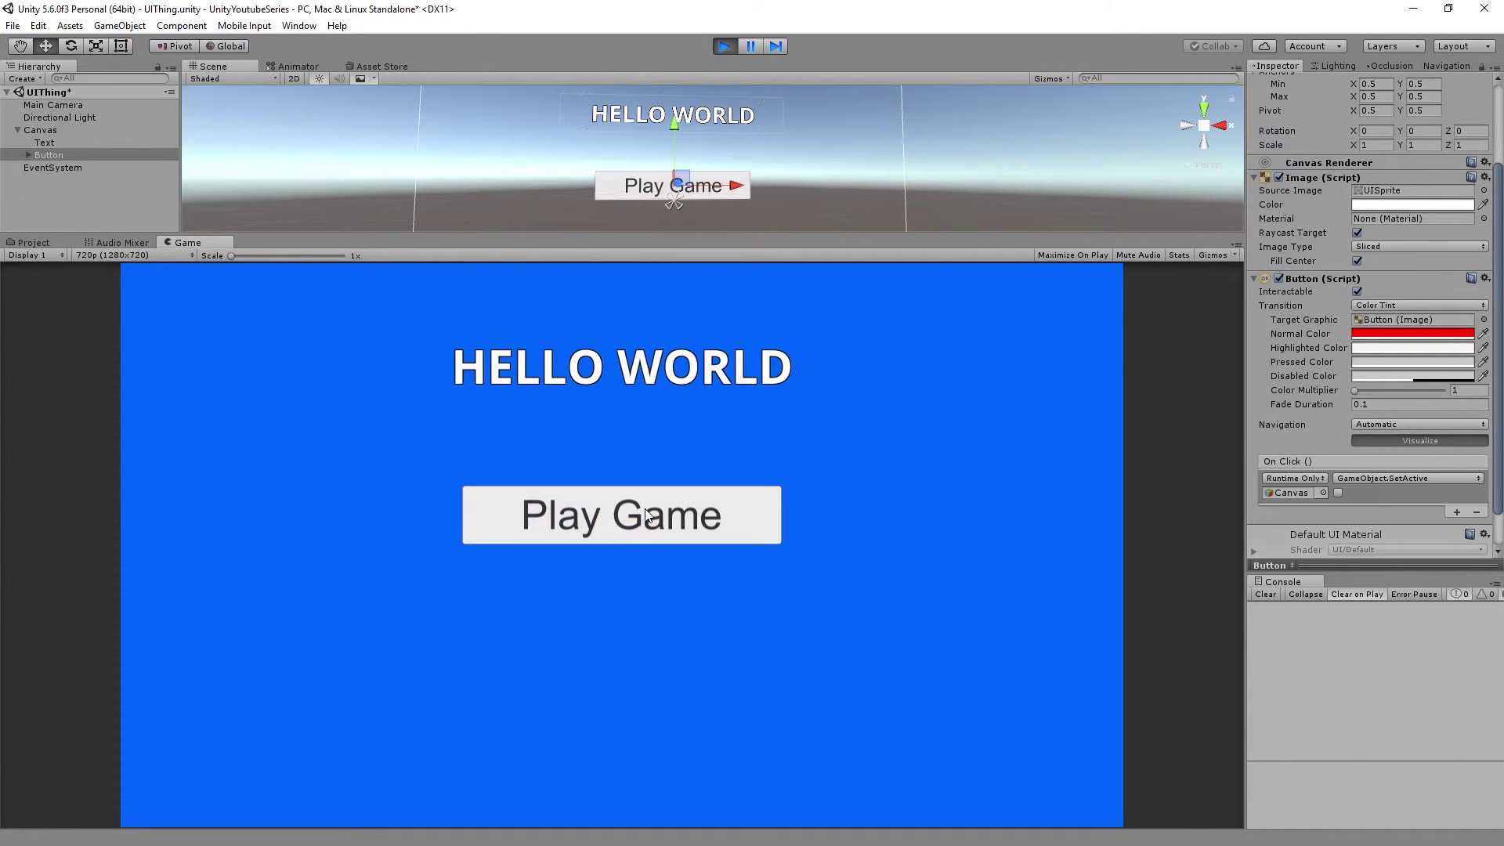
left_click(1372, 348)
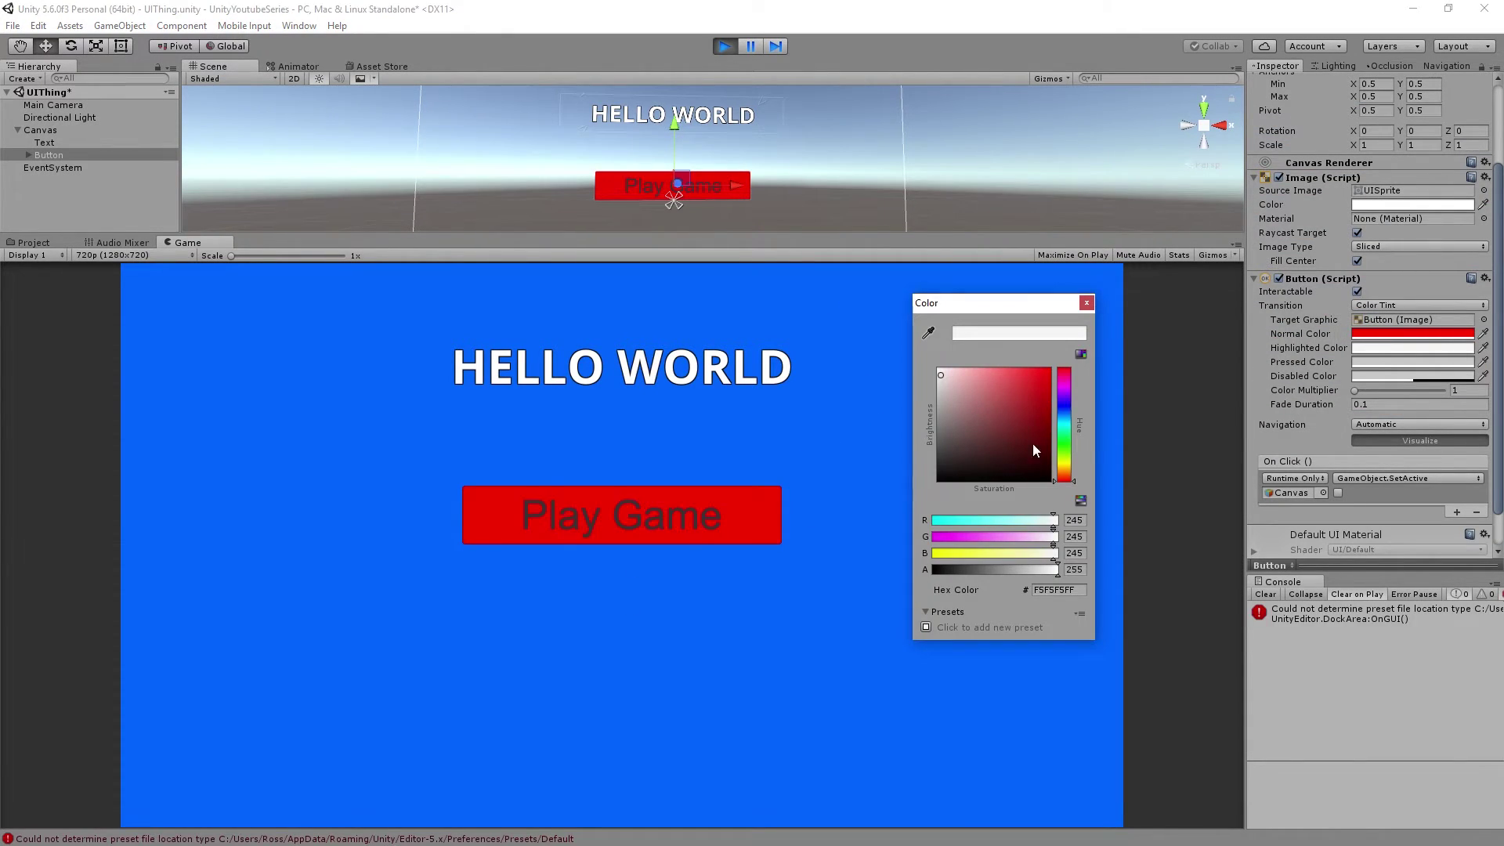
left_click(1063, 409)
left_click(1028, 406)
left_click(862, 470)
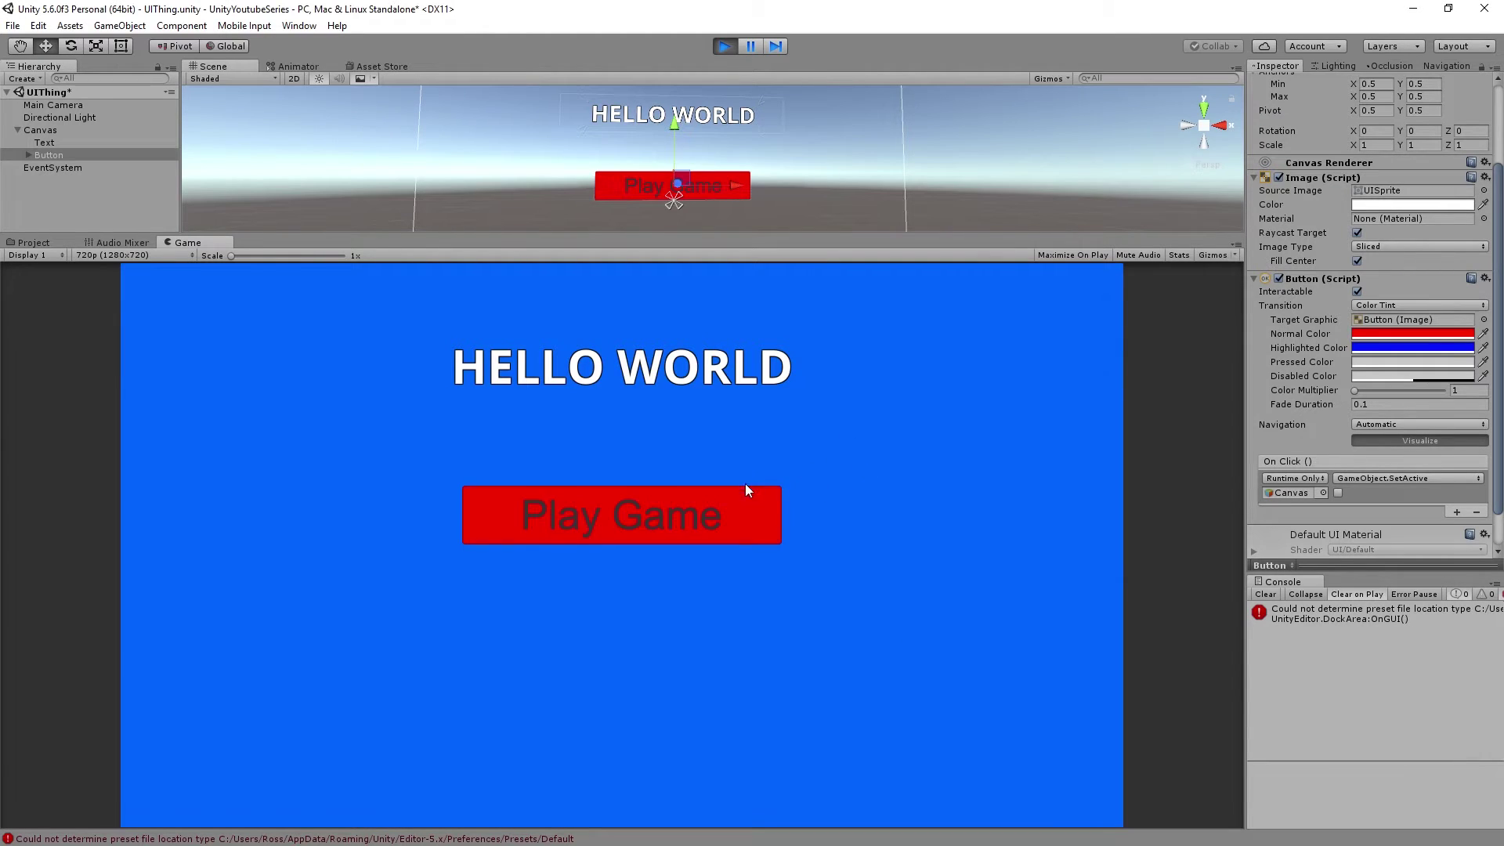
left_click(709, 510)
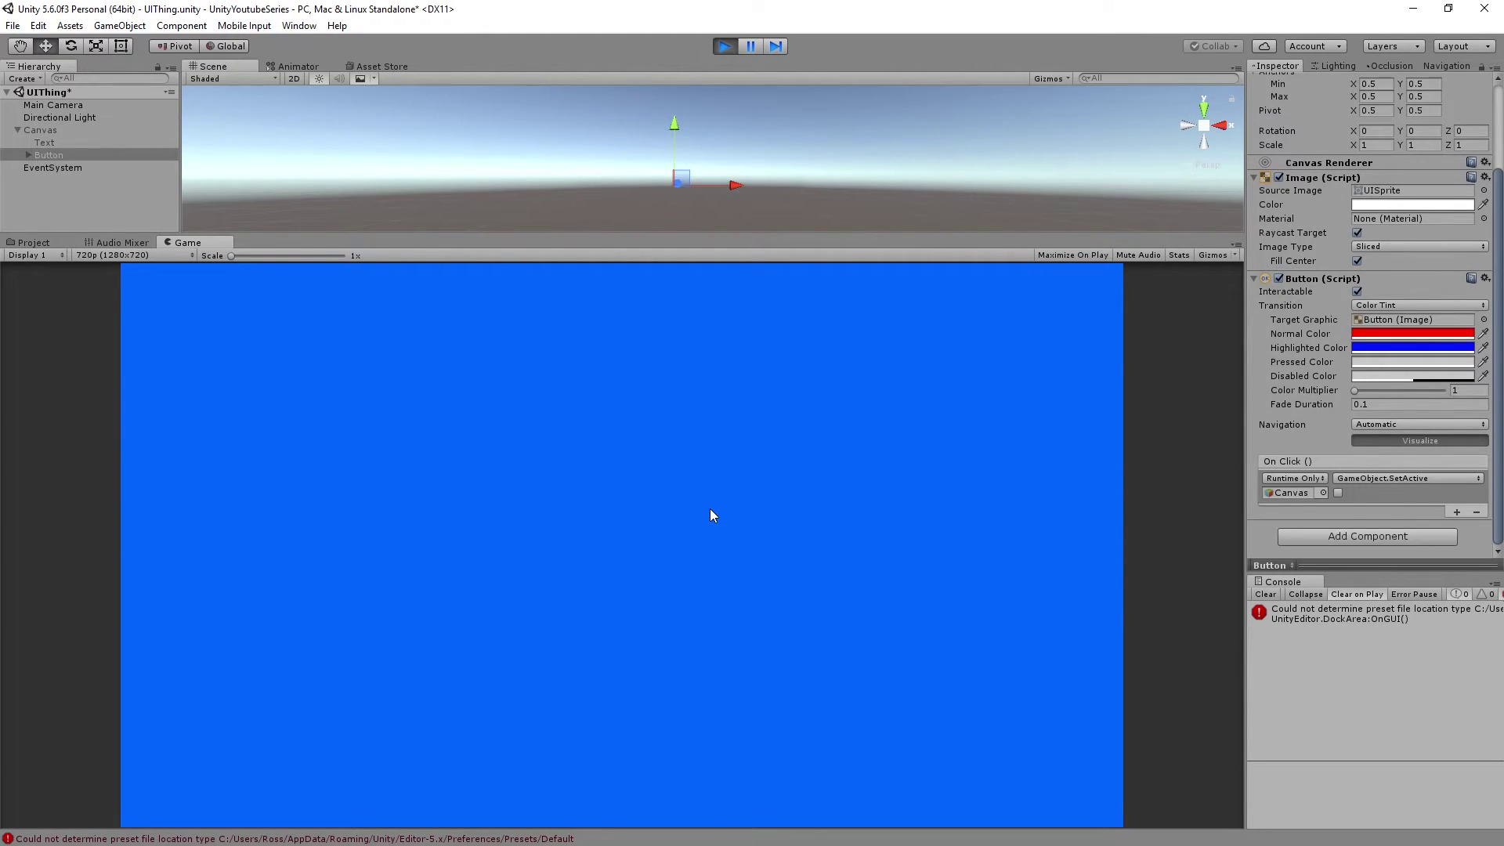
left_click(725, 46)
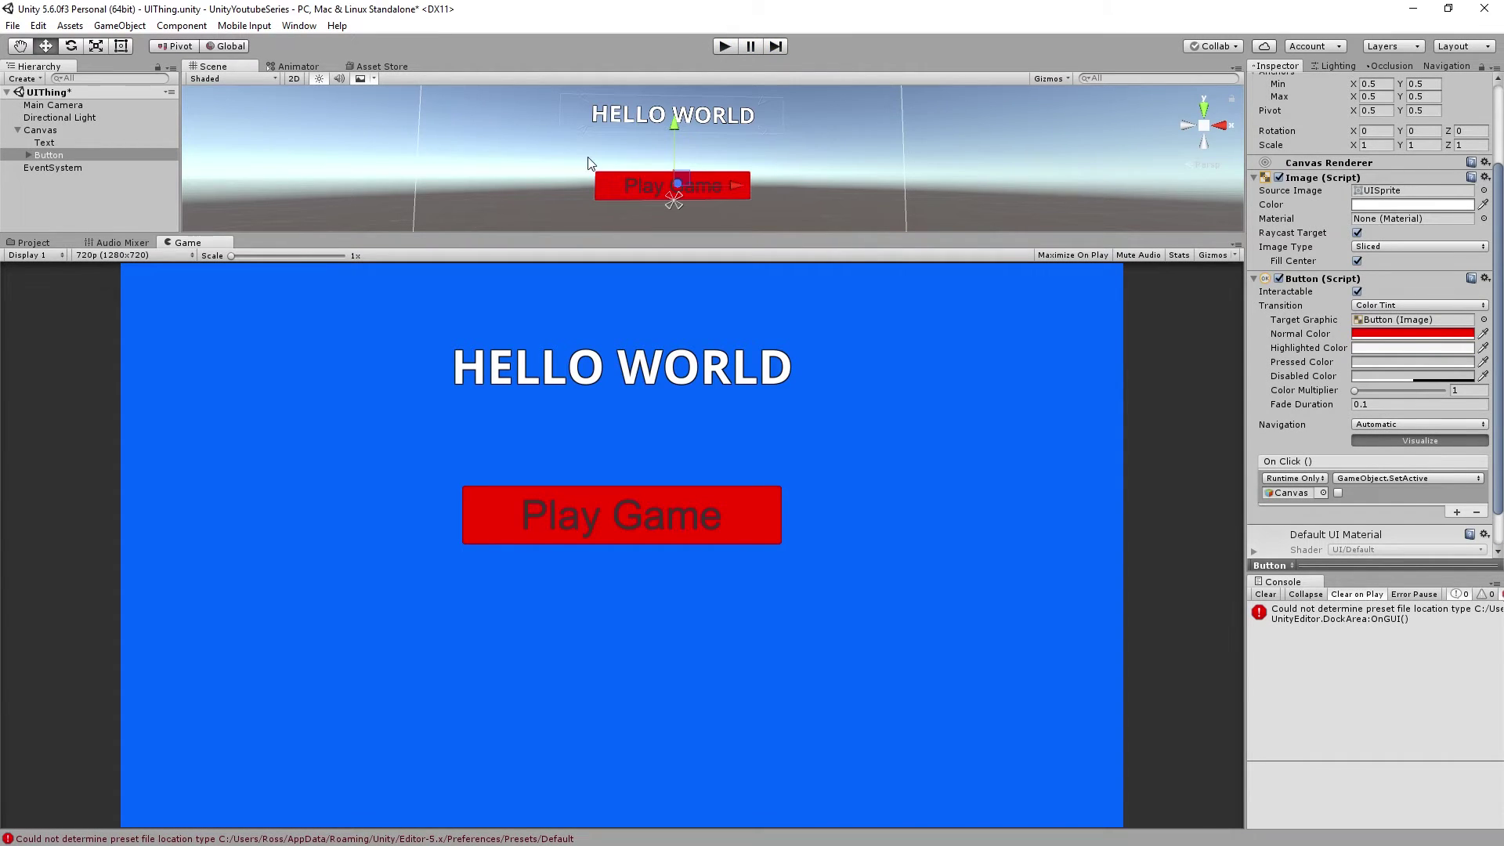
scroll(591, 163, "up", 3)
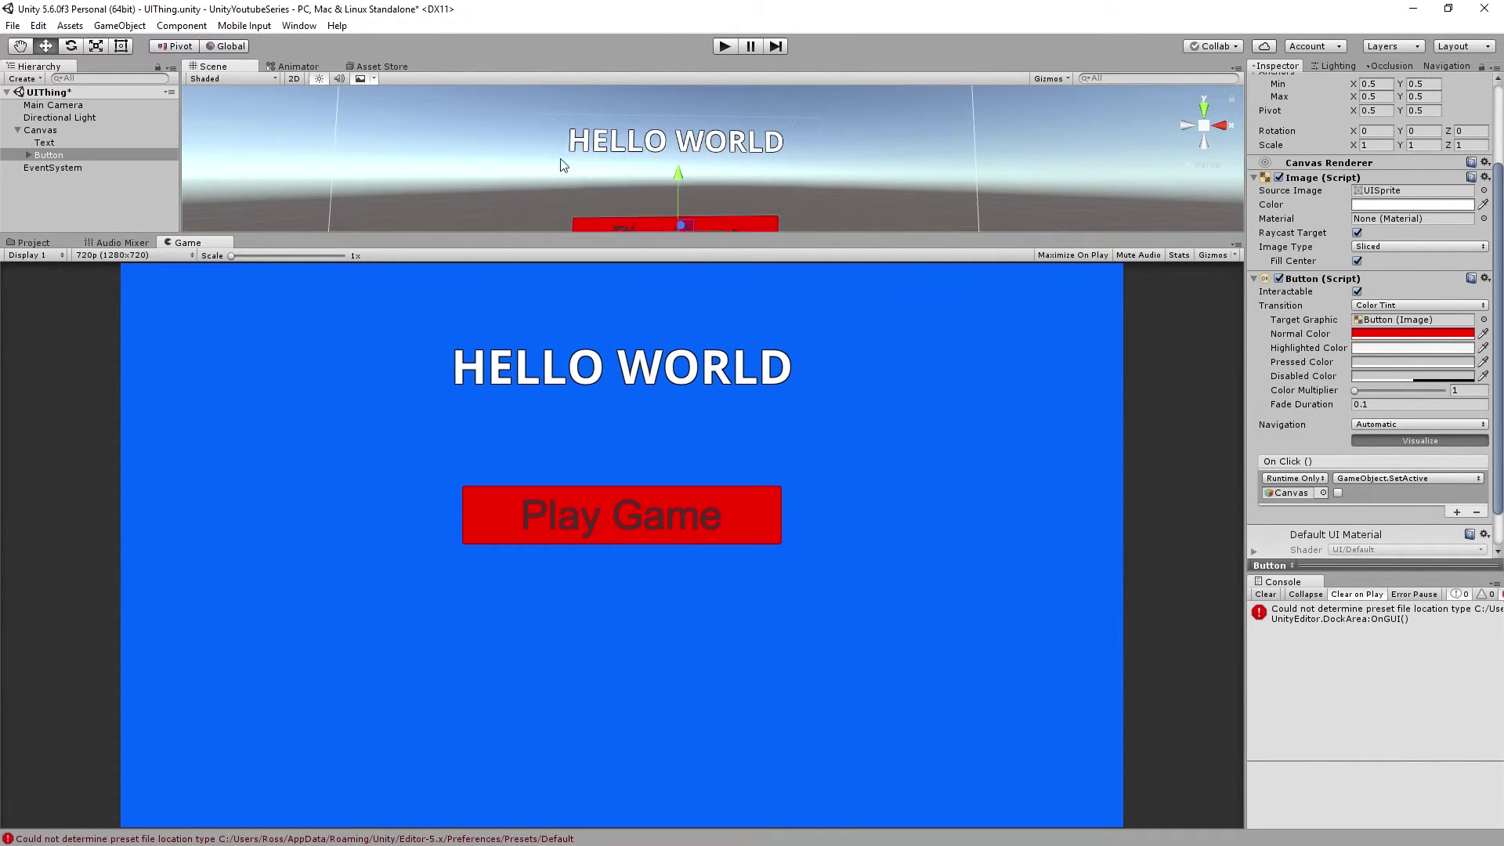
Step: Add a UI Image under the Canvas and frame it in the Scene view
right_click(40, 130)
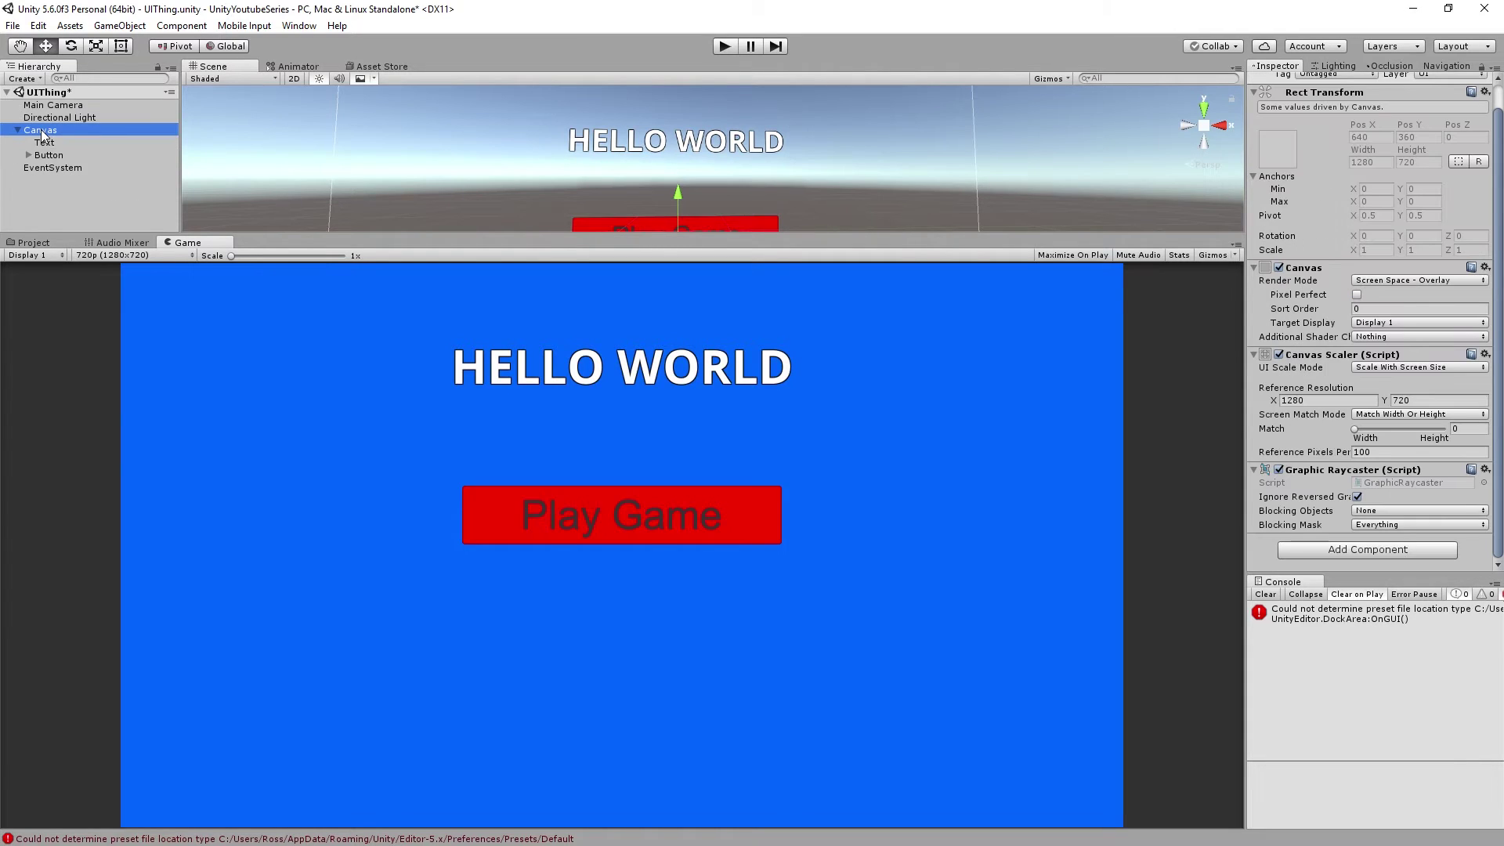
mouse_move(86, 365)
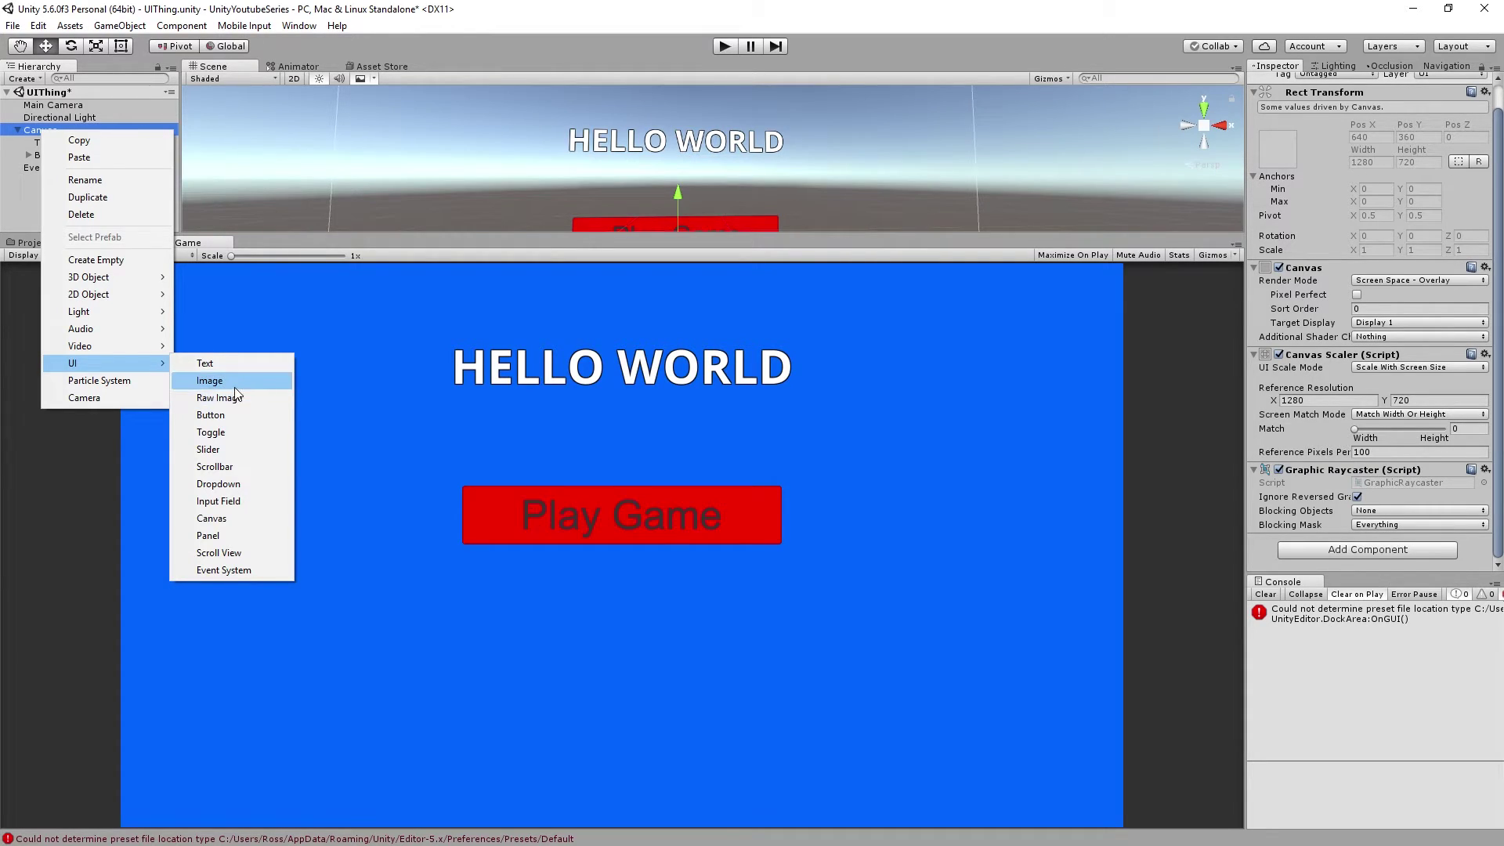
left_click(210, 380)
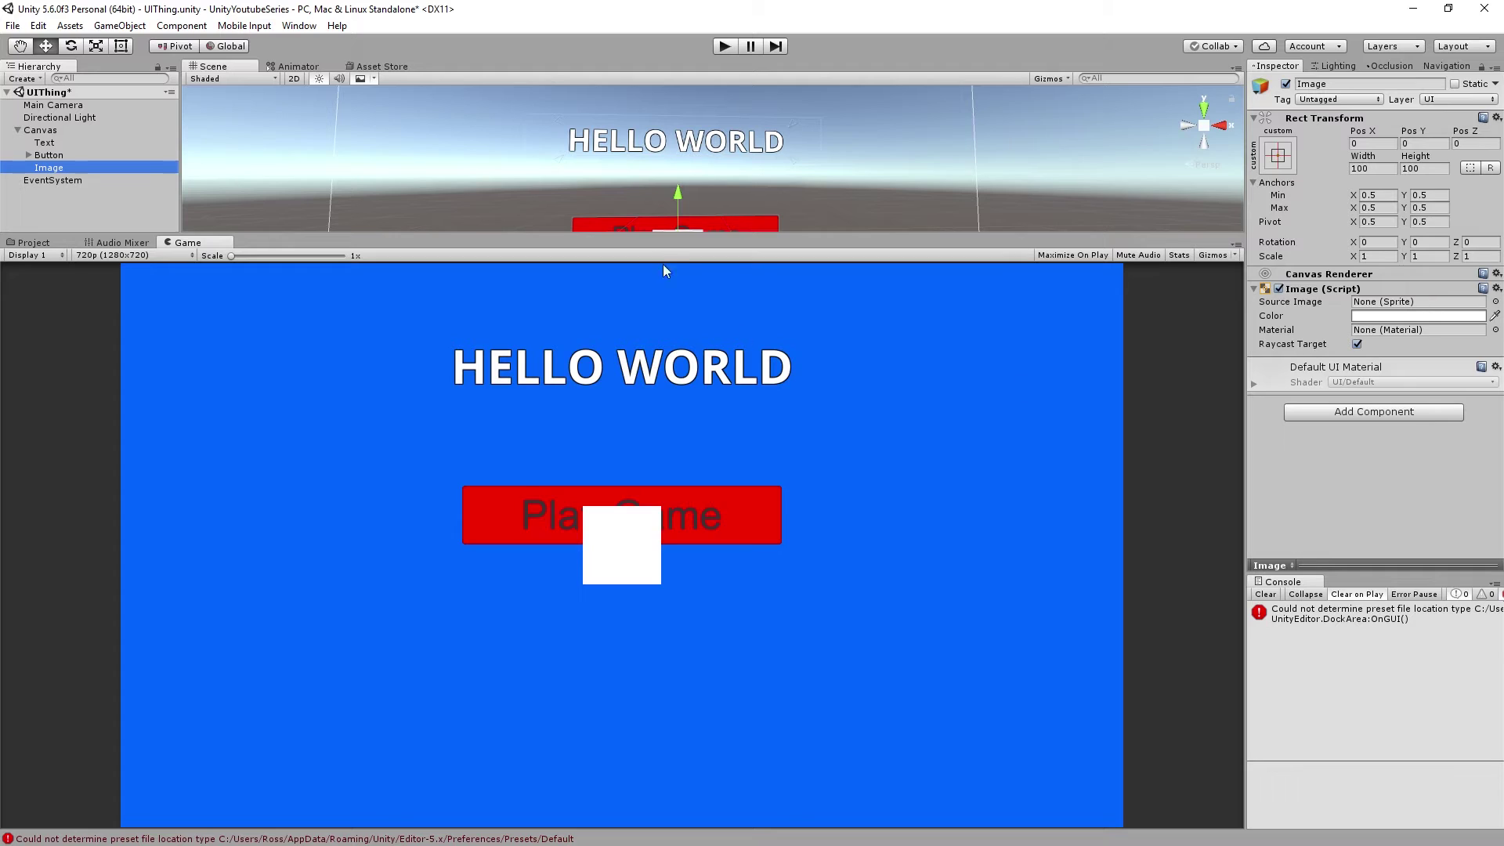
key("f")
left_click(121, 46)
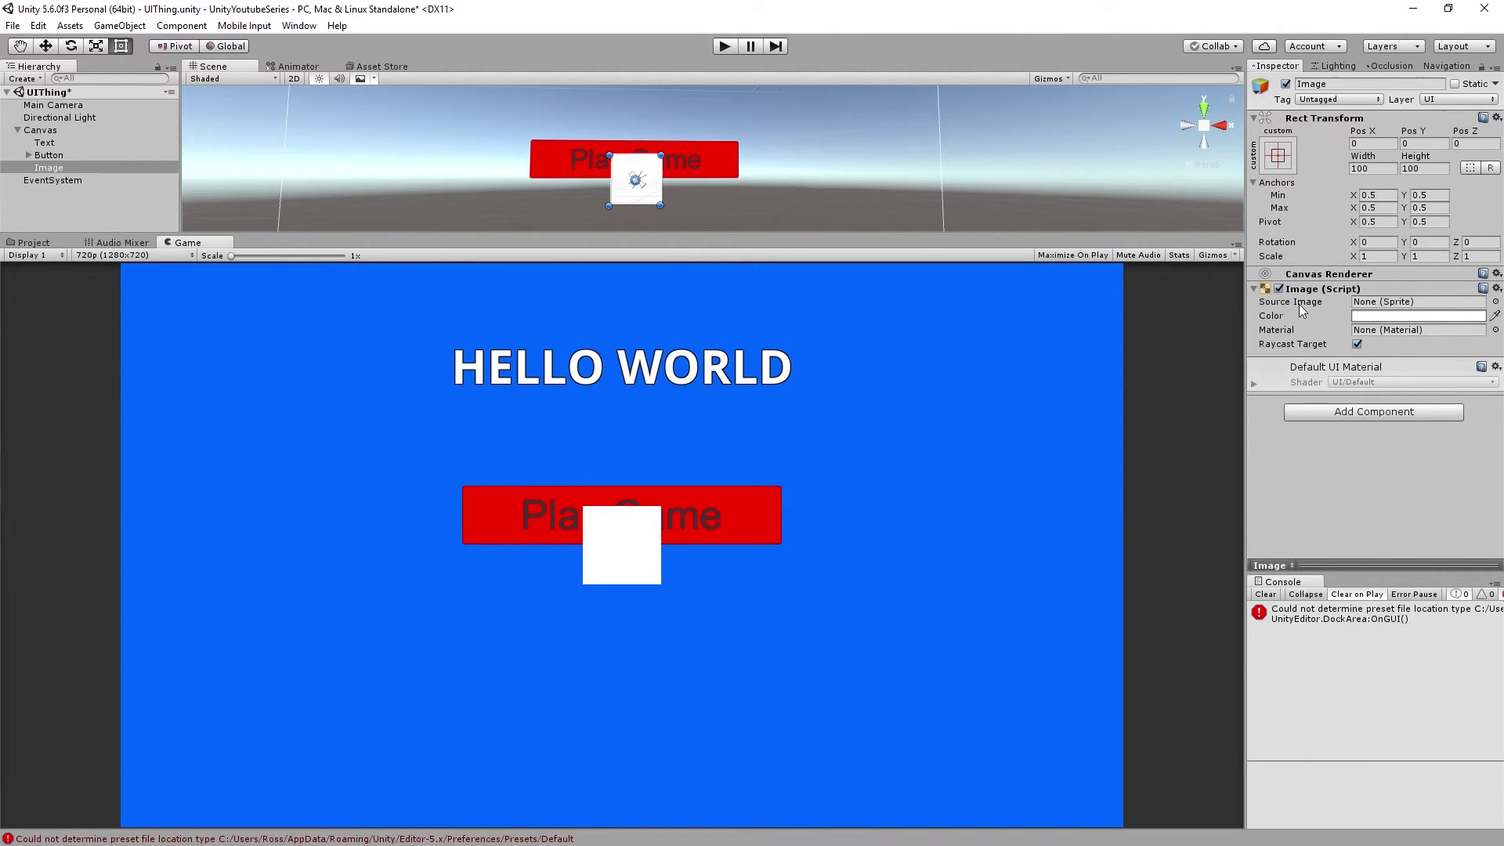
Step: Give the image ButtonArrowUpSprite and move it to 357, -107, right of Play Game
left_click(1495, 302)
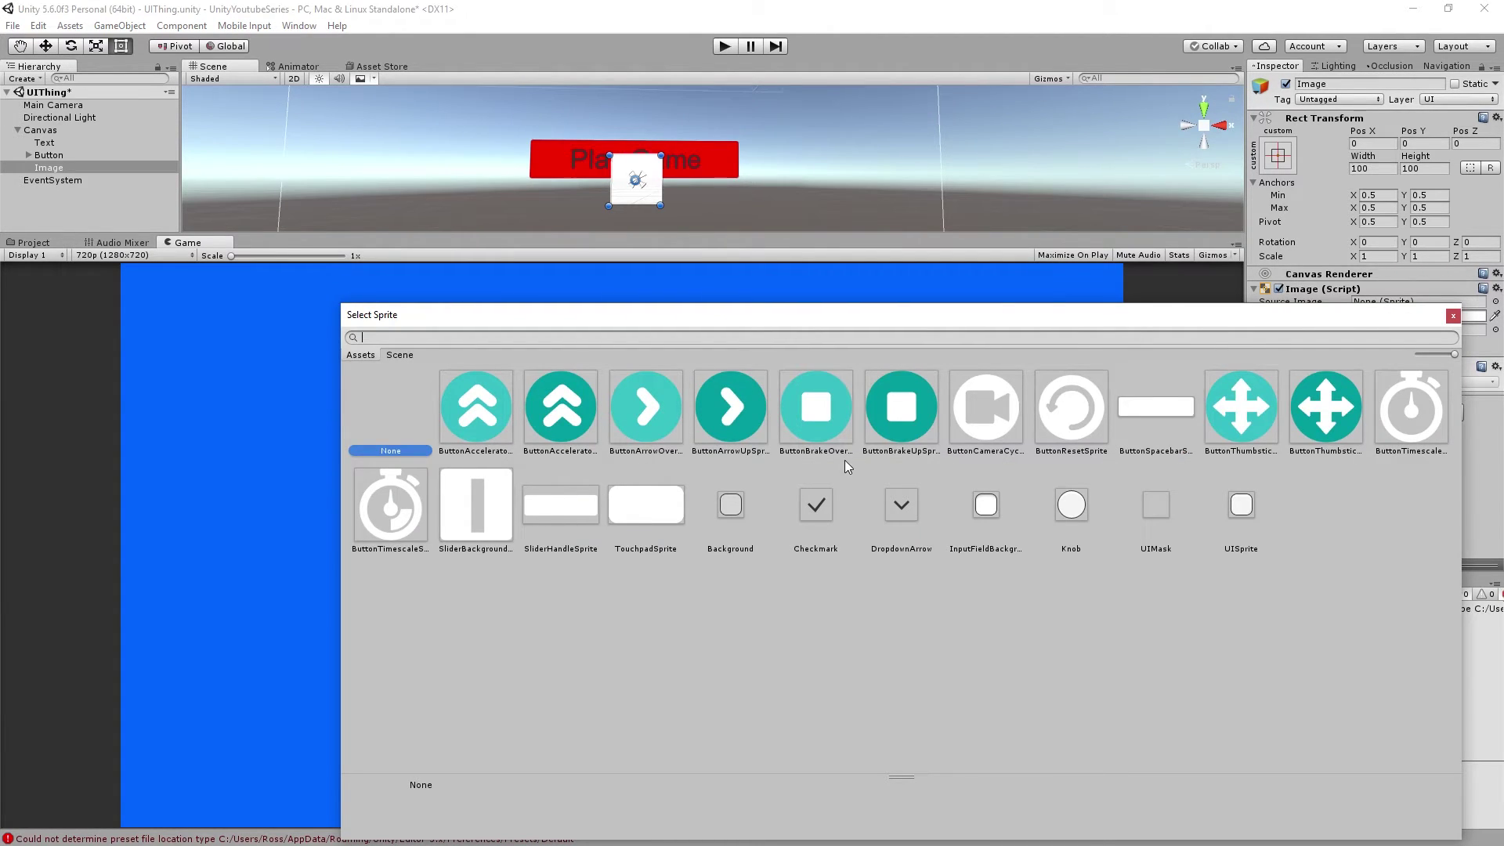
double_click(731, 407)
scroll(643, 180, "down", 1)
key("w")
mouse_move(656, 149)
left_mouse_down()
mouse_move(649, 139)
mouse_move(653, 157)
left_mouse_up()
scroll(653, 157, "down", 2)
left_click_drag(727, 209, 843, 212)
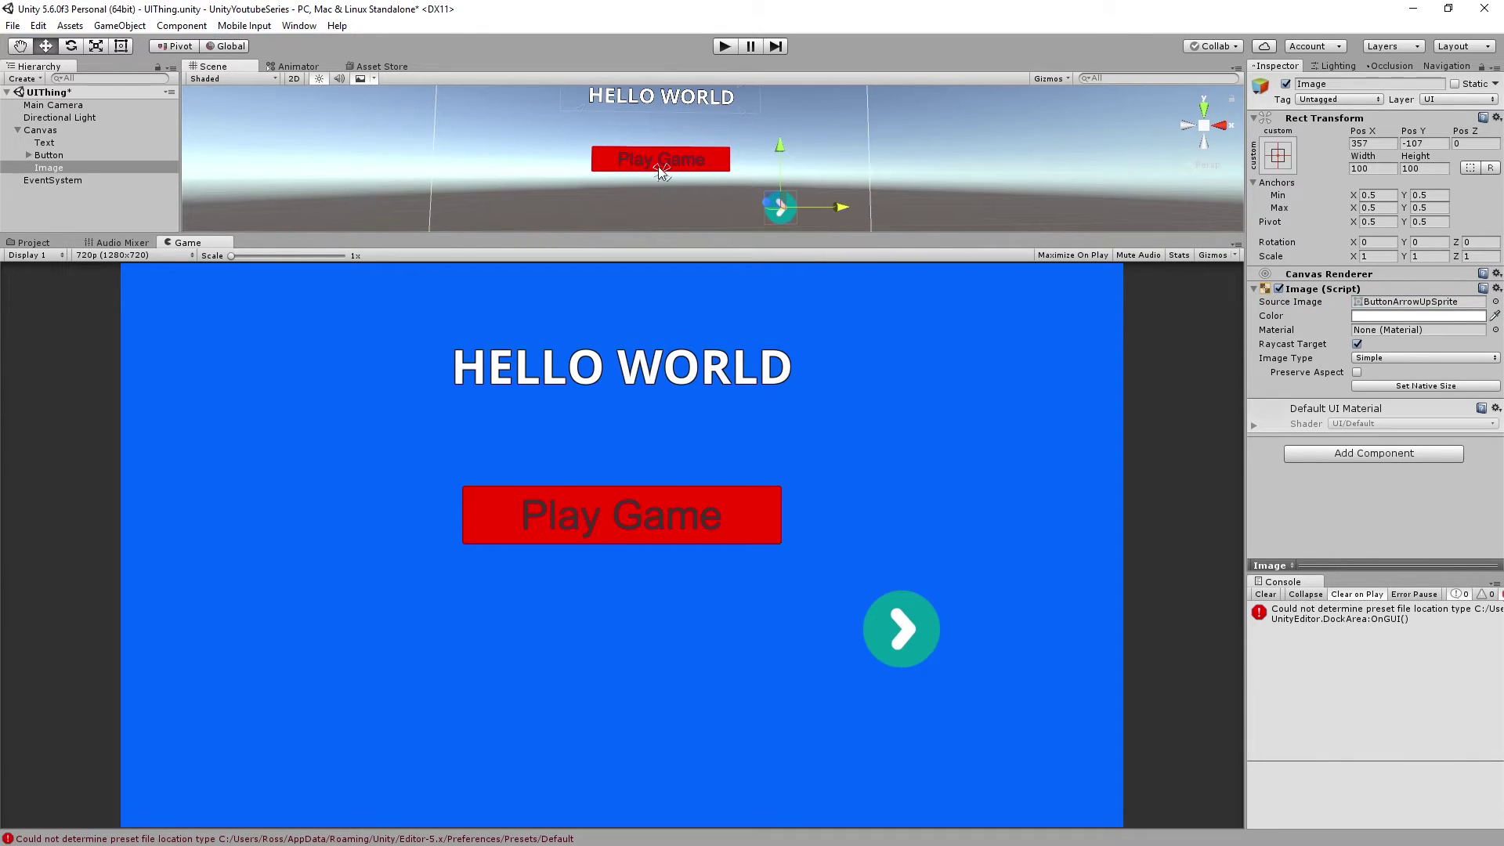
Step: Stretch the Play Game button's anchors out to the right and left
left_click(663, 163)
scroll(663, 163, "up", 1)
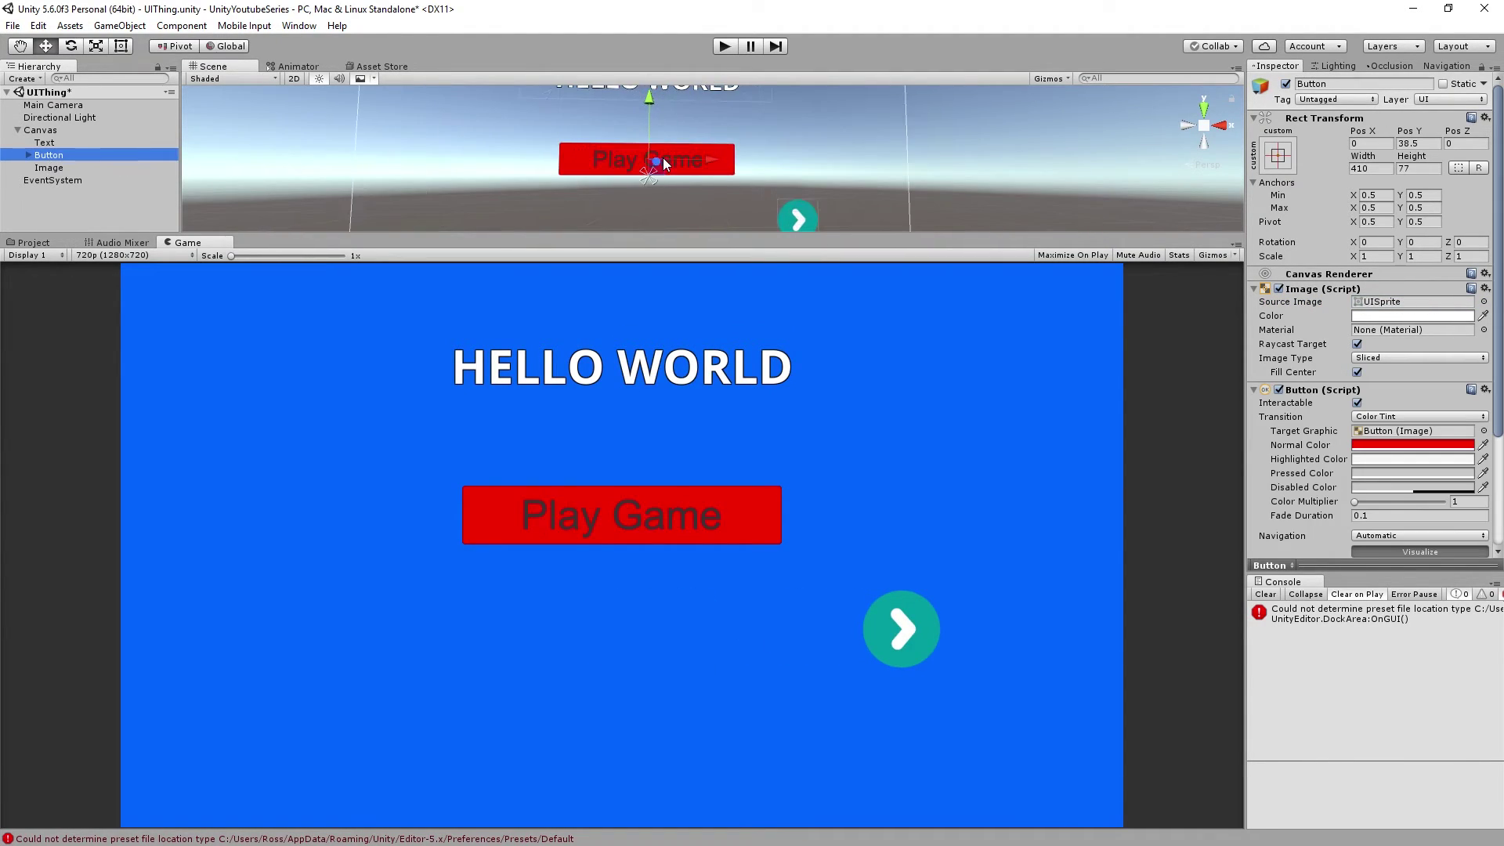
left_click_drag(652, 177, 740, 137)
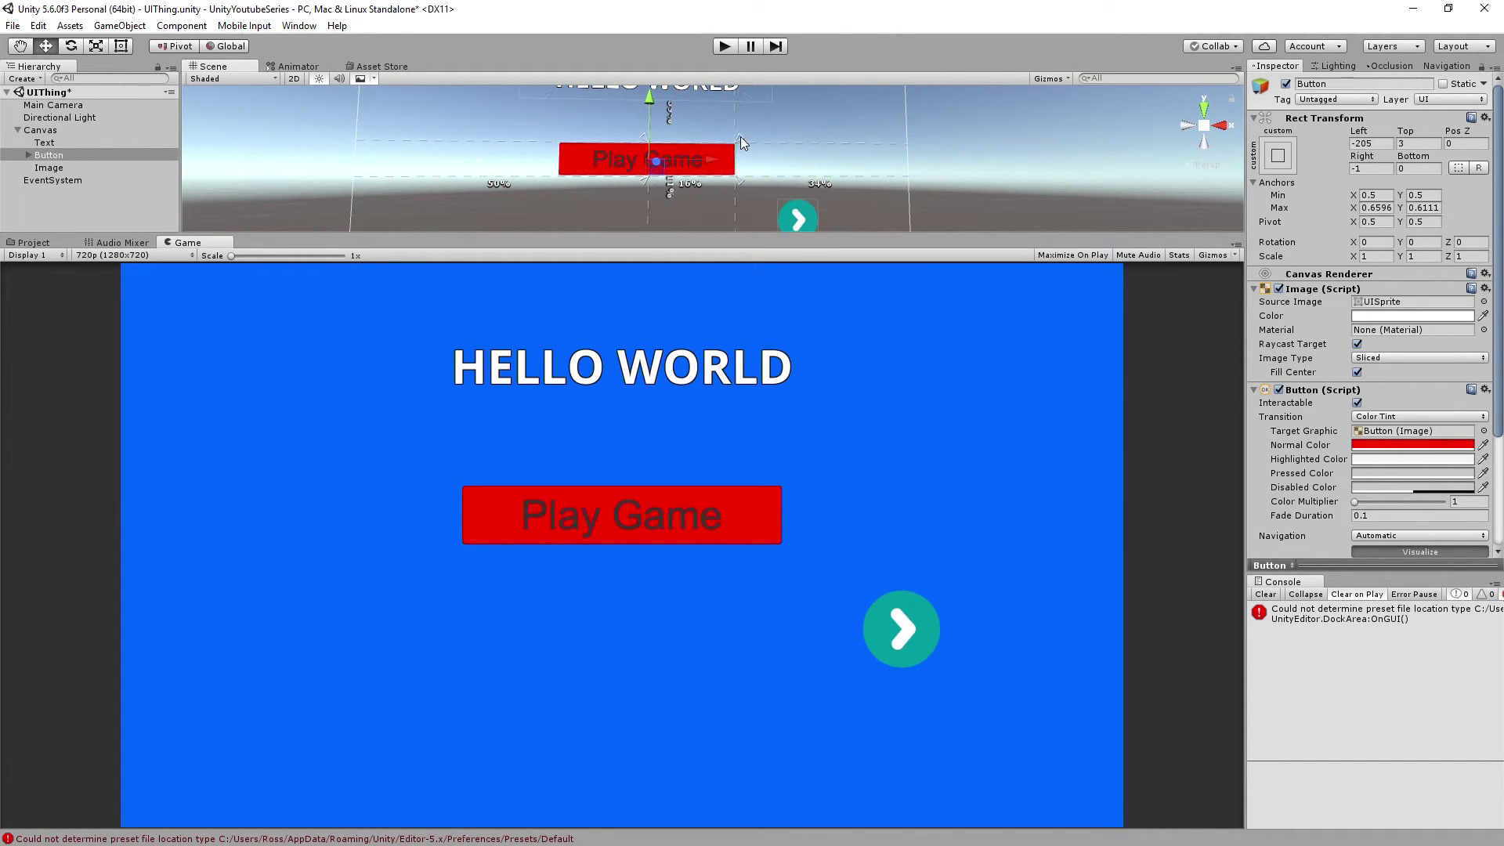
left_click(643, 135)
left_click(620, 139)
scroll(623, 135, "up", 1)
left_click_drag(625, 135, 503, 134)
left_click_drag(554, 233, 486, 236)
Step: Preview the game at Standalone, 1680x1050, 5:4, Standalone again, then 720p (1280x720)
left_click(116, 253)
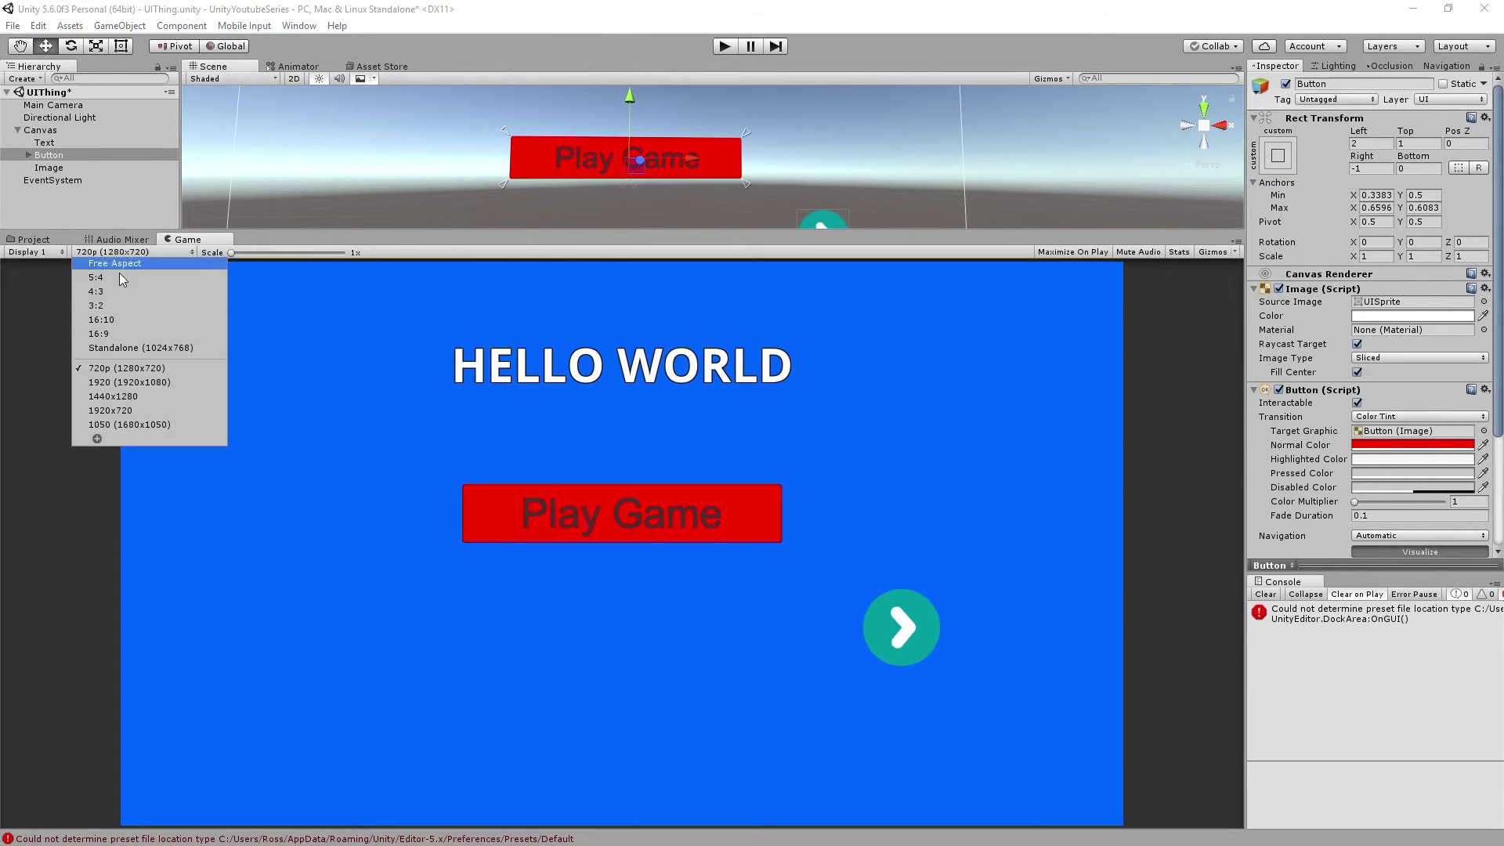
left_click(170, 351)
left_click(115, 251)
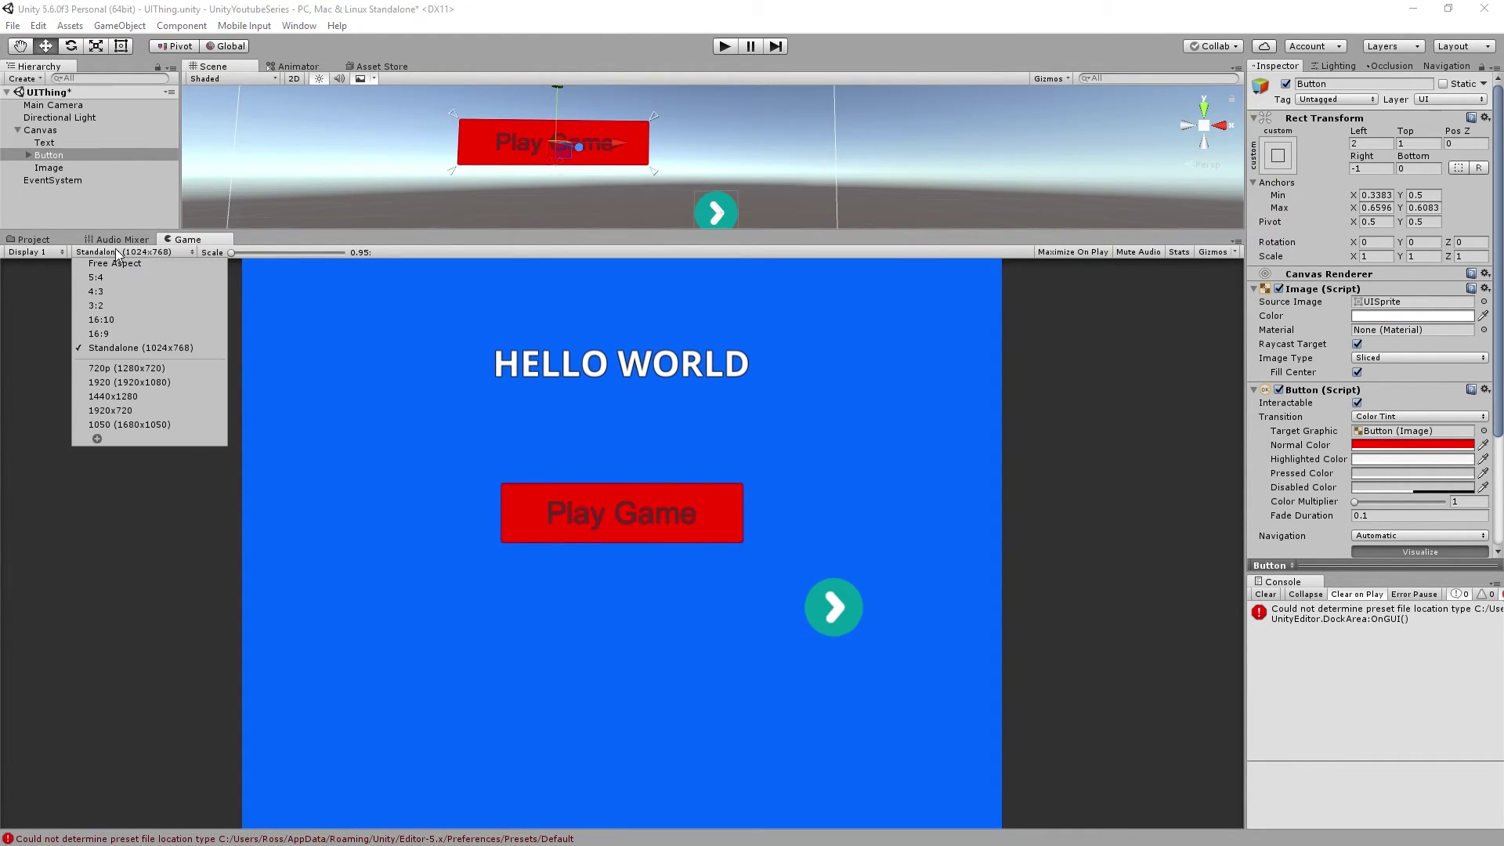
left_click(133, 425)
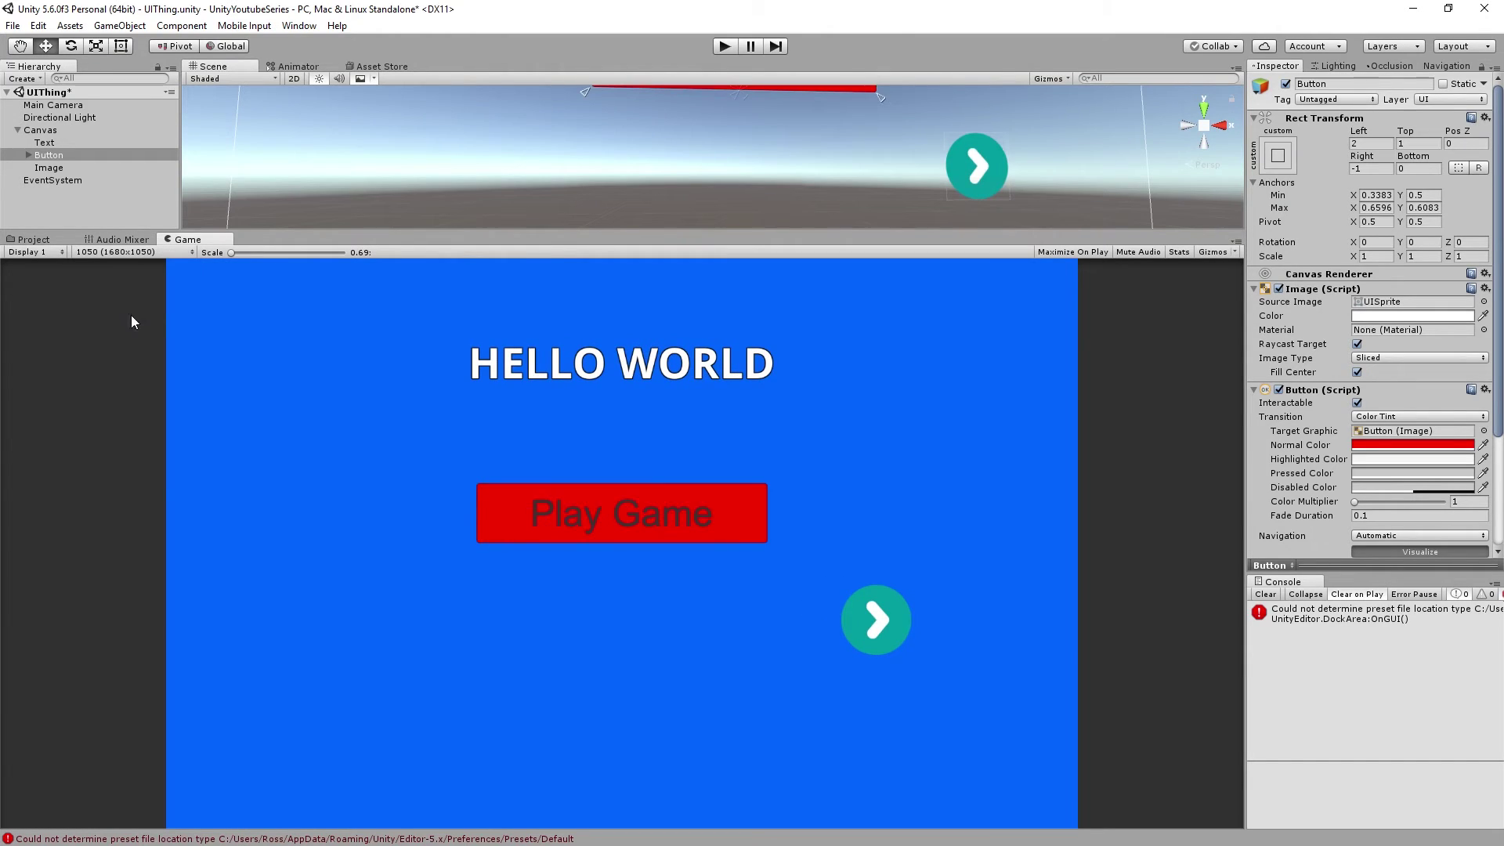
left_click(110, 252)
left_click(115, 282)
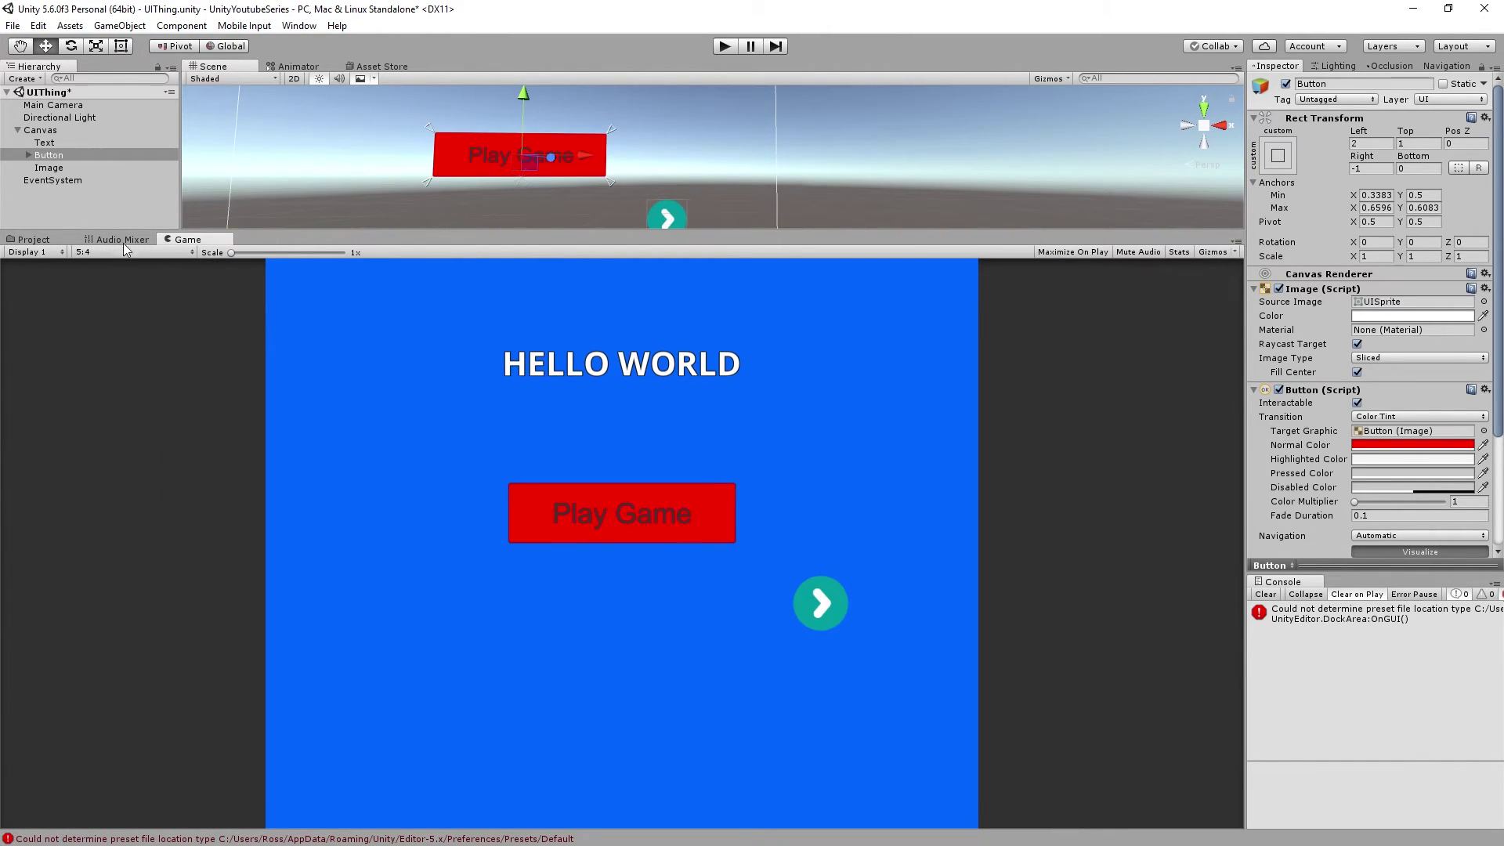
left_click(124, 250)
left_click(123, 342)
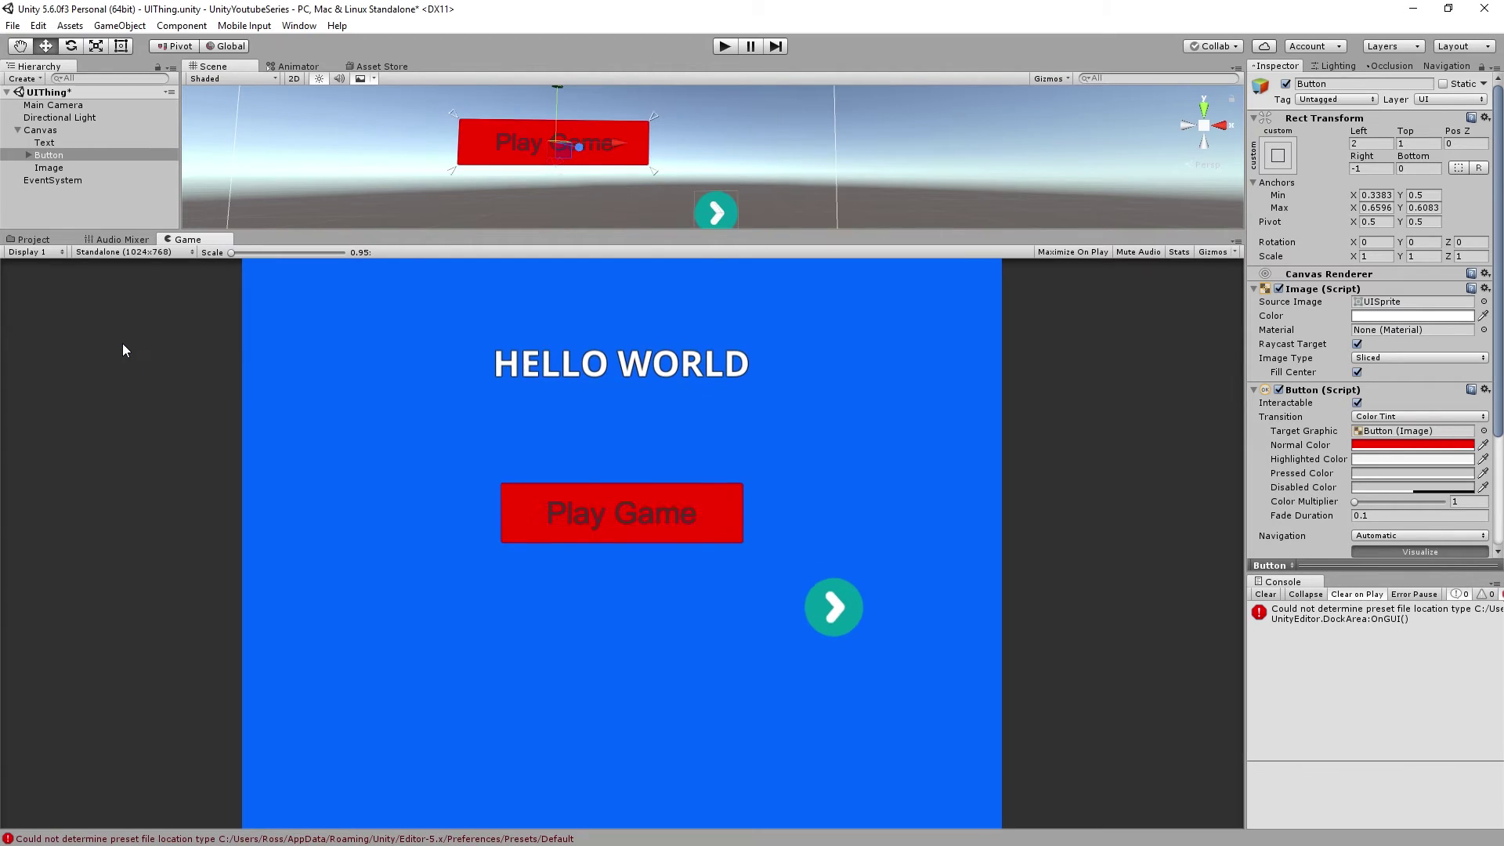
left_click(129, 251)
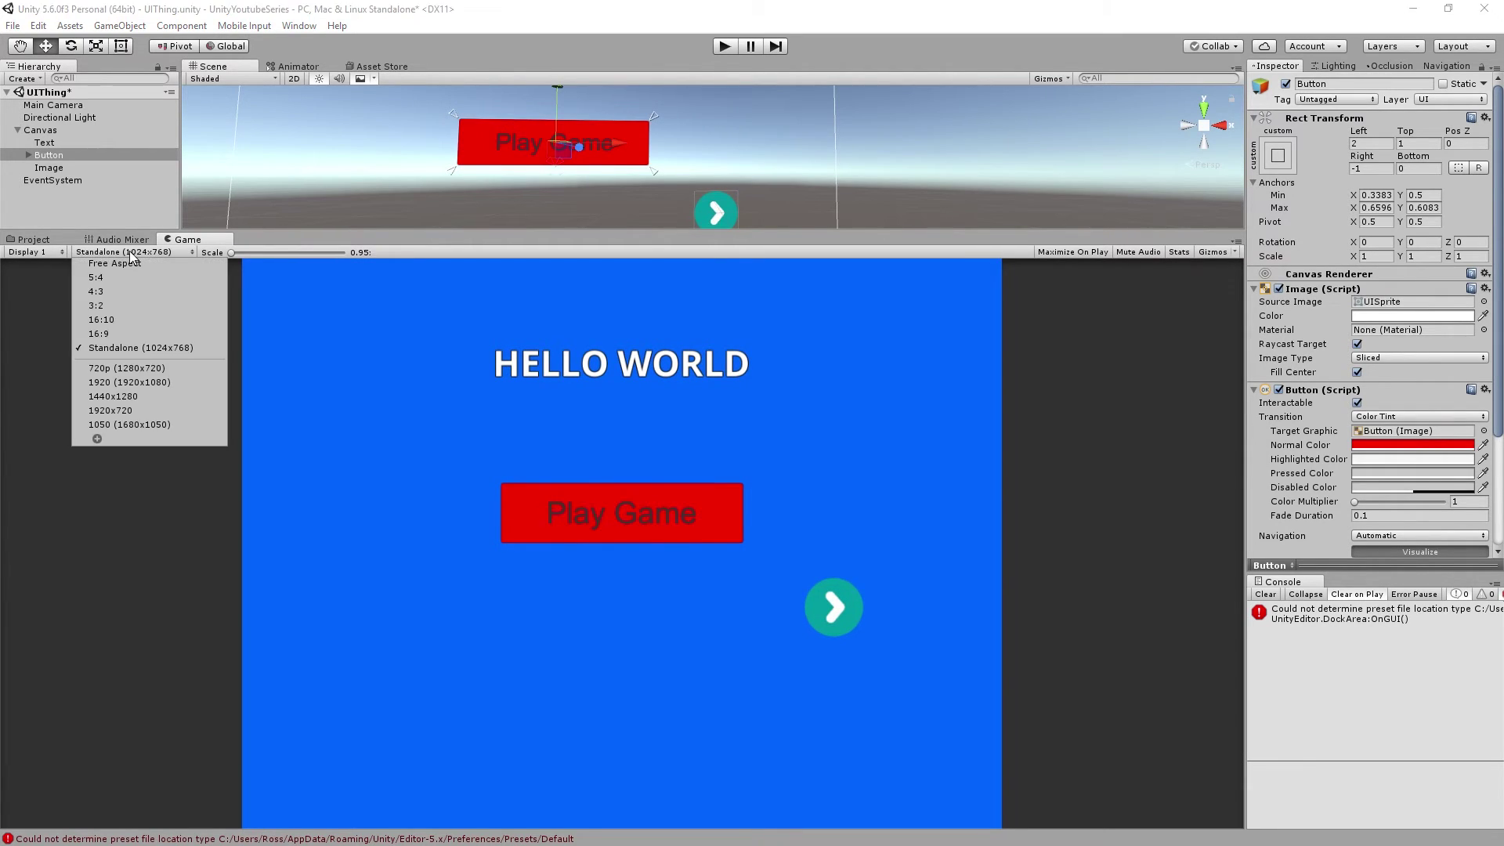
left_click(143, 360)
Step: Pan the Scene view to the arrow image and select it
middle_click_drag(494, 121, 625, 142)
middle_click_drag(910, 160, 783, 102)
left_click(811, 177)
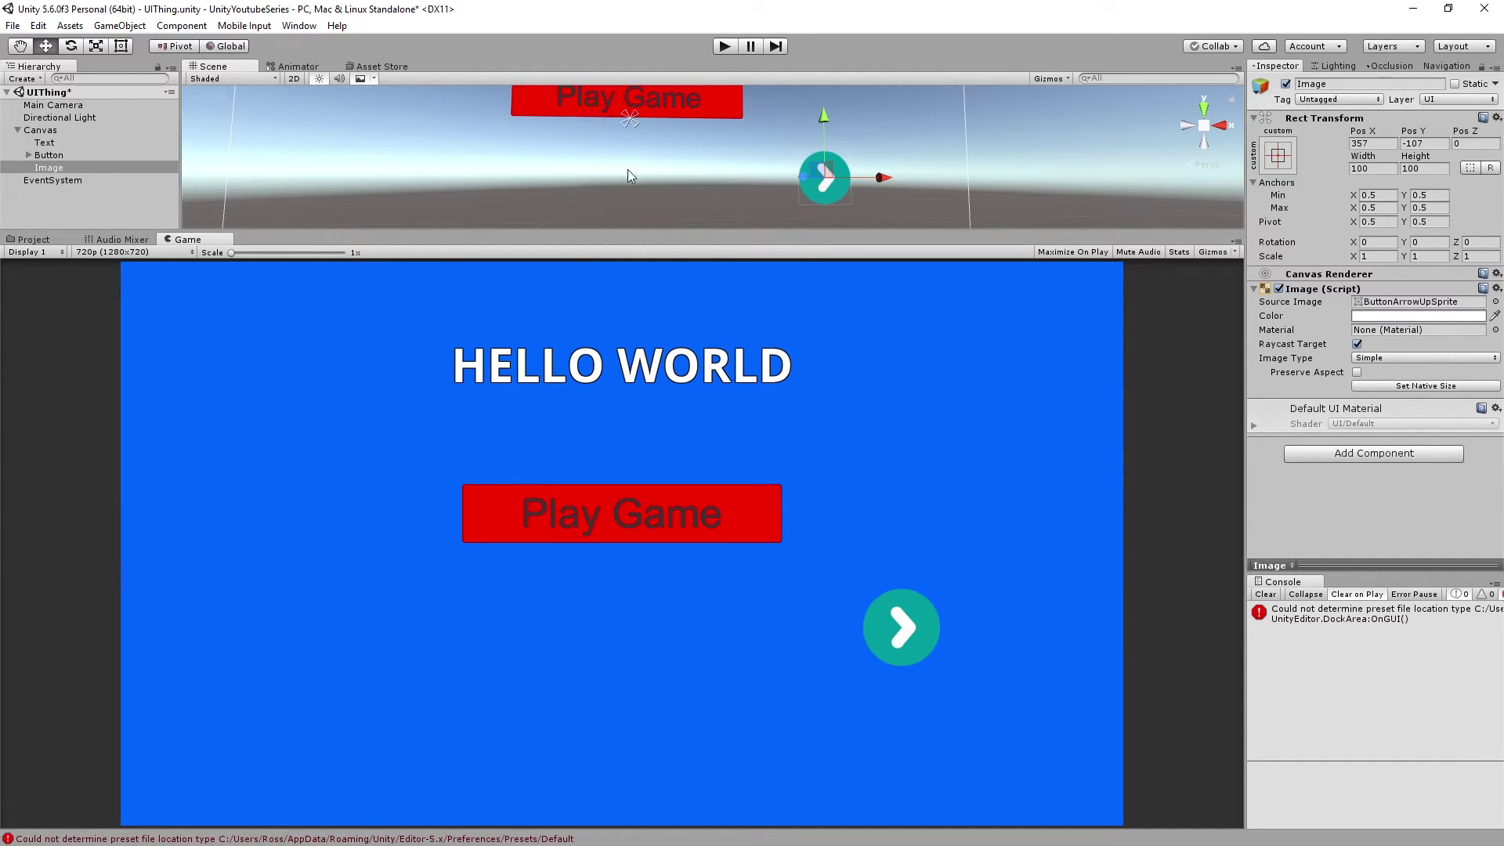
scroll(627, 170, "down", 2)
middle_click_drag(540, 165, 623, 235)
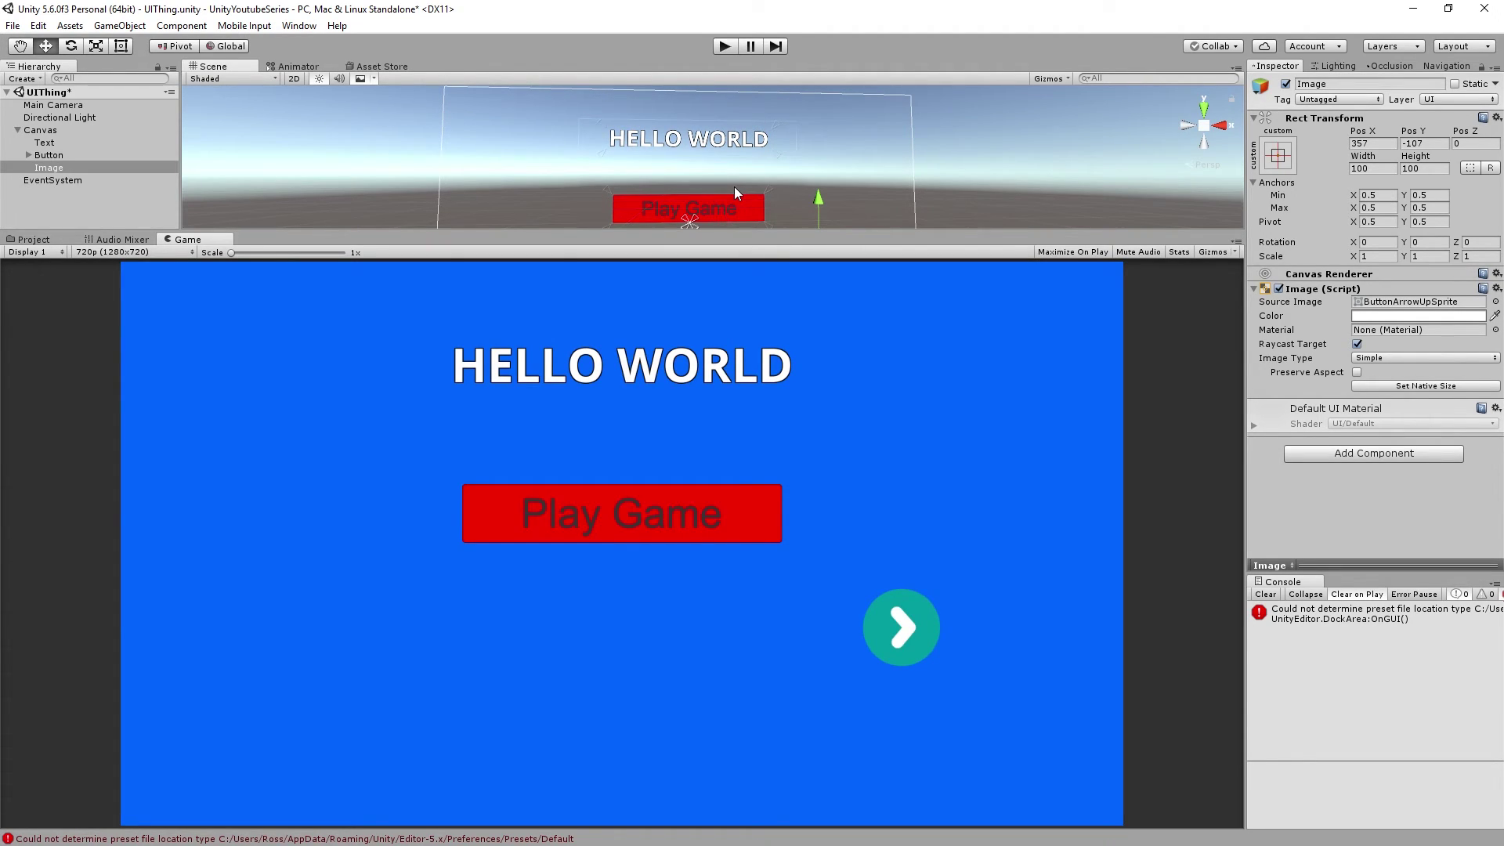
scroll(682, 190, "up", 2)
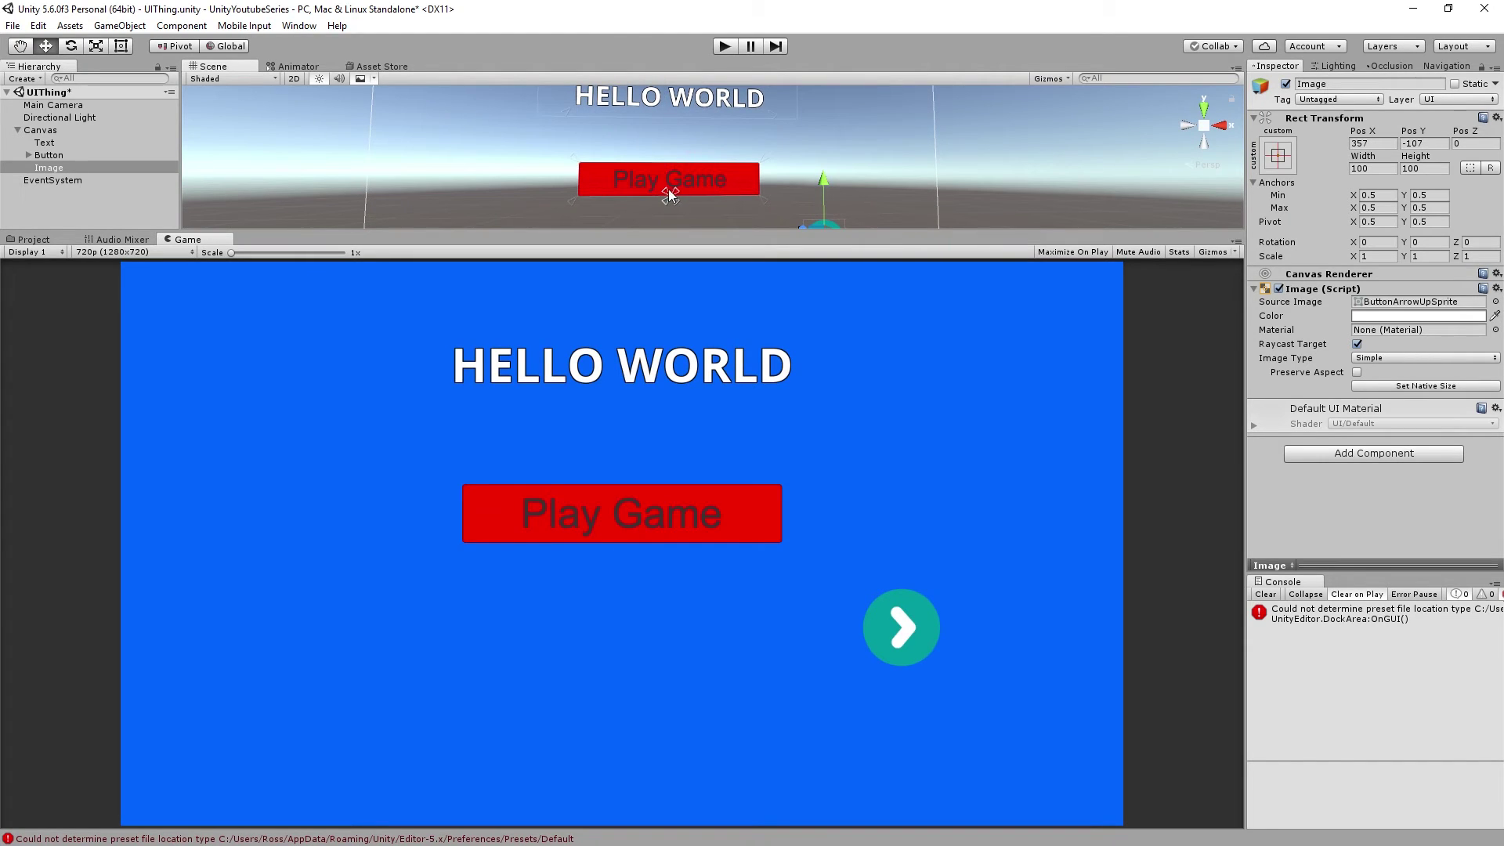
middle_click_drag(703, 179, 617, 146)
scroll(275, 162, "down", 3)
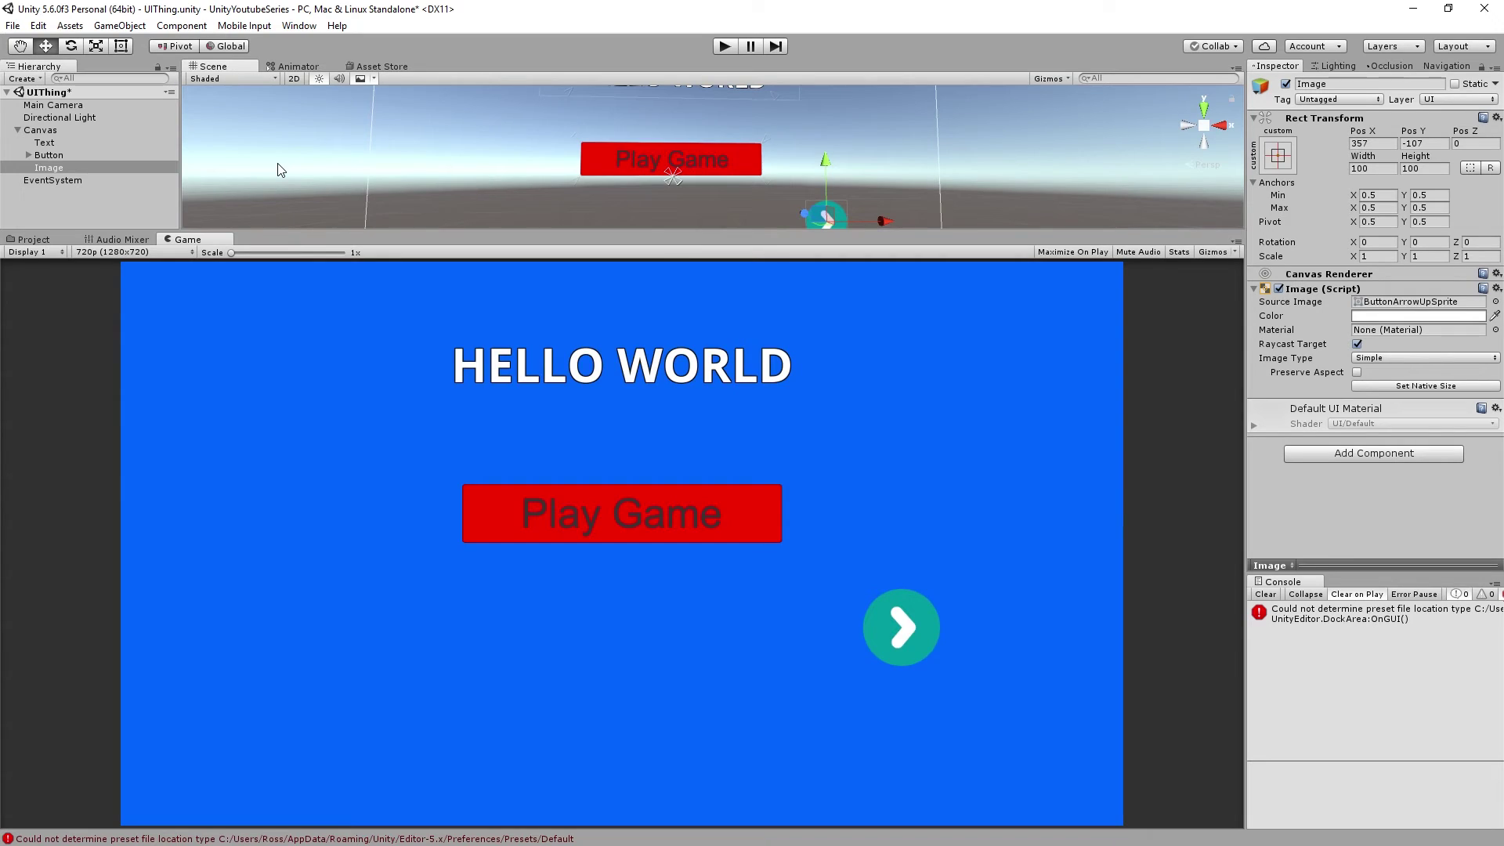
Step: Add a Raw Image under the Canvas with the Thumb_Palm_Desktop texture
right_click(36, 129)
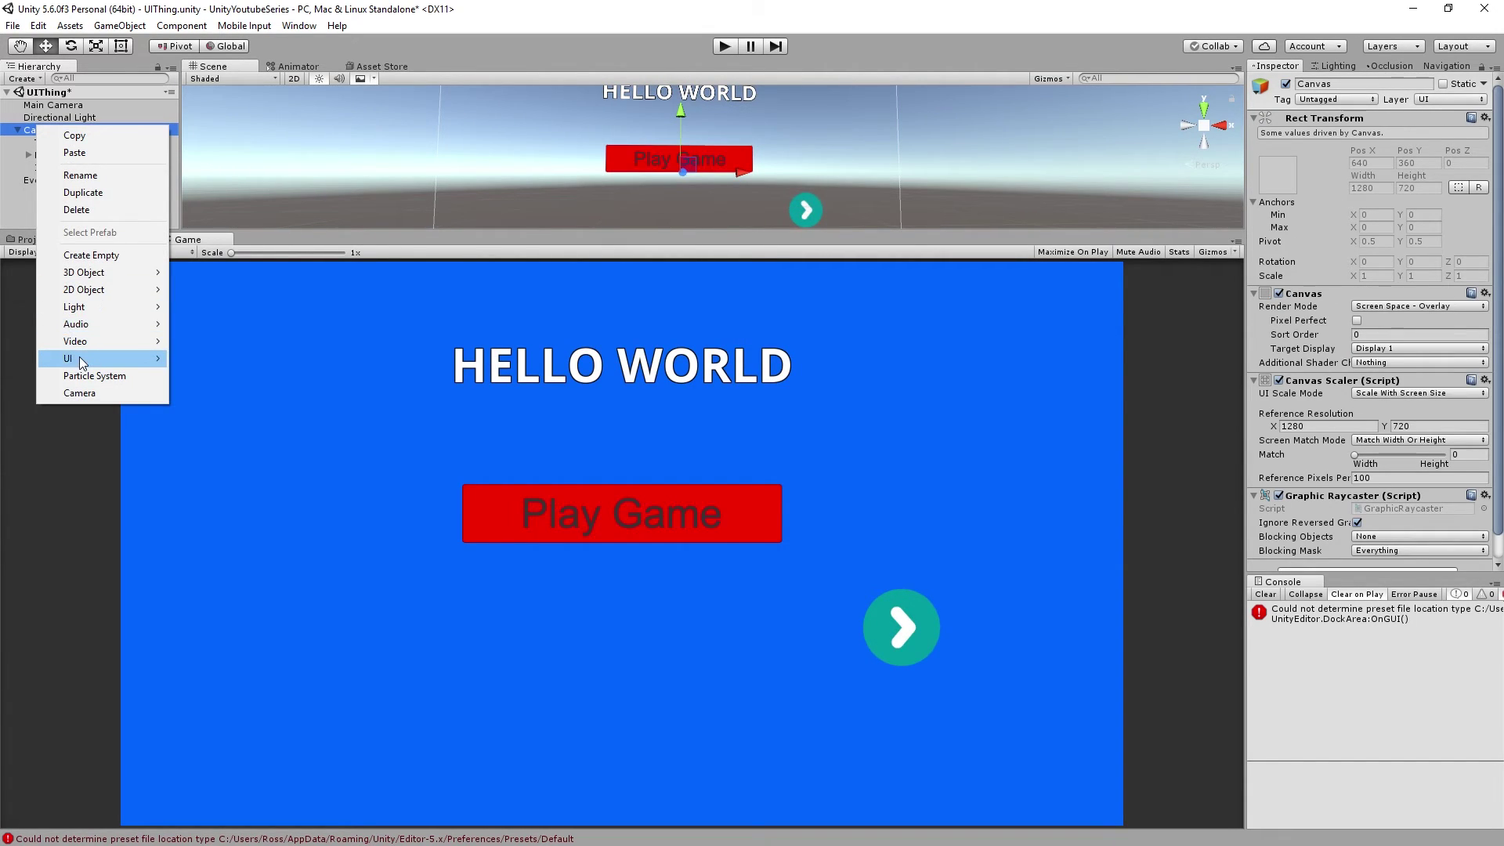
mouse_move(78, 357)
left_click(232, 394)
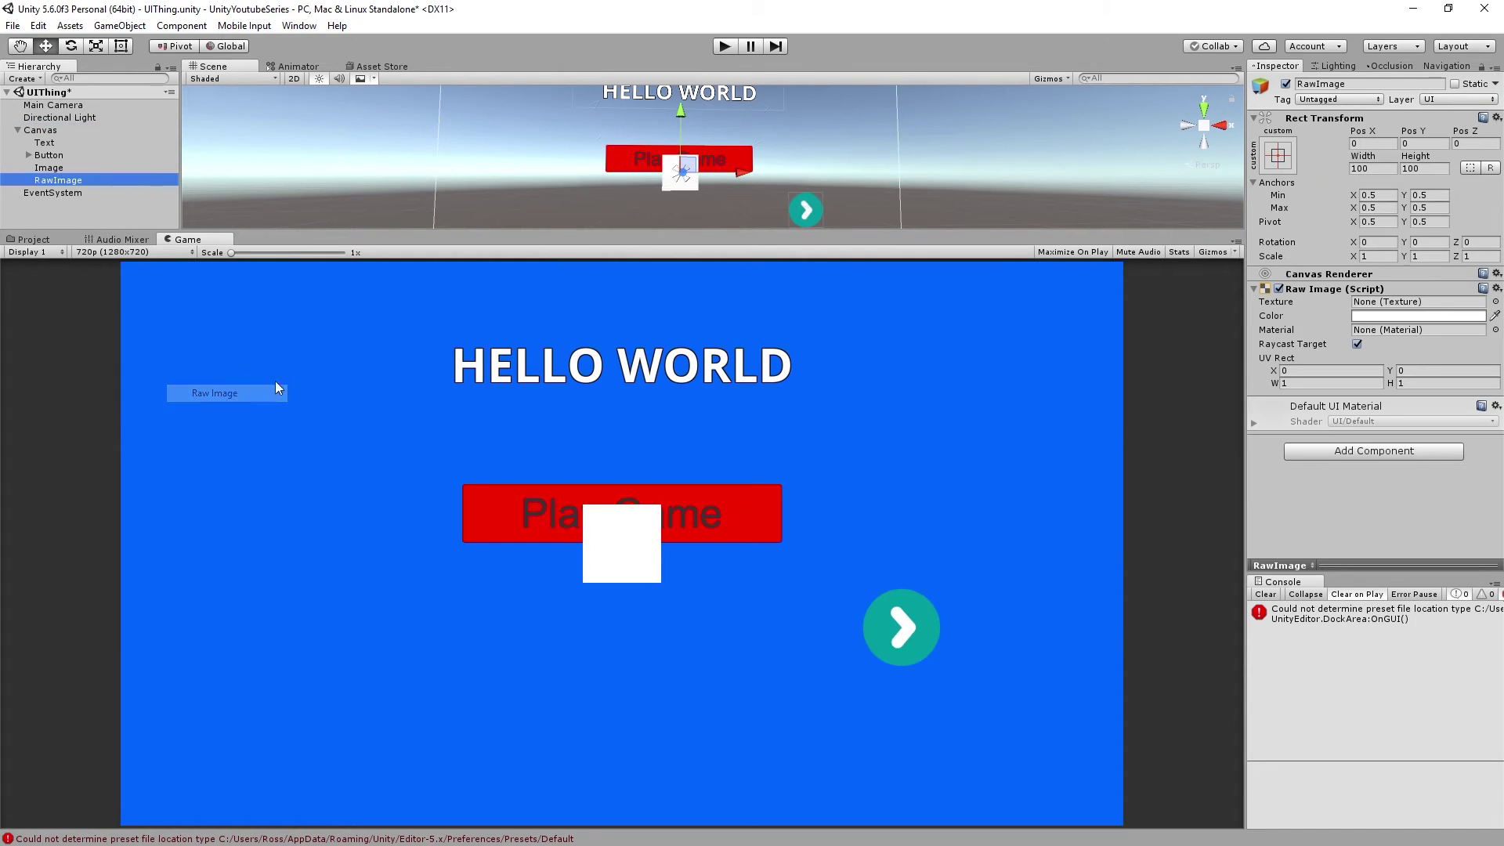
left_click_drag(746, 173, 564, 173)
left_click(1496, 301)
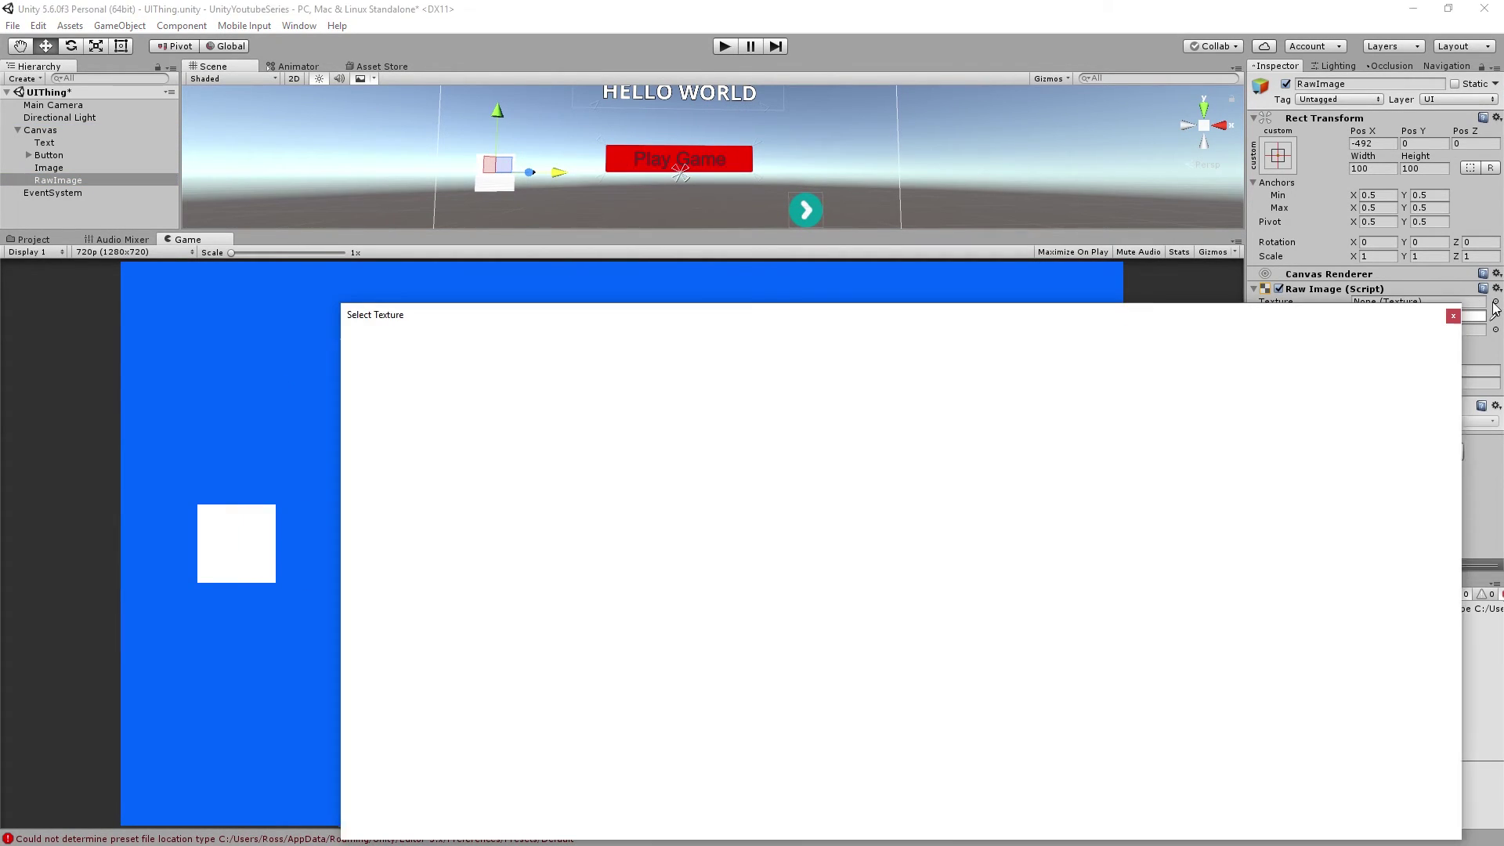
scroll(756, 458, "down", 10)
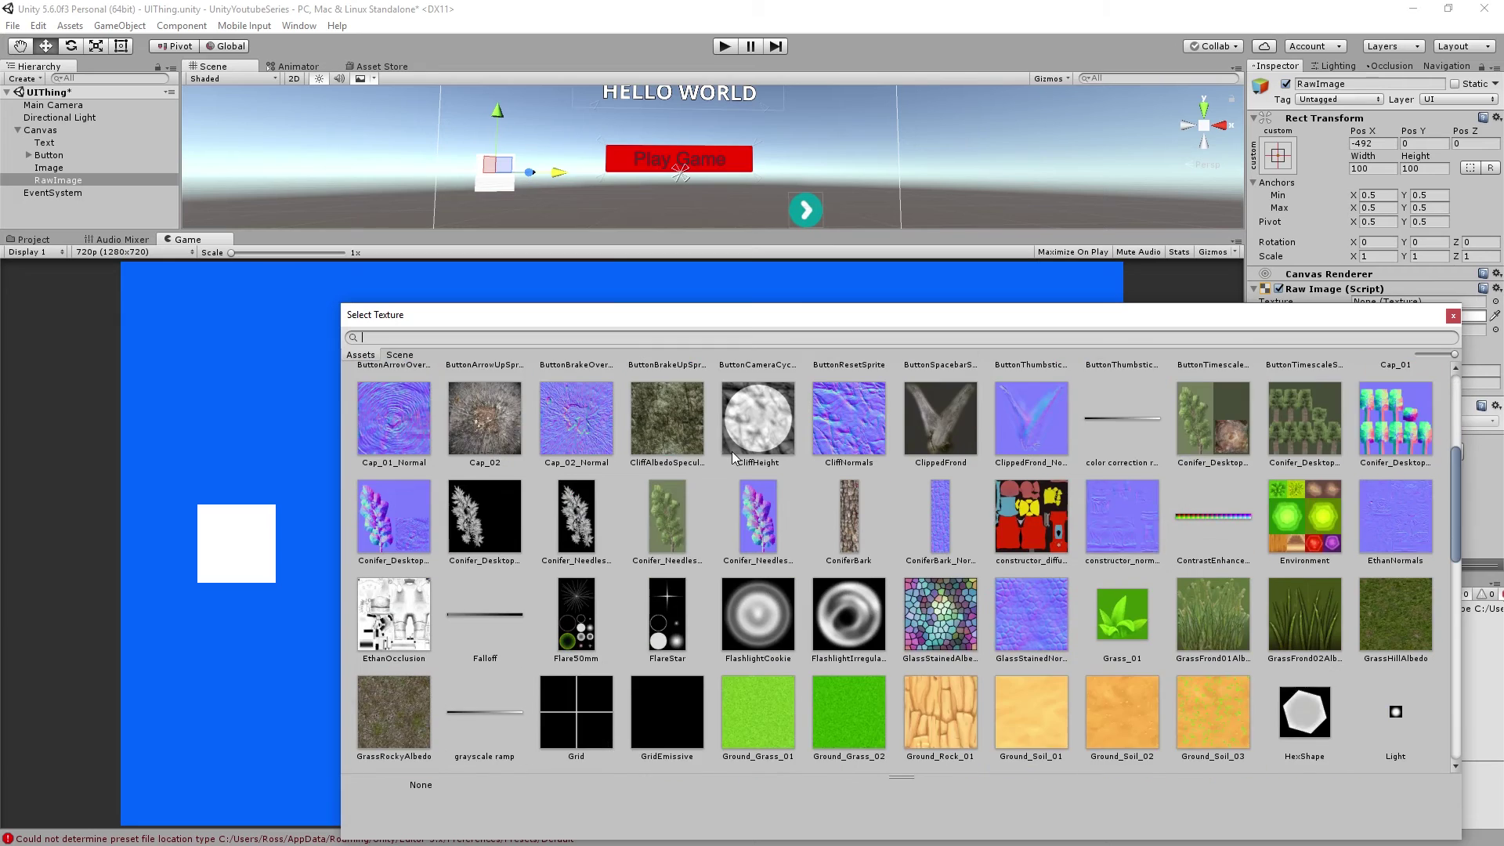
scroll(721, 458, "down", 5)
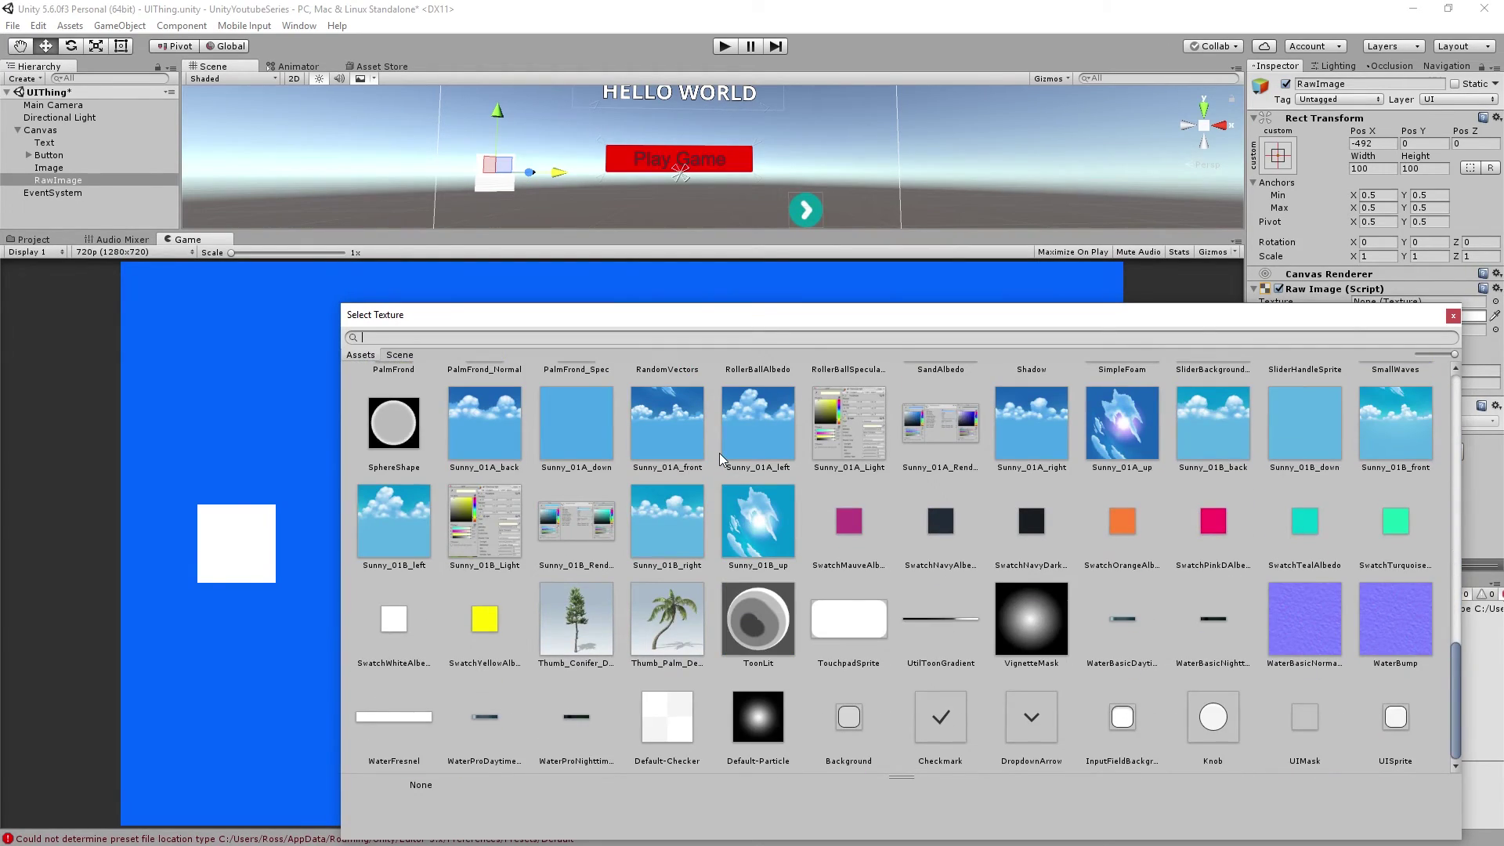
double_click(664, 623)
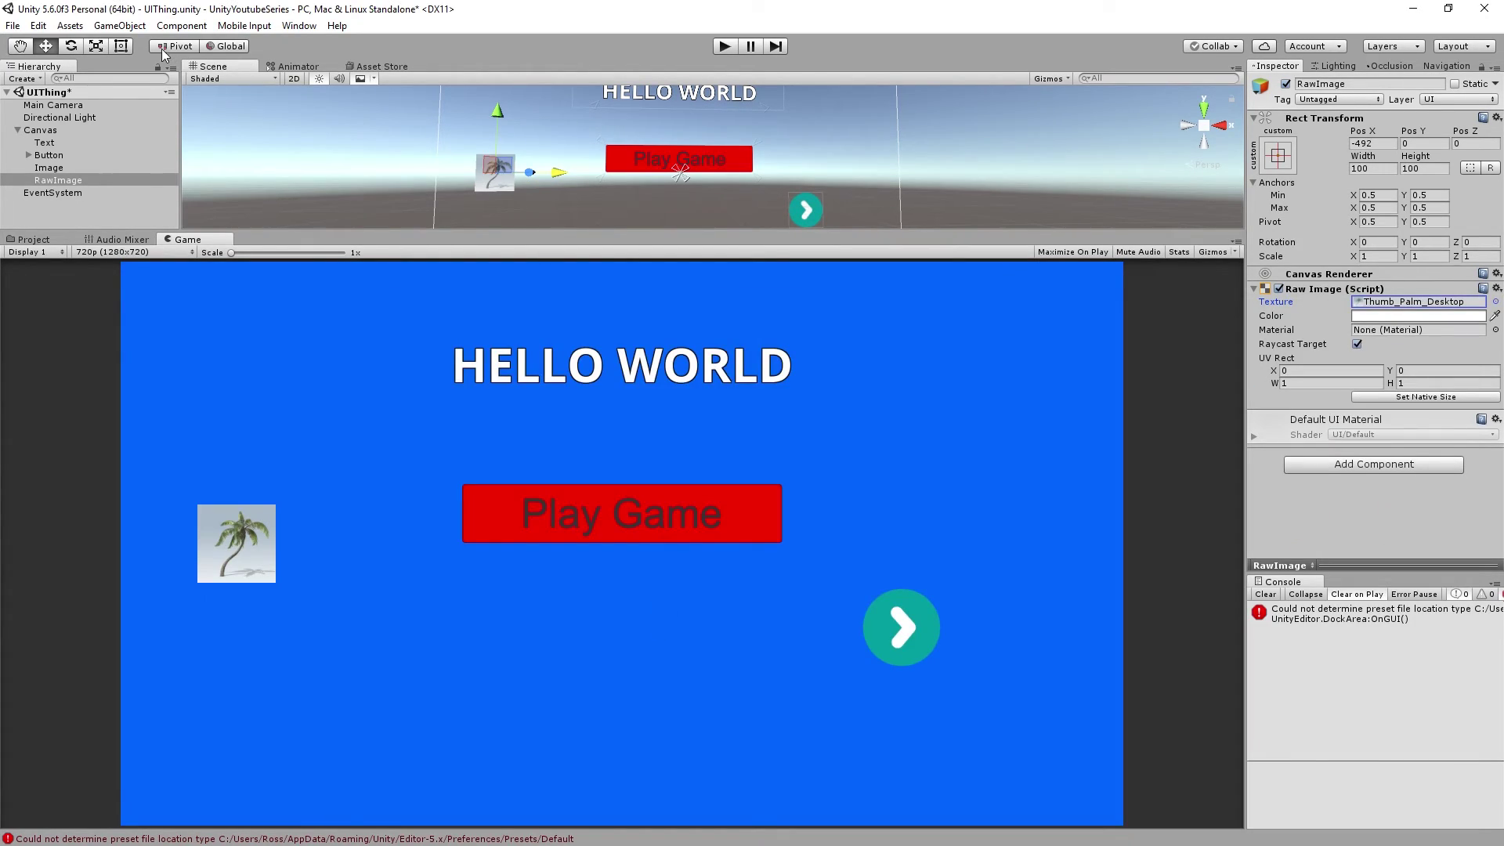
Step: Resize the palm image to 519×519 at -380.5, -100.5 and order it first under Canvas
key("t")
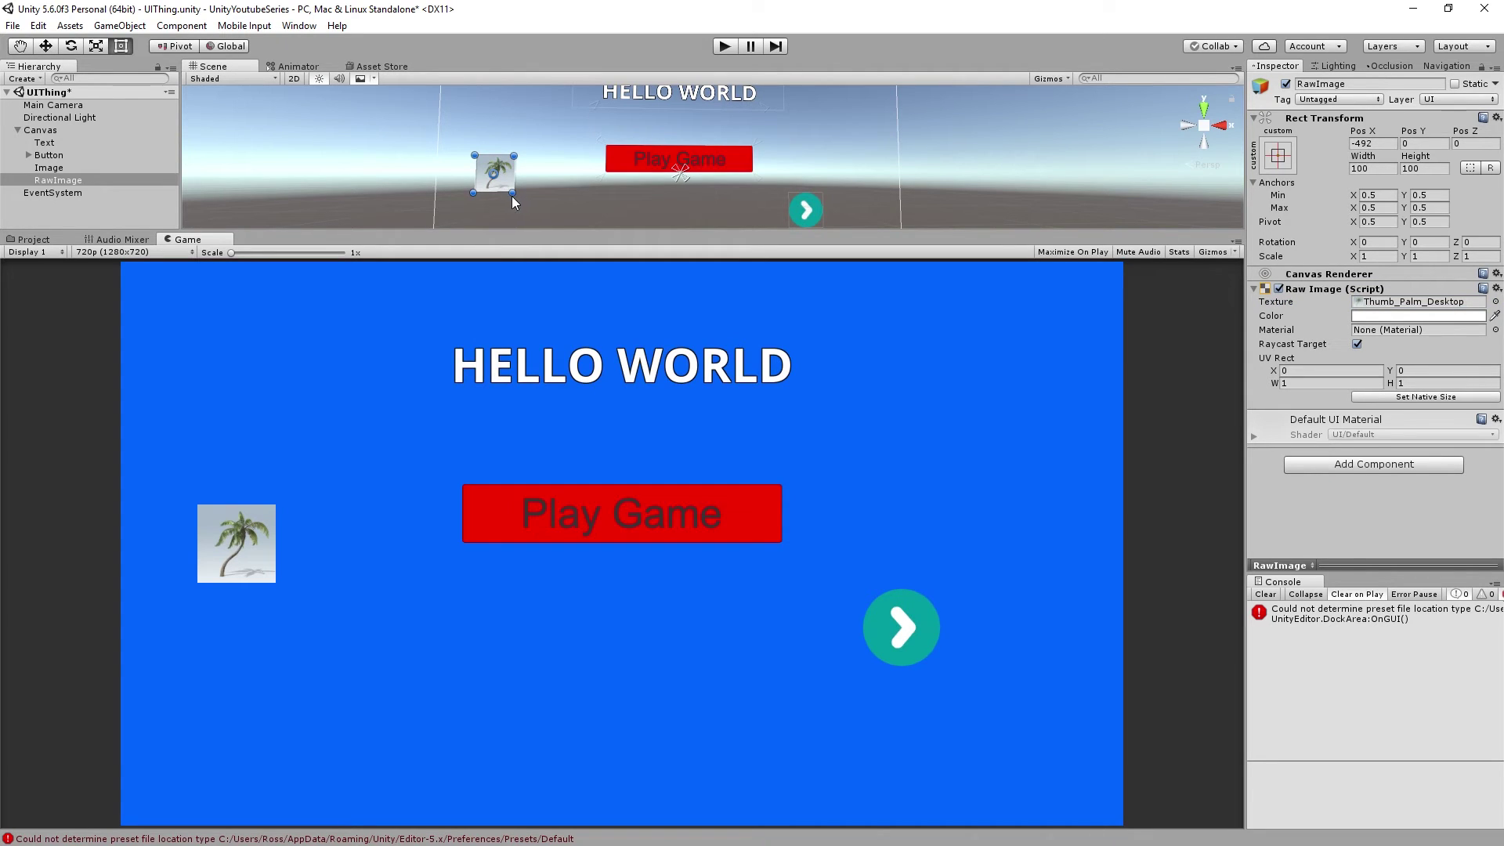
left_click_drag(512, 195, 700, 317)
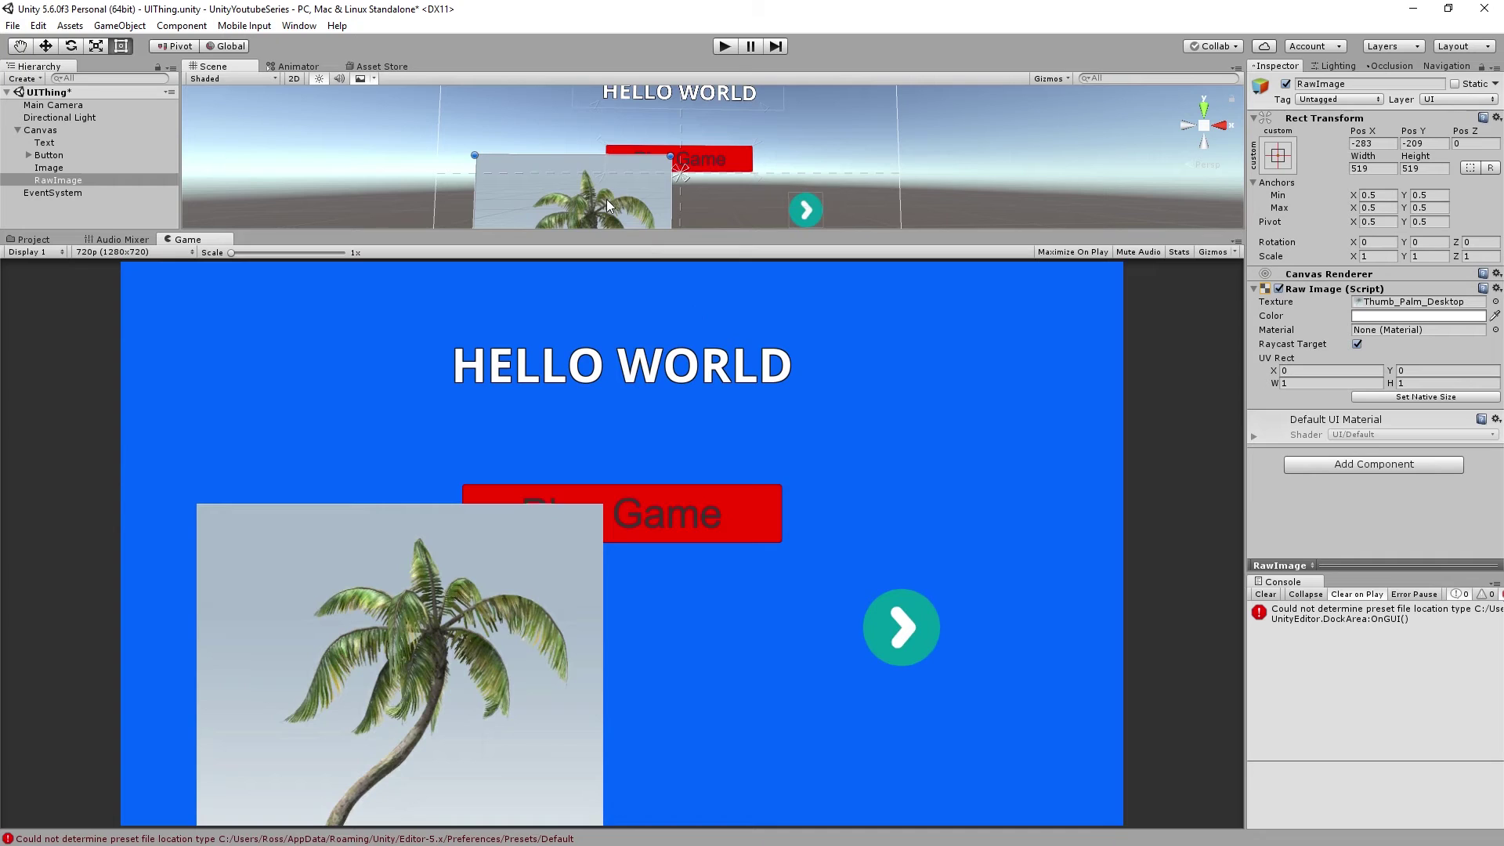
left_click_drag(607, 199, 567, 157)
key("w")
double_click(63, 184)
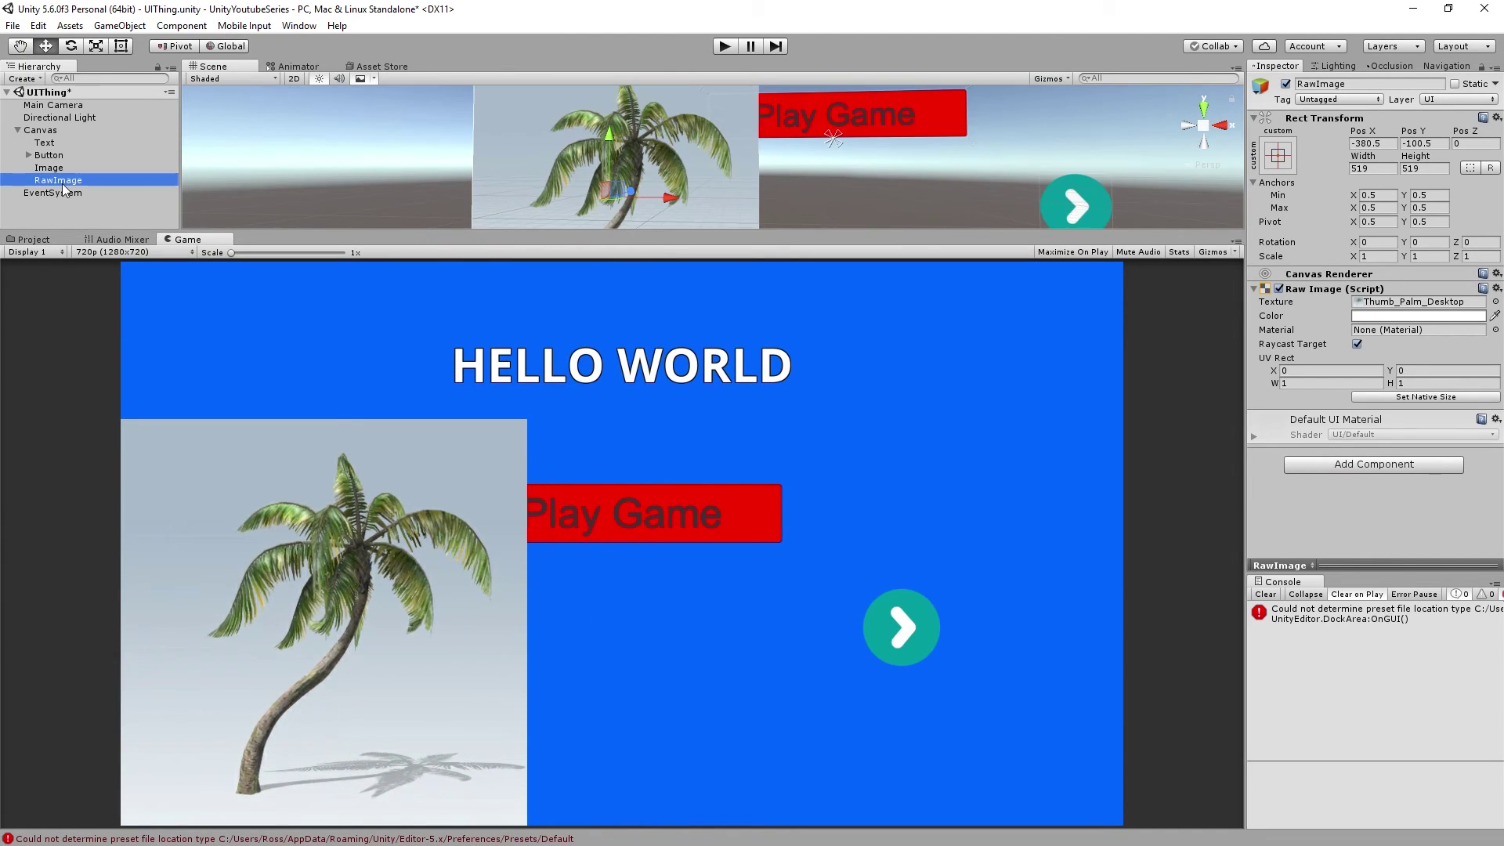
left_click_drag(73, 182, 68, 144)
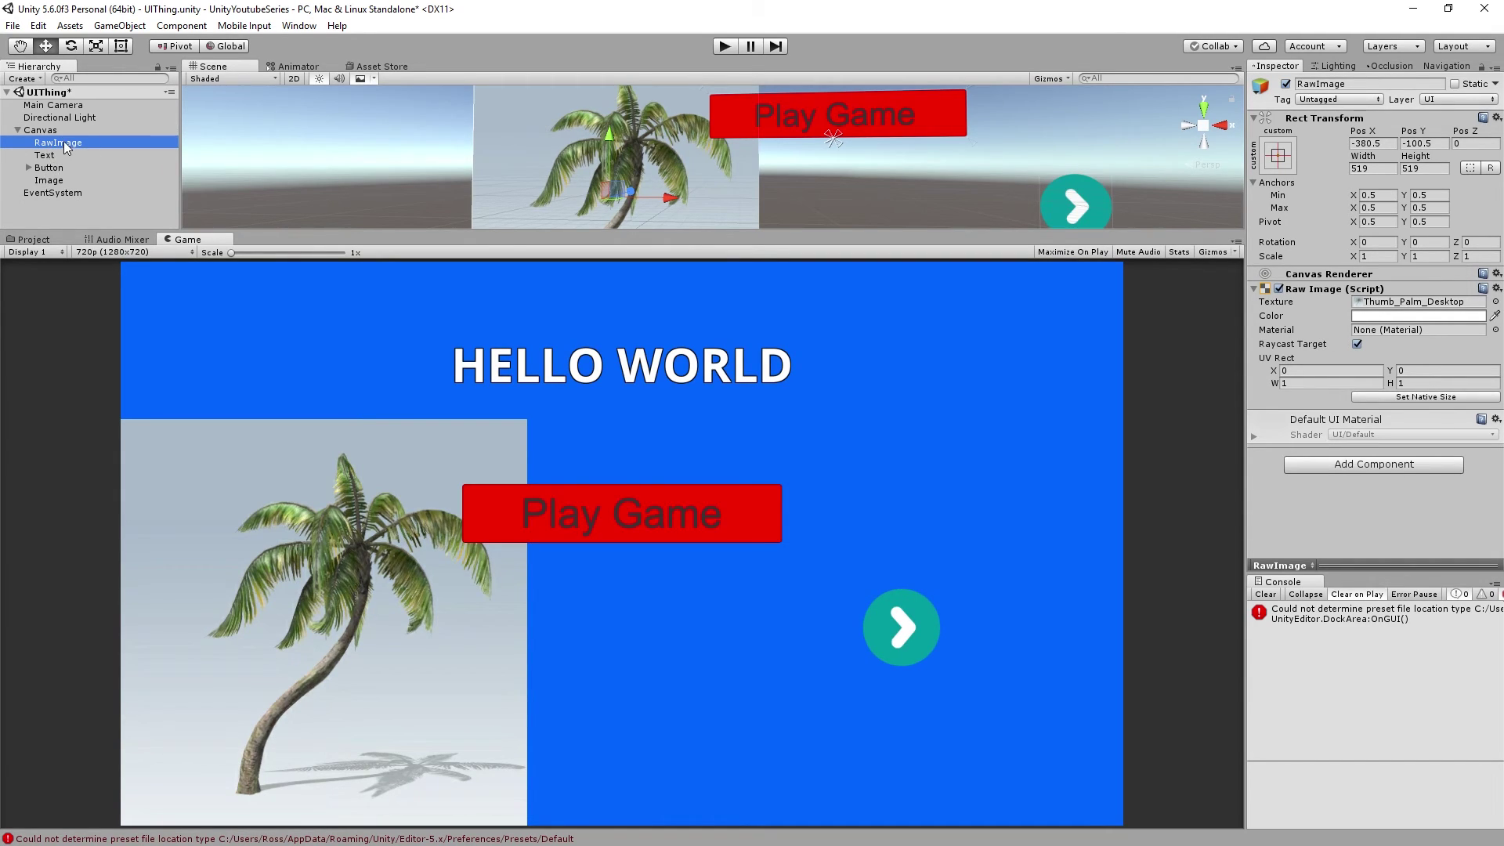
mouse_move(63, 145)
left_mouse_down()
mouse_move(67, 188)
mouse_move(61, 142)
left_mouse_up()
scroll(572, 150, "down", 5)
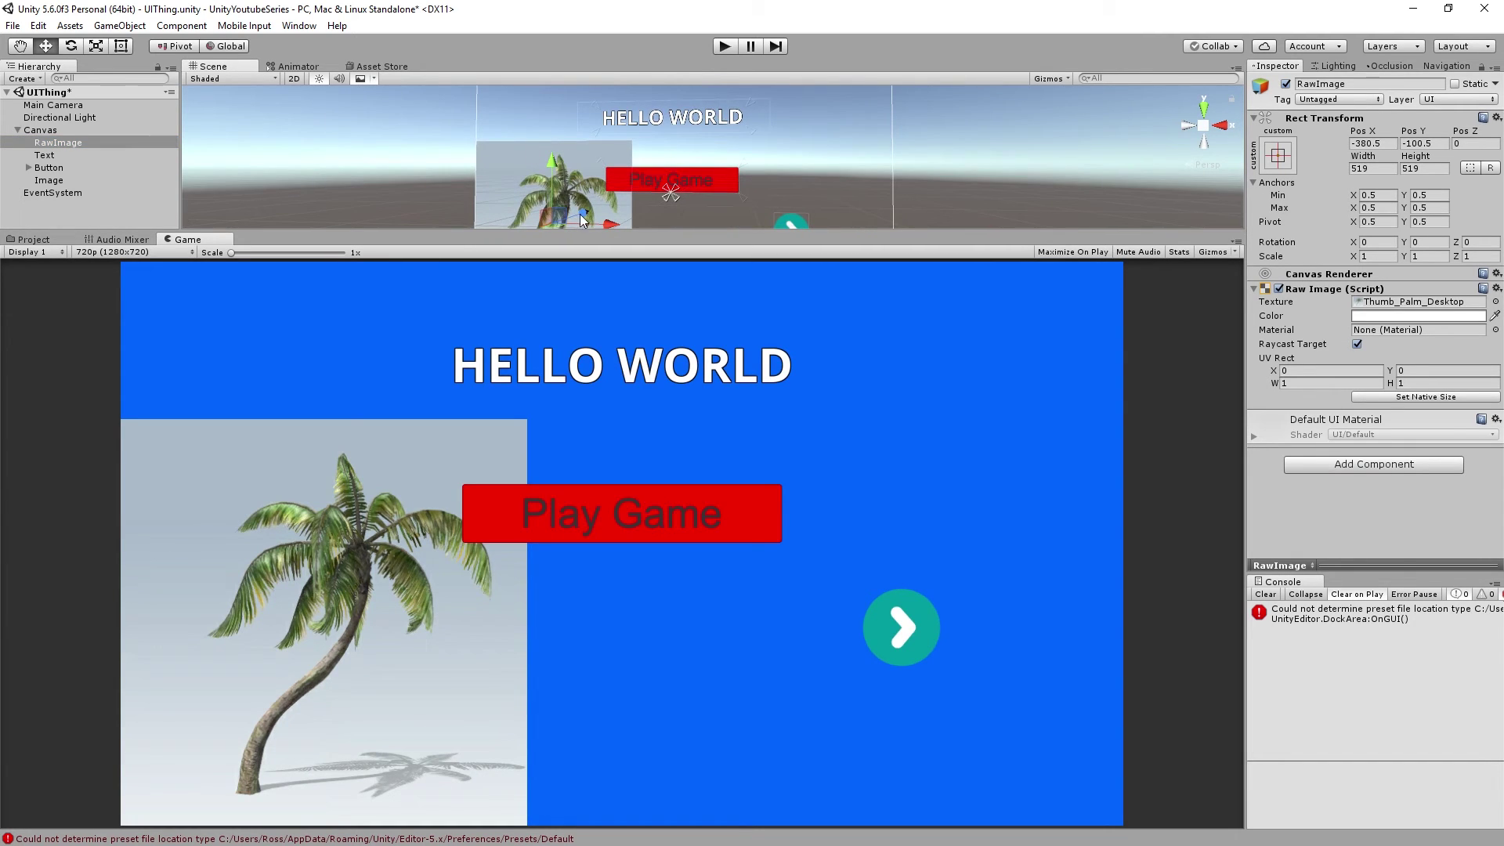
left_click(724, 46)
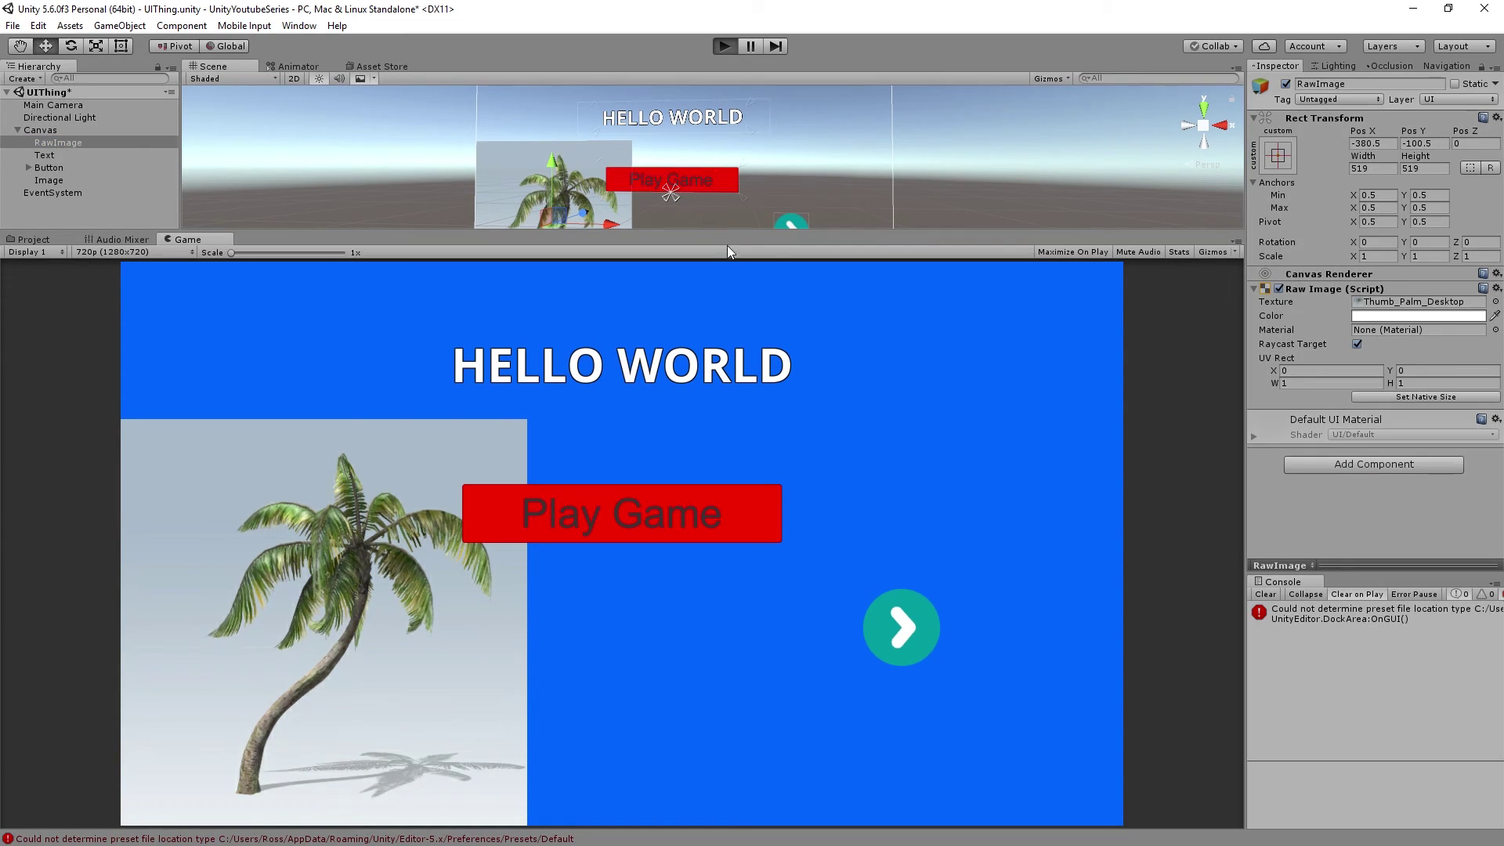
left_click(558, 490)
left_click(718, 48)
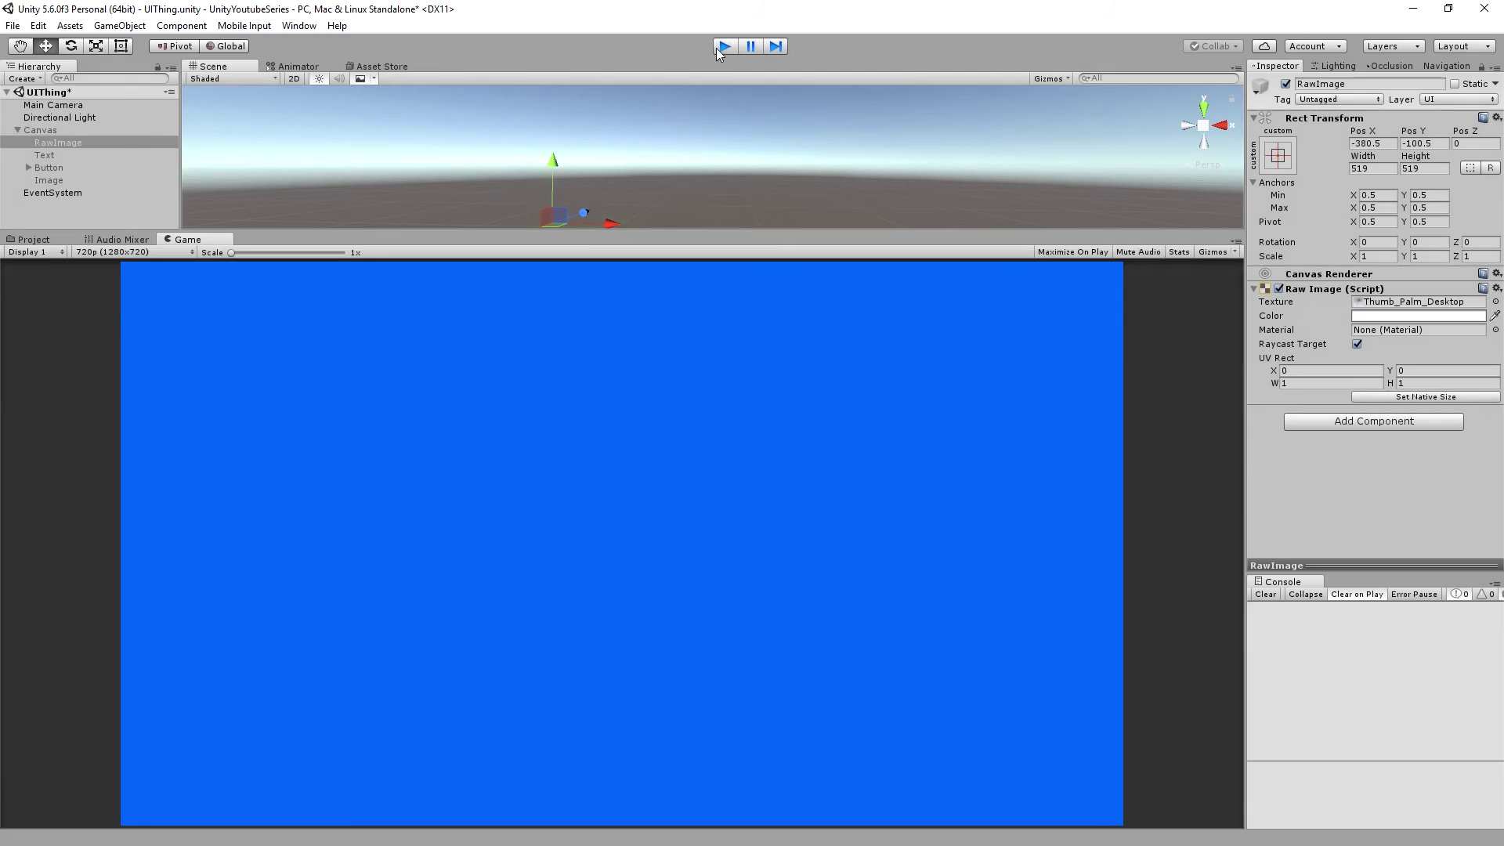
scroll(690, 133, "down", 2)
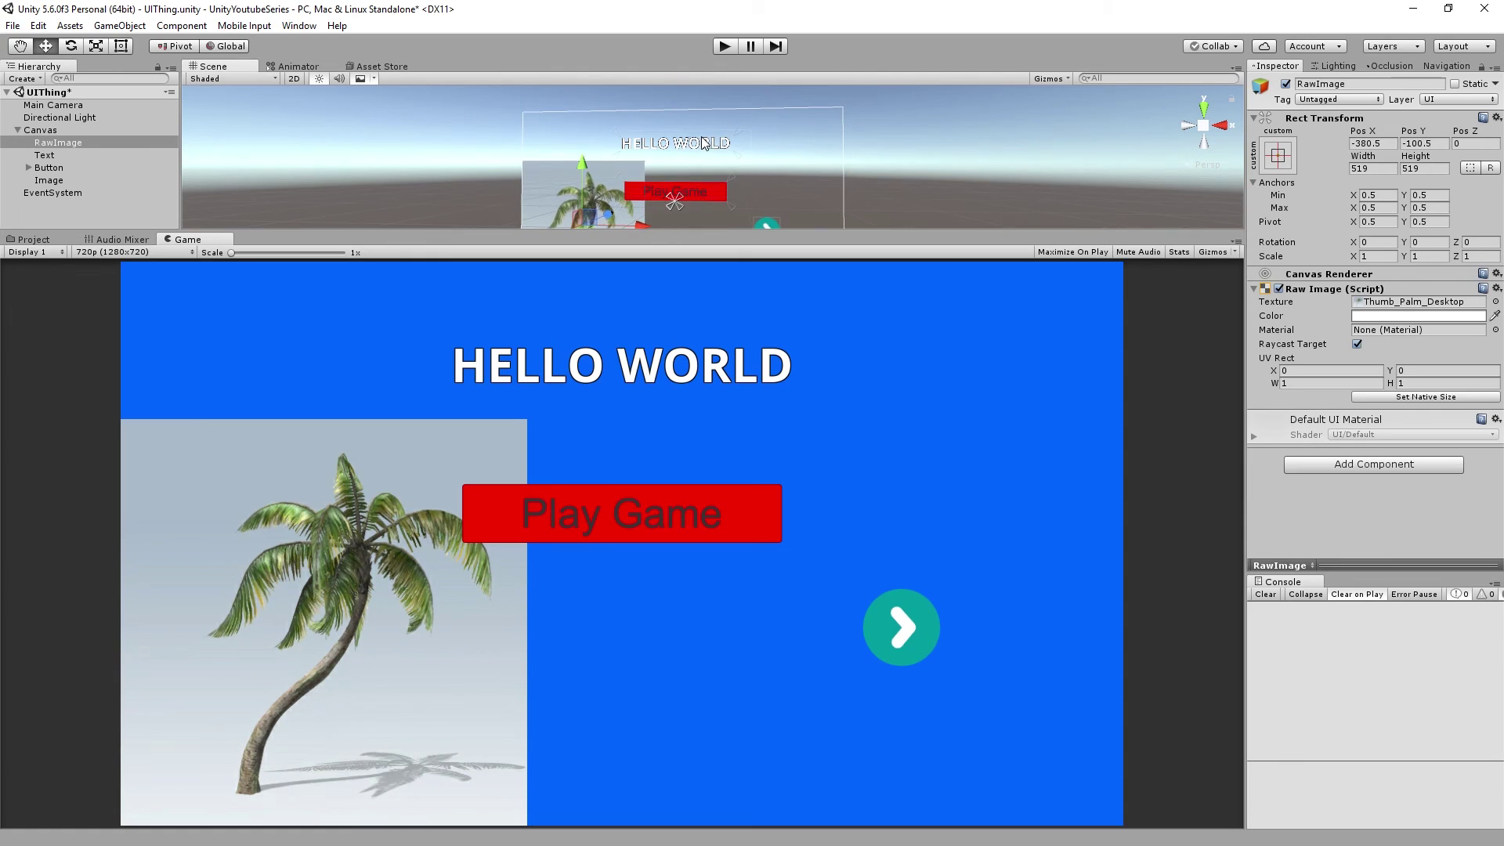
left_click(674, 143)
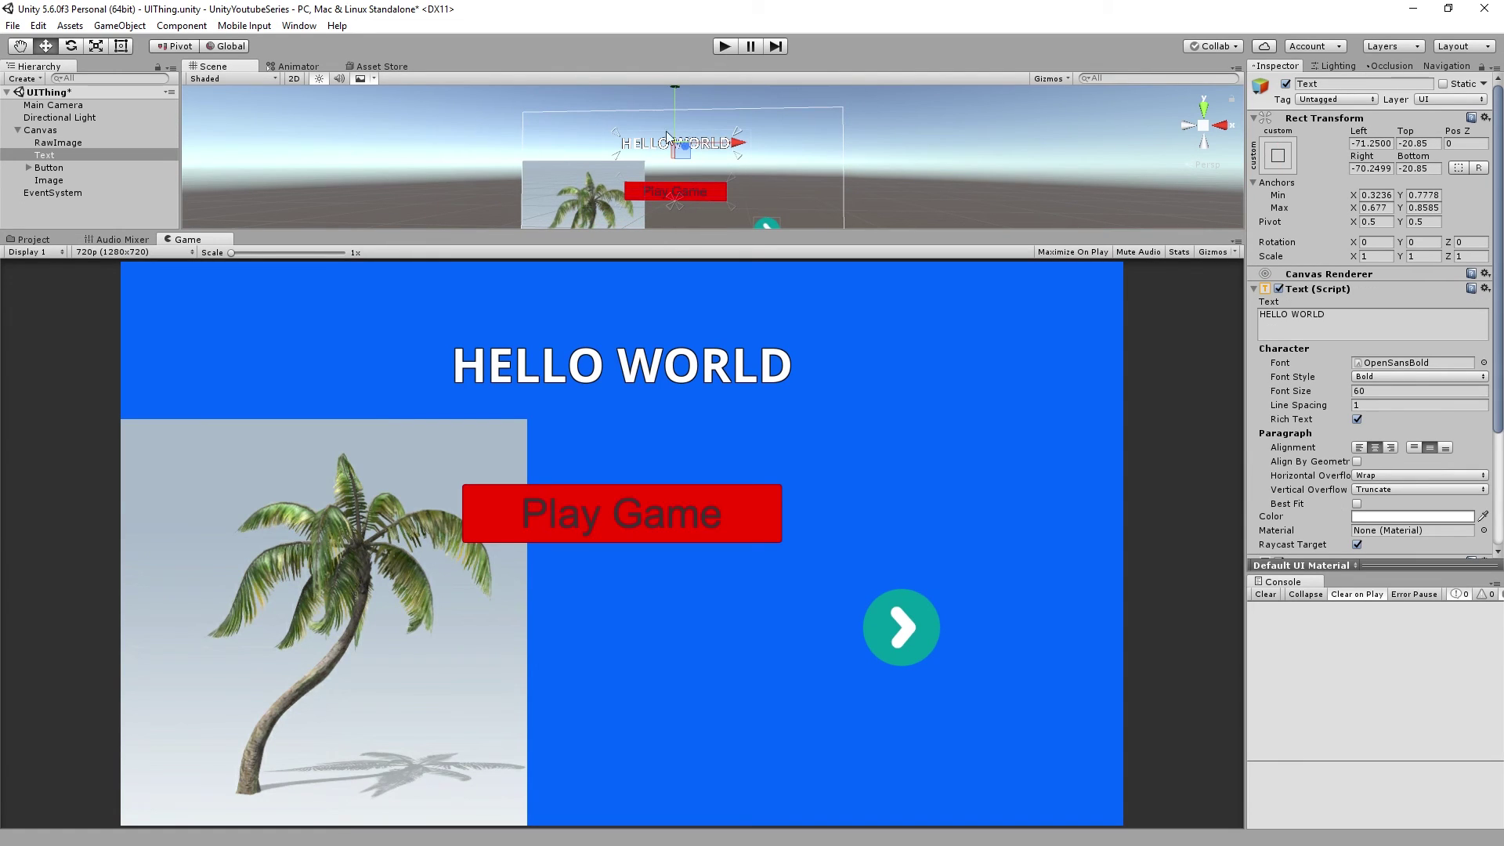
left_click(73, 46)
left_click_drag(740, 133, 632, 24)
key("ctrl+z")
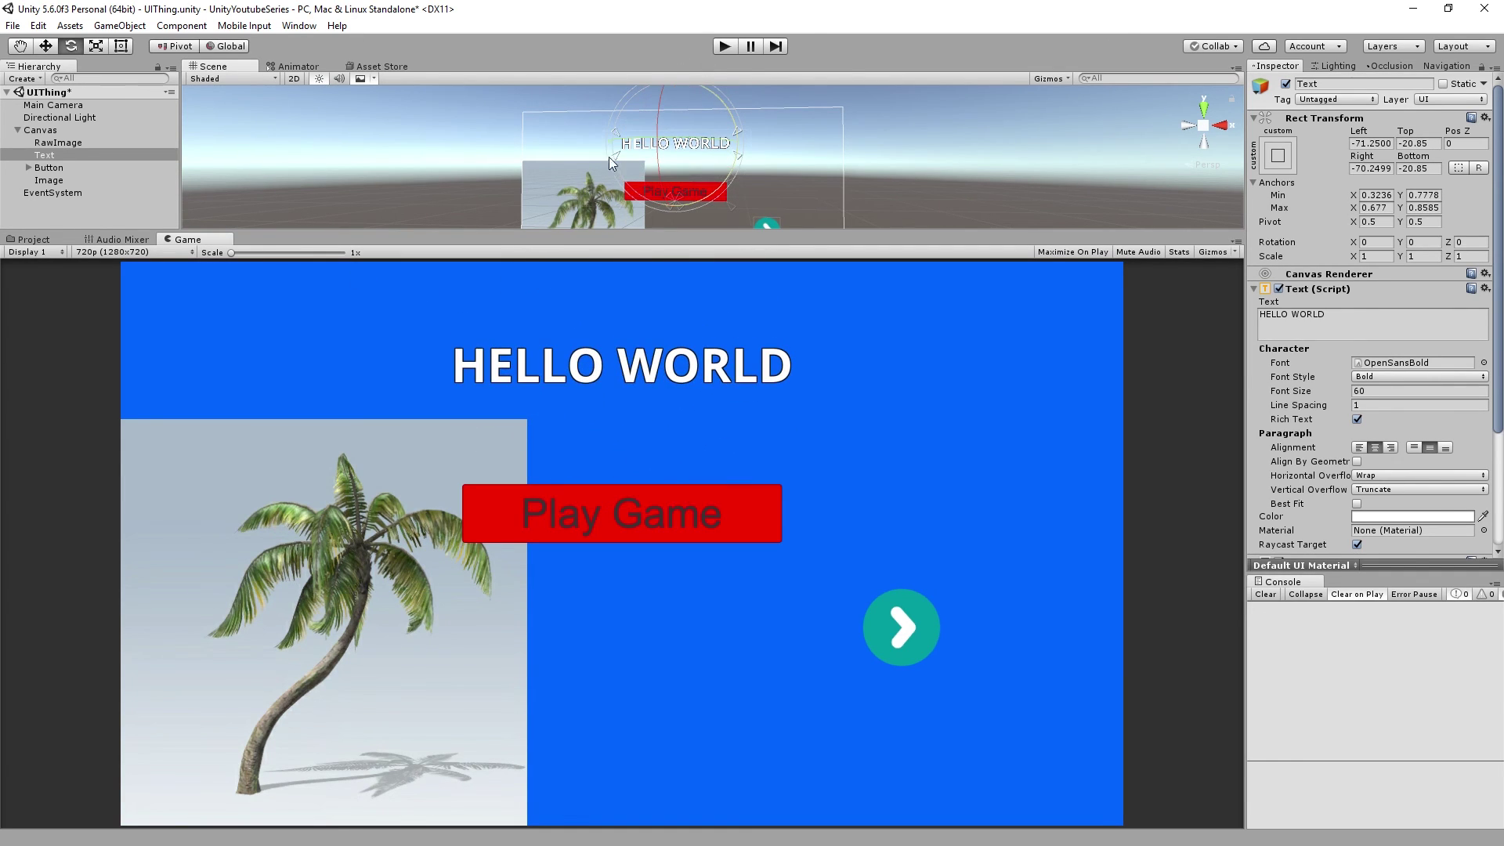
scroll(713, 191, "up", 2)
left_click(736, 153)
scroll(690, 149, "up", 3)
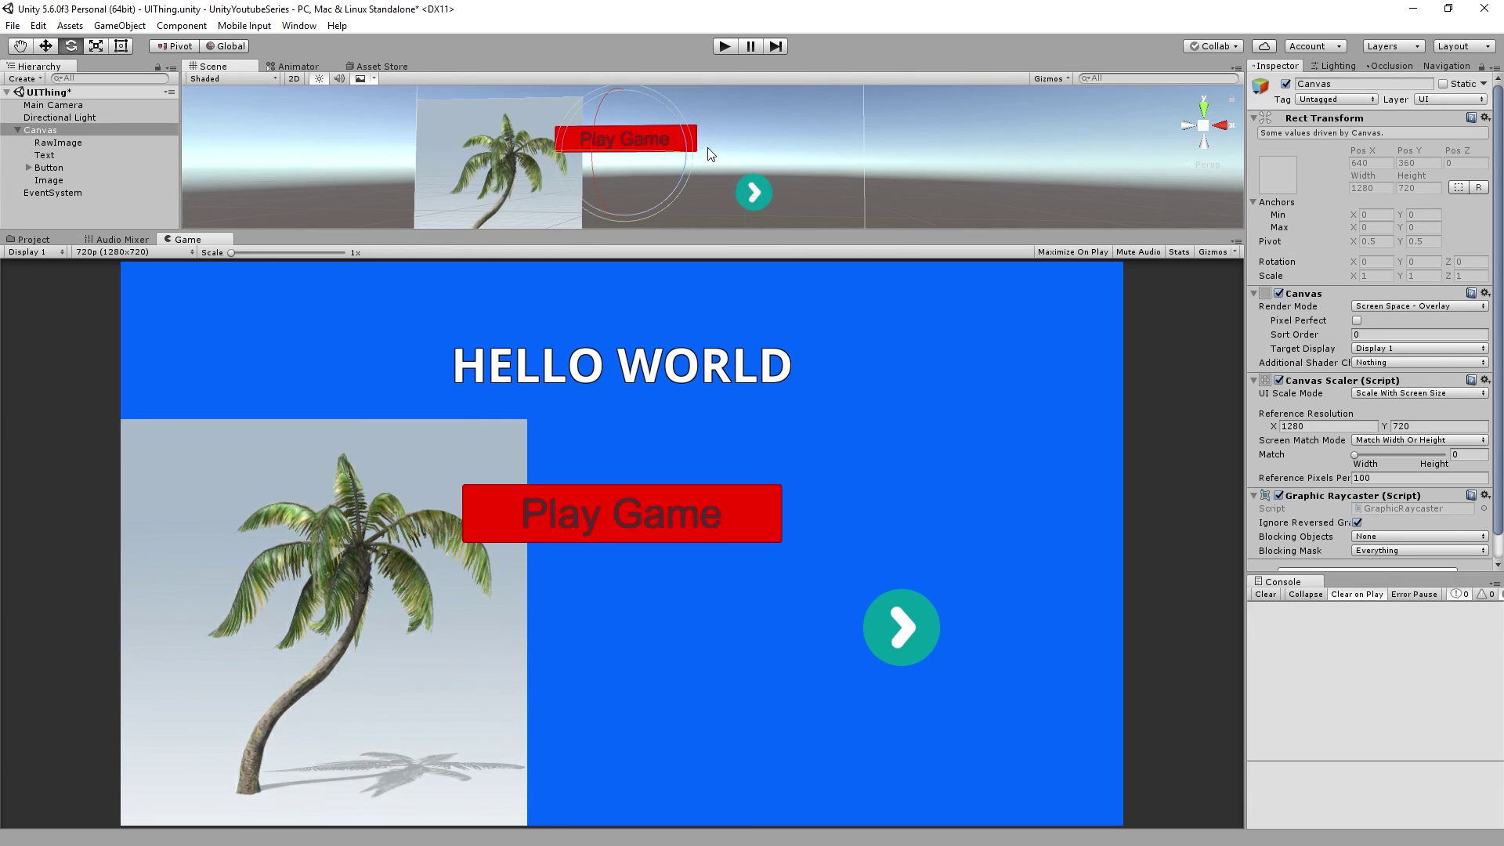
left_click(55, 168)
scroll(556, 116, "up", 1)
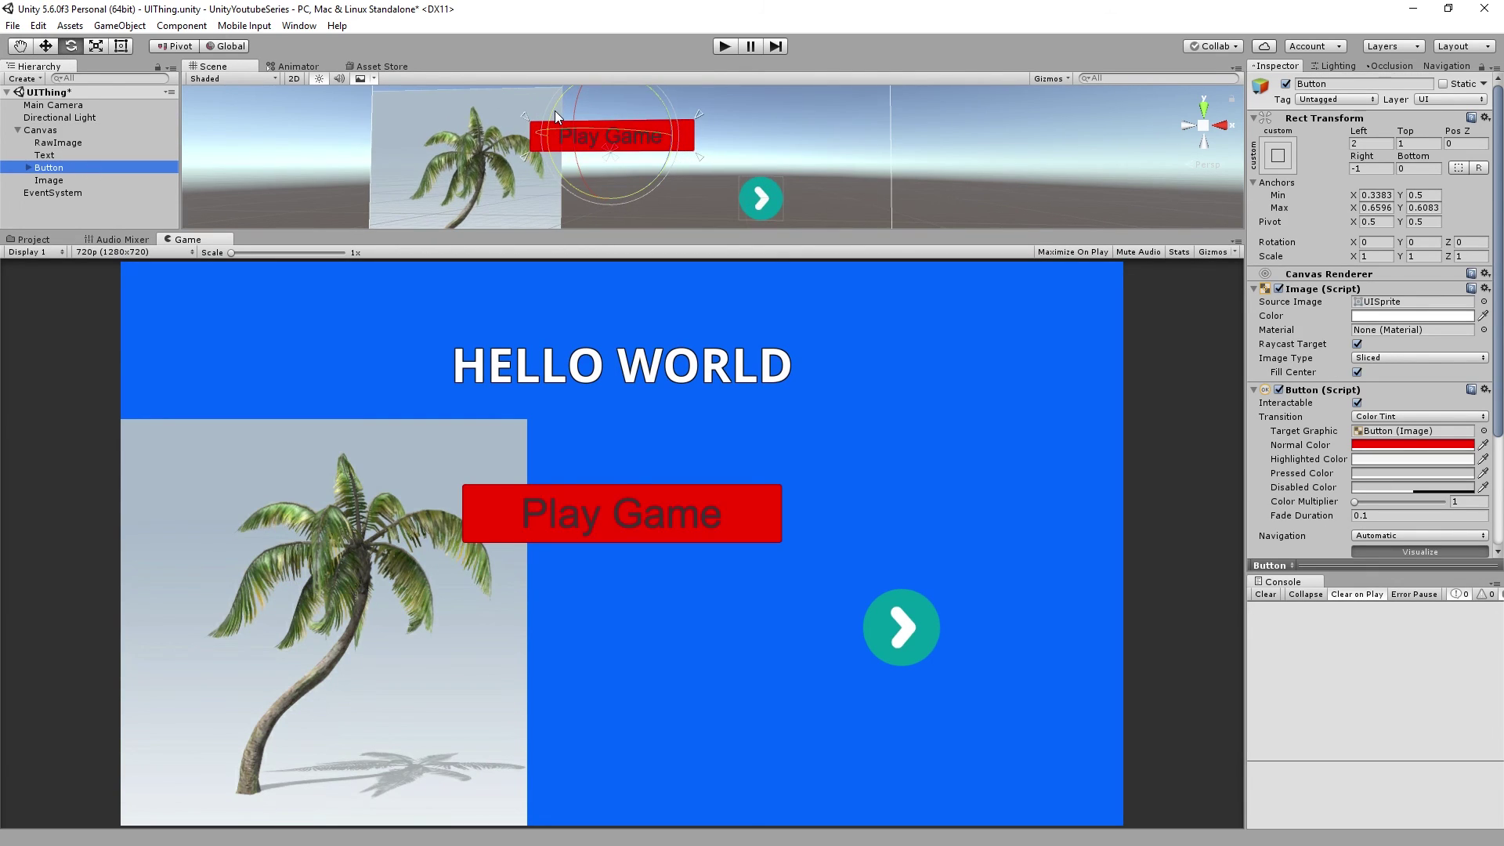
key("w")
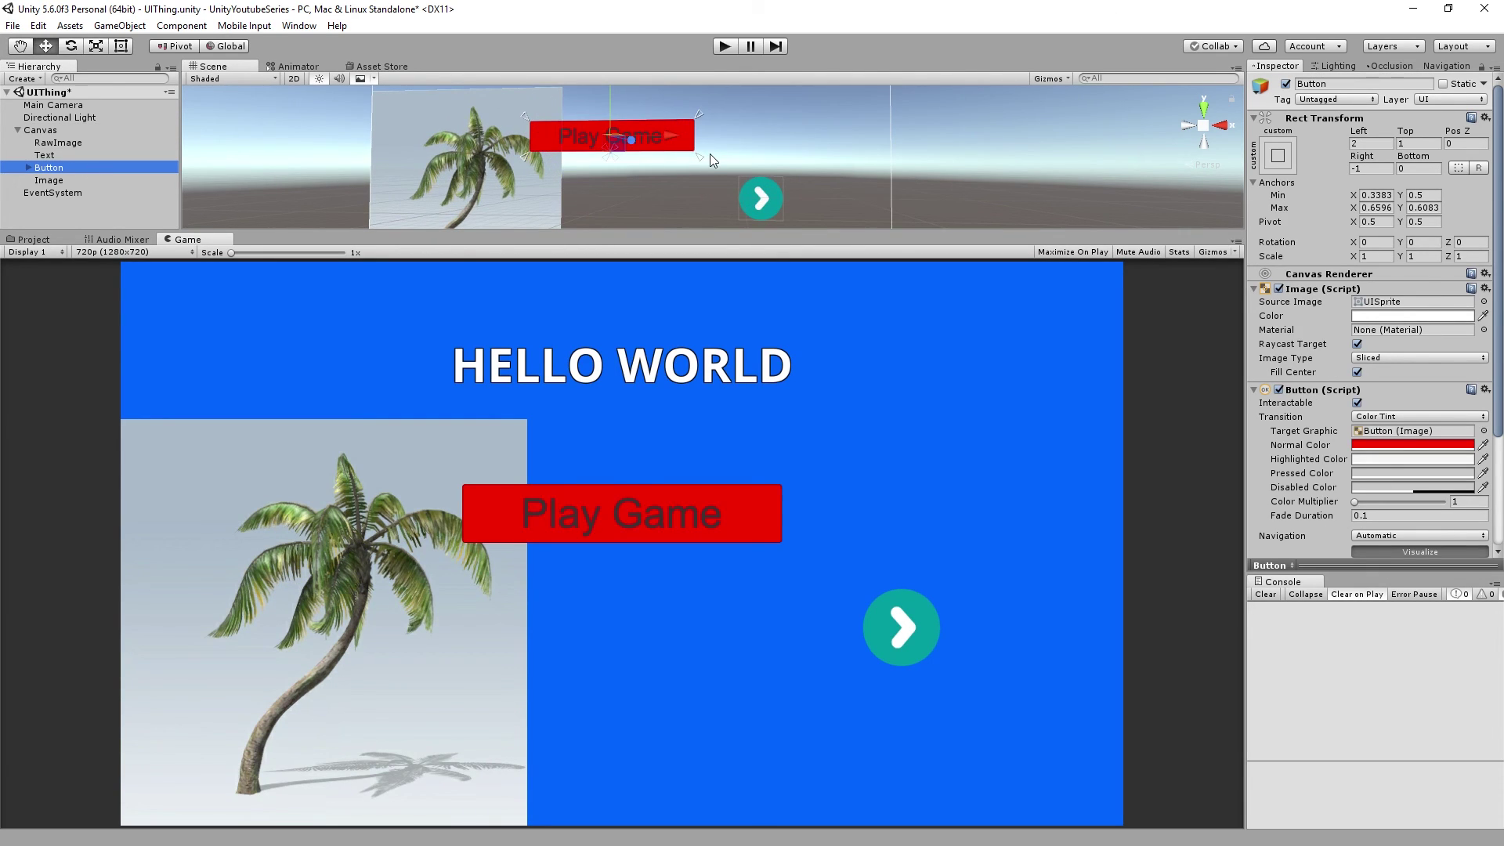